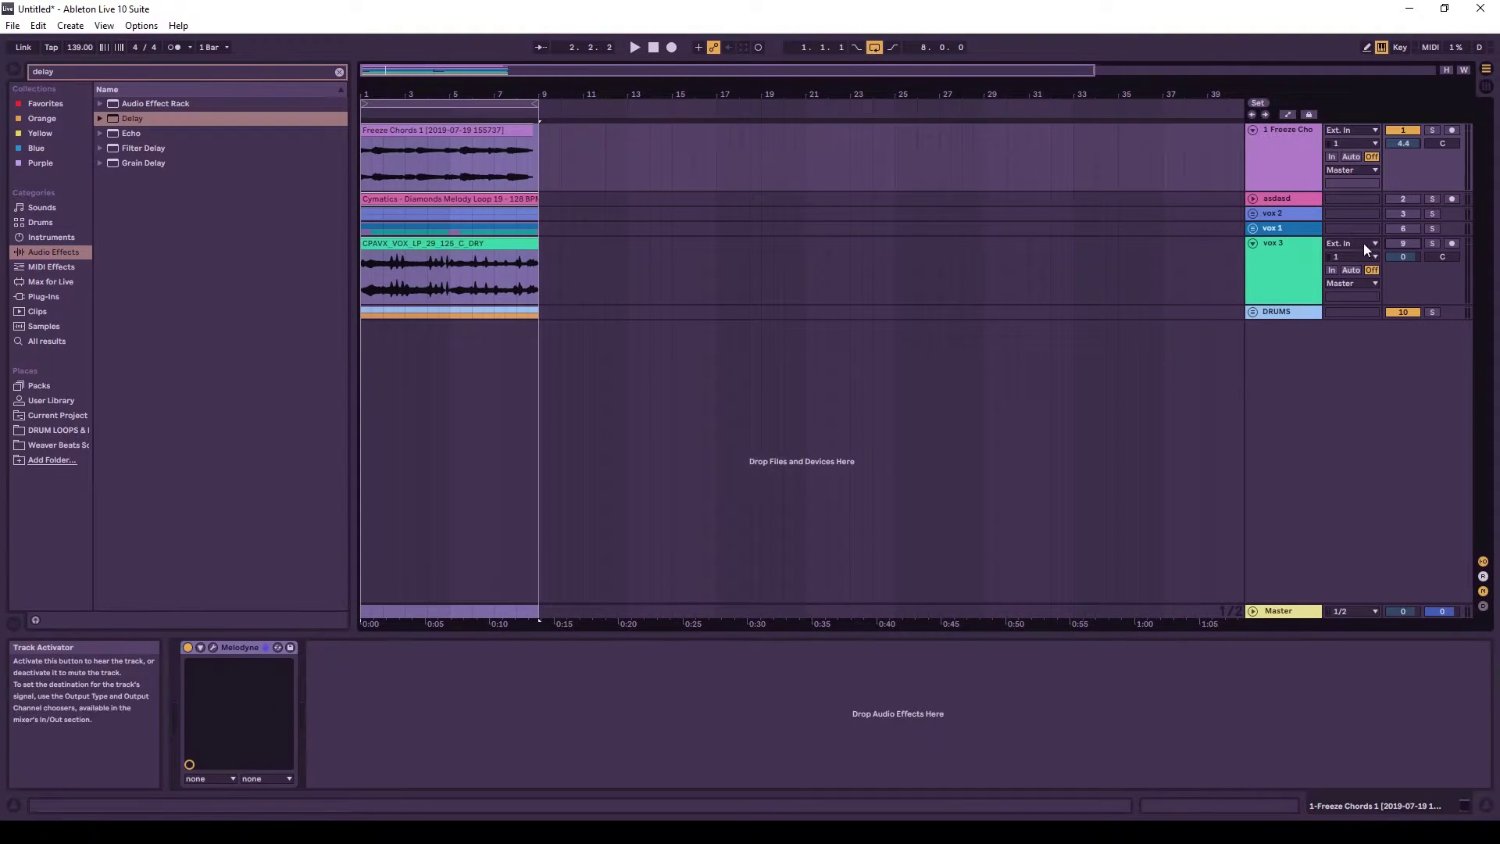
Step: Select the vox 3 track and start playing the loop
left_click(1279, 288)
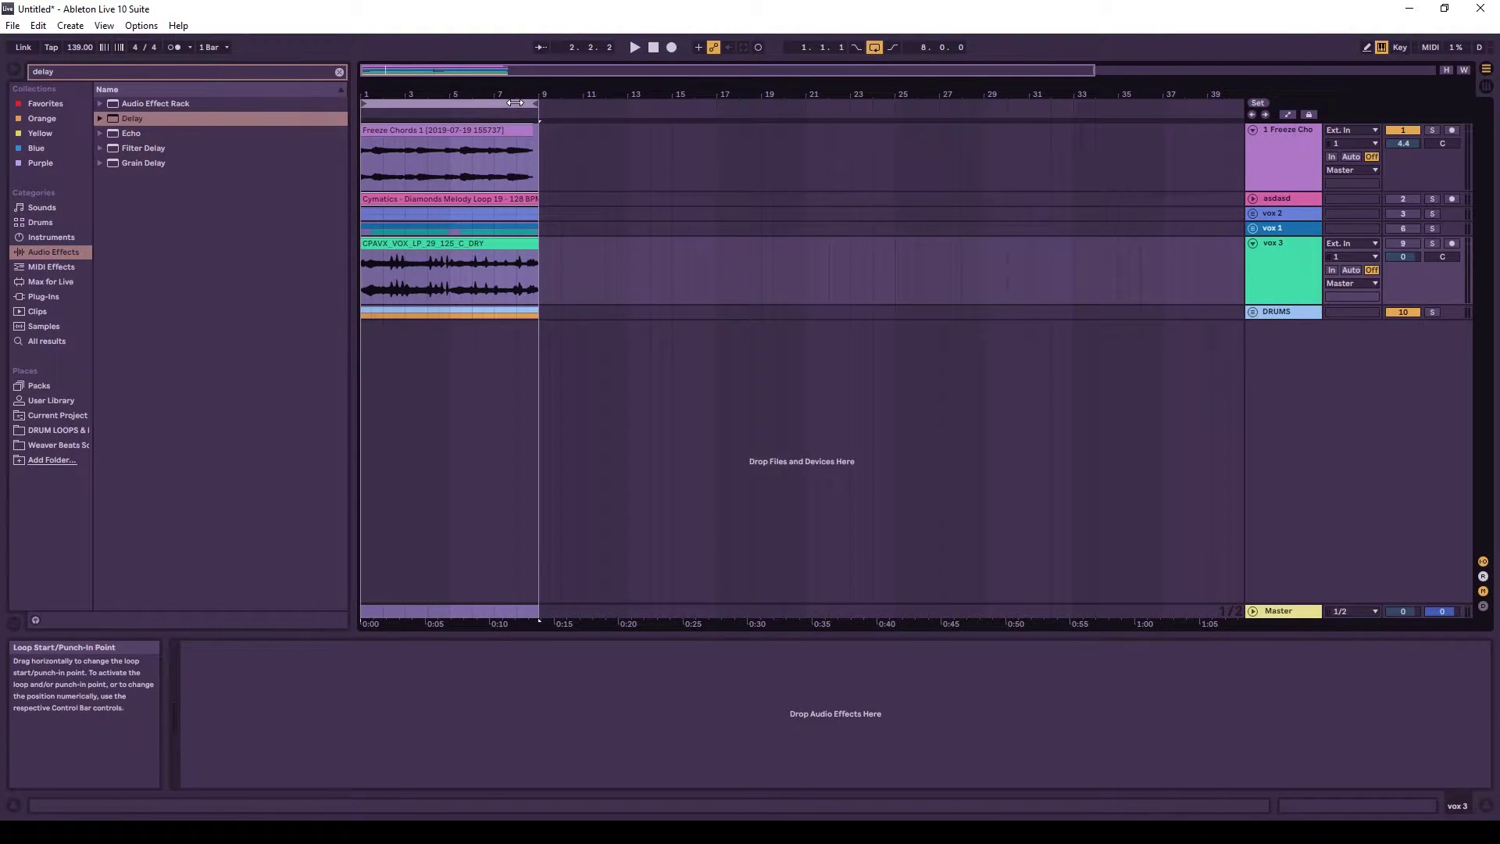
key("space")
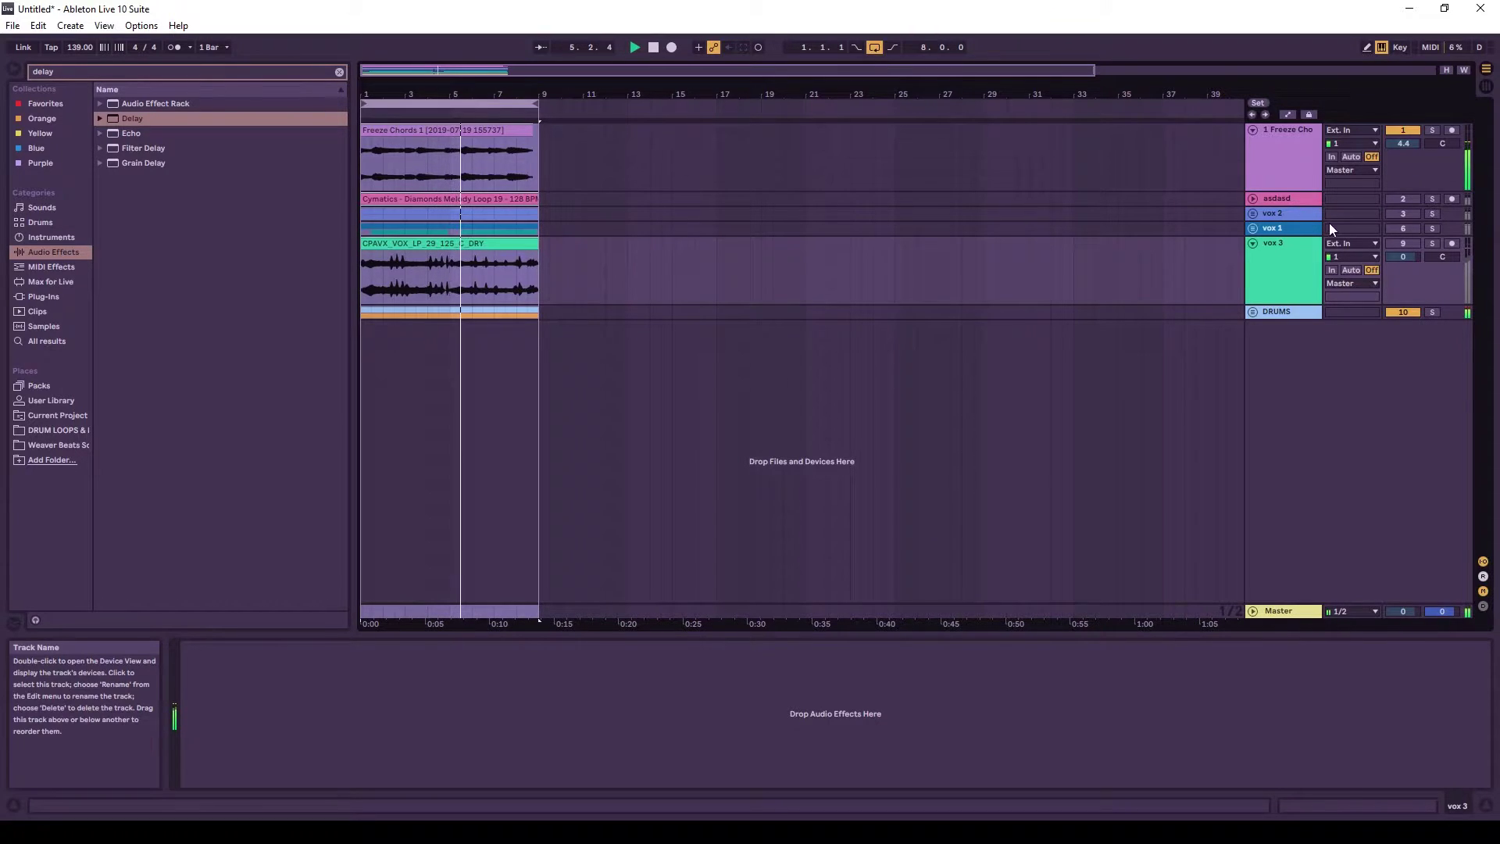
Step: Unmute vox 3 with its Track Activator
left_click(1401, 246)
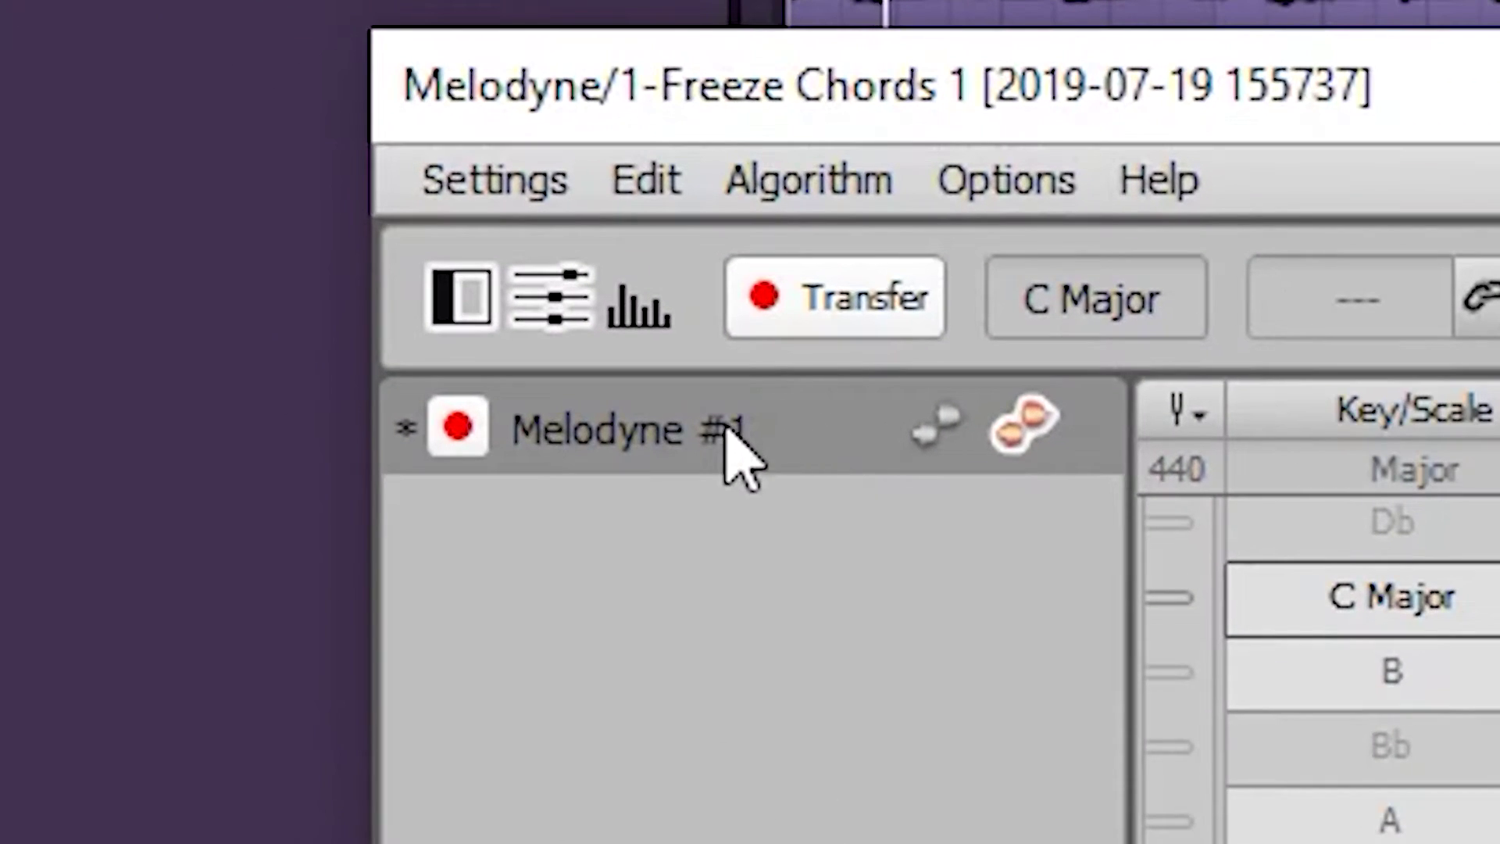
Step: Rename the Melodyne #1 track to 'Chords'
double_click(779, 451)
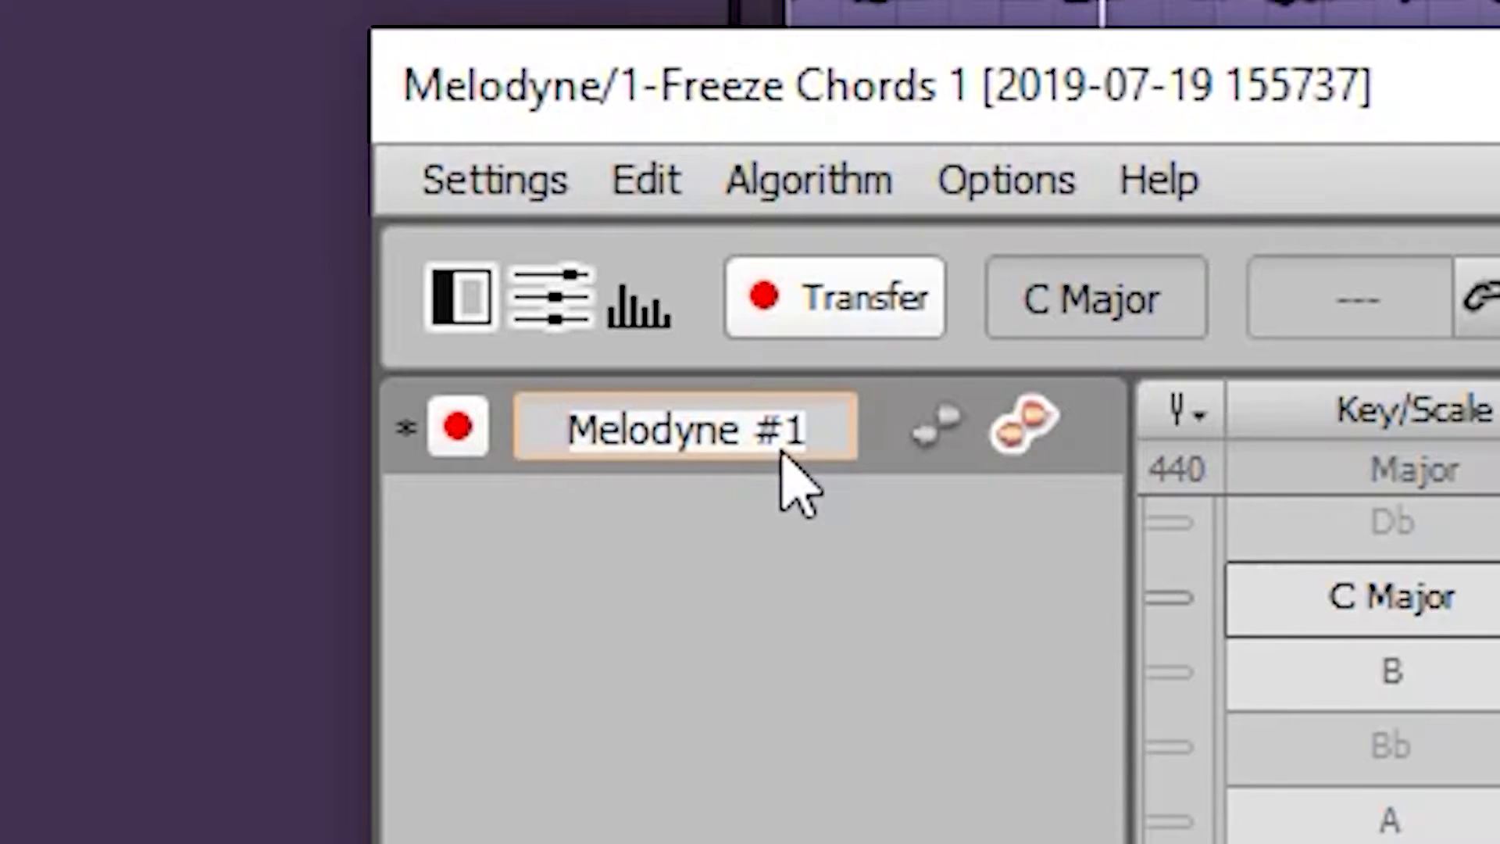
type("Chords")
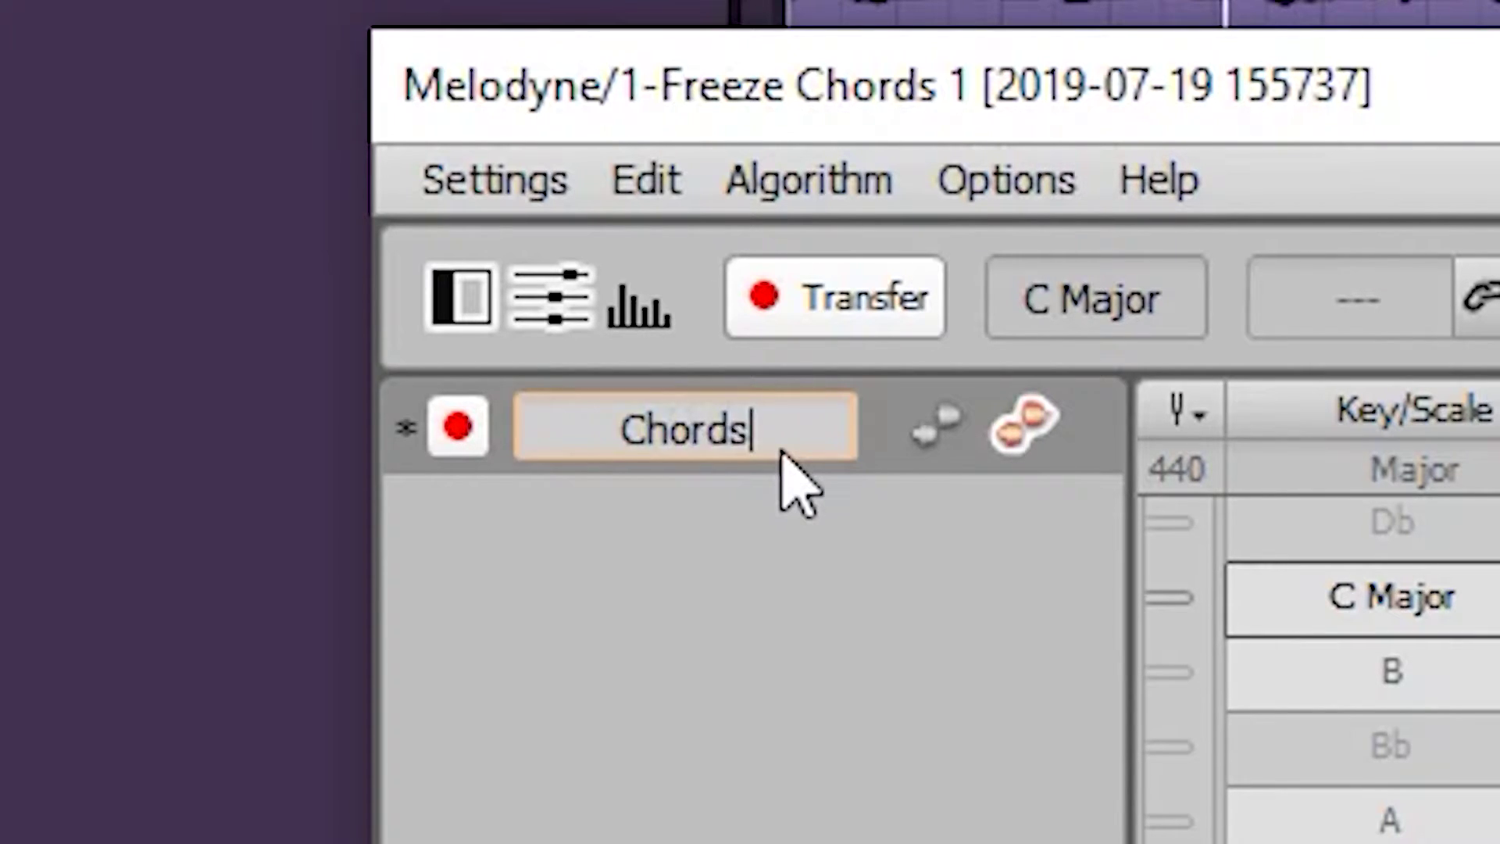
key("Return")
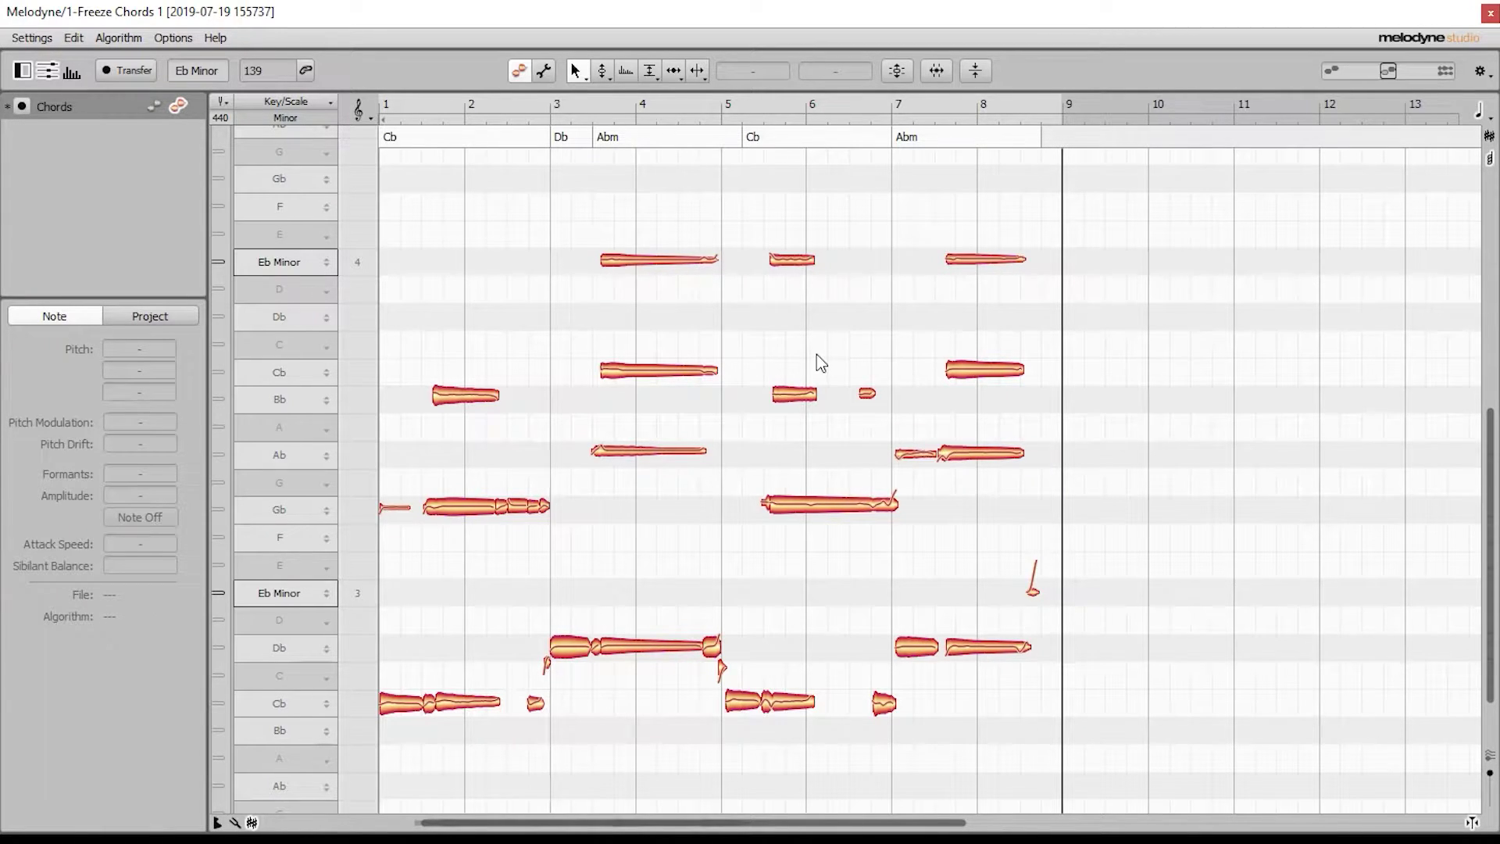
Step: Select all chord notes and set up the Correct Pitch macro with Pitch Center 90%, Pitch Drift 0%
key("ctrl+a")
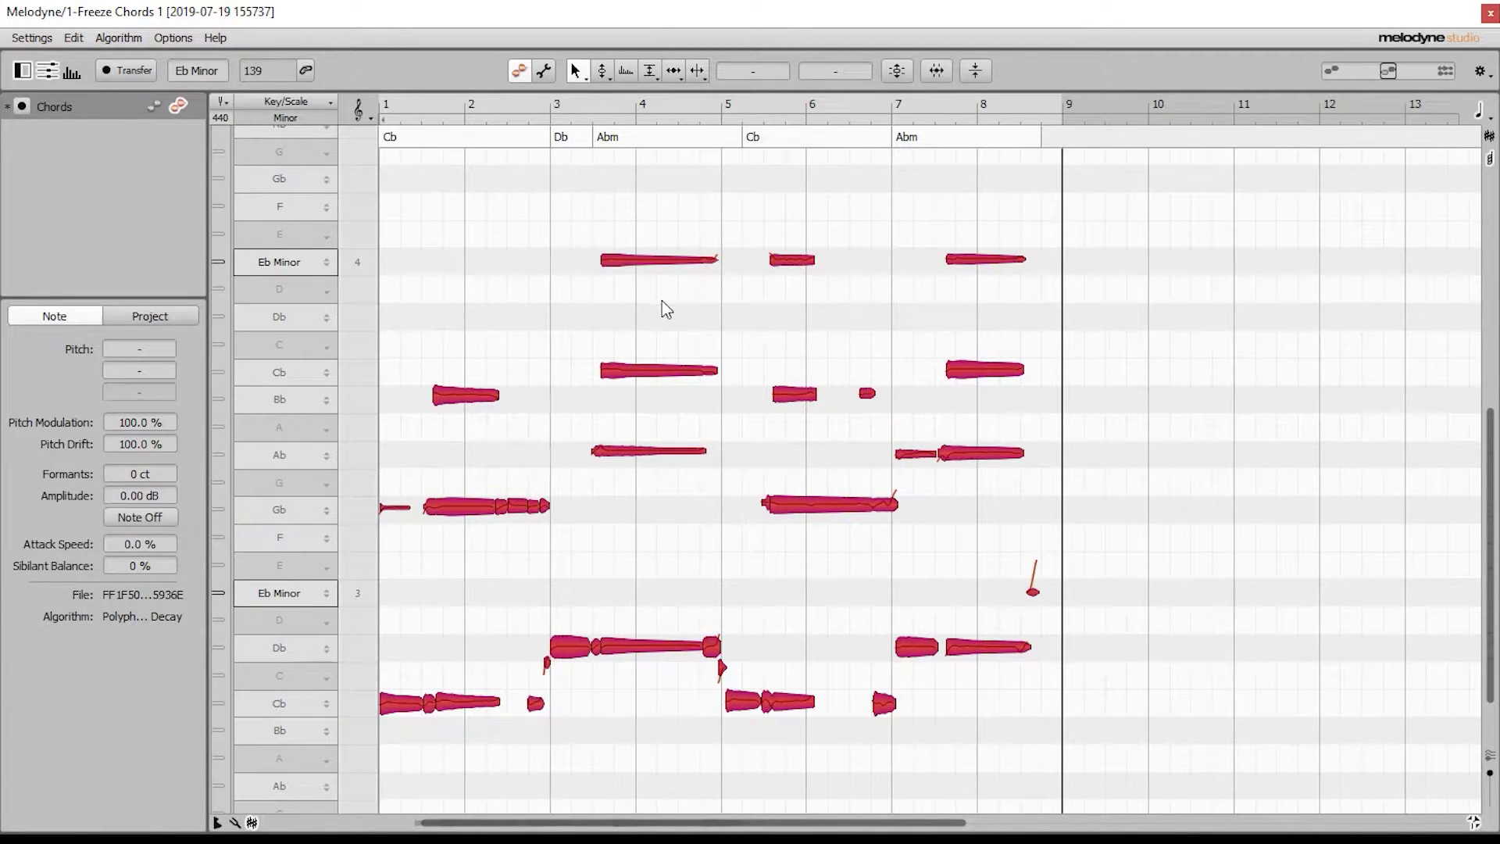
left_click(855, 325)
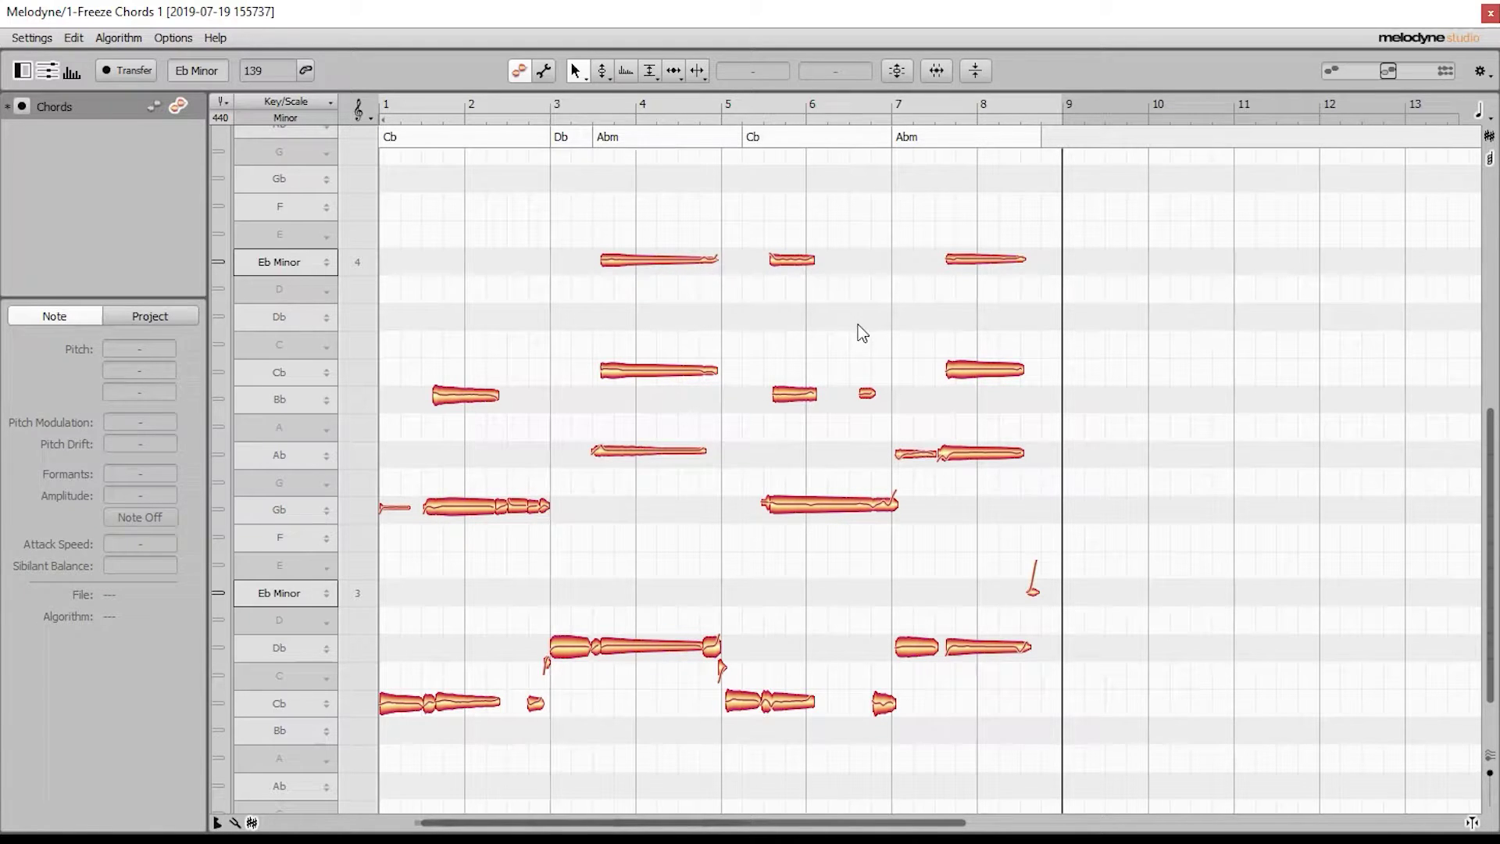
key("ctrl+a")
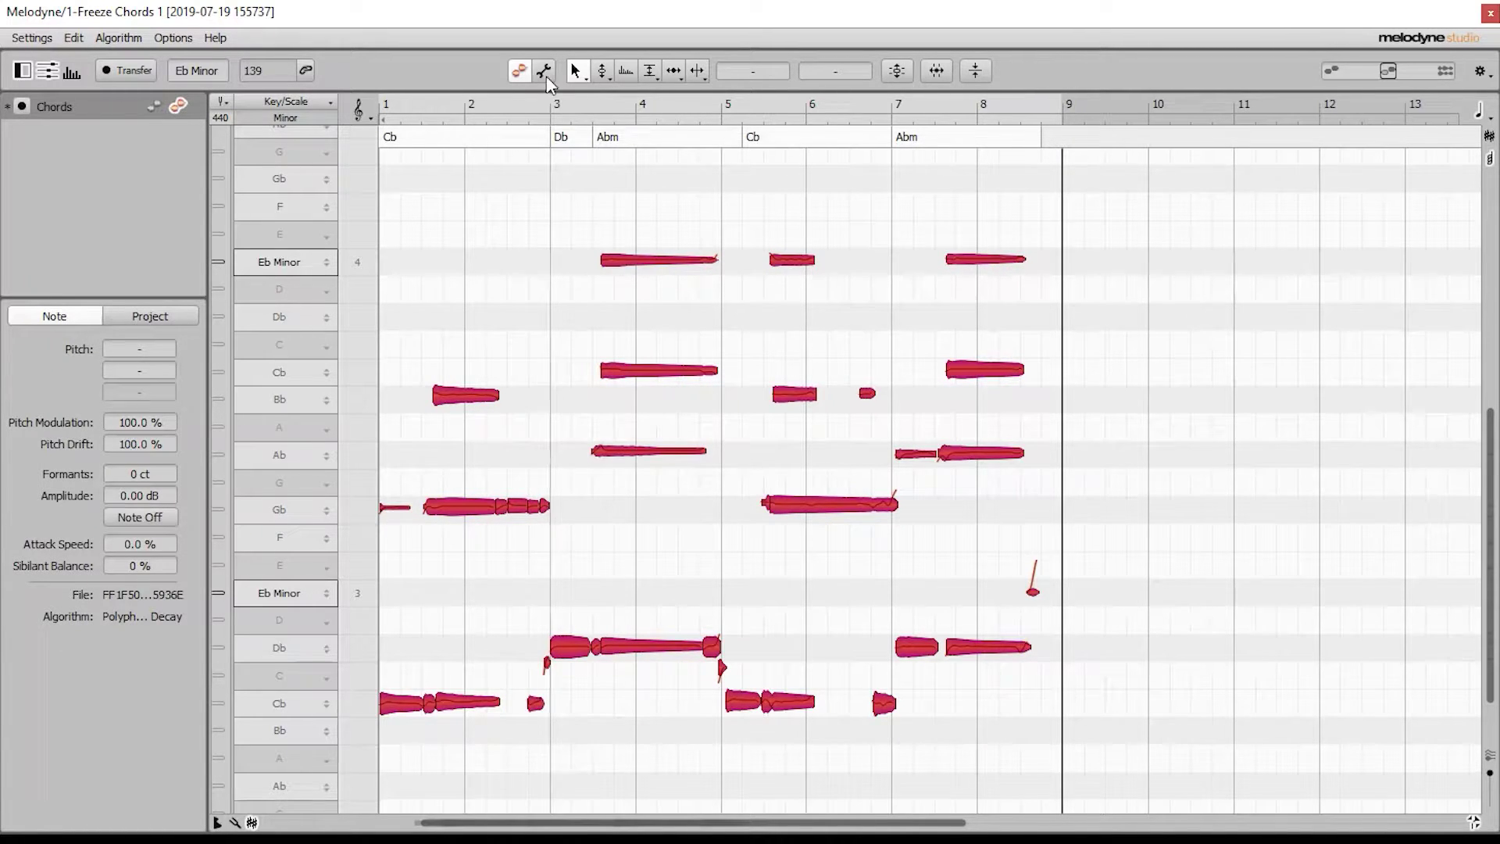
left_click(104, 37)
left_click(74, 37)
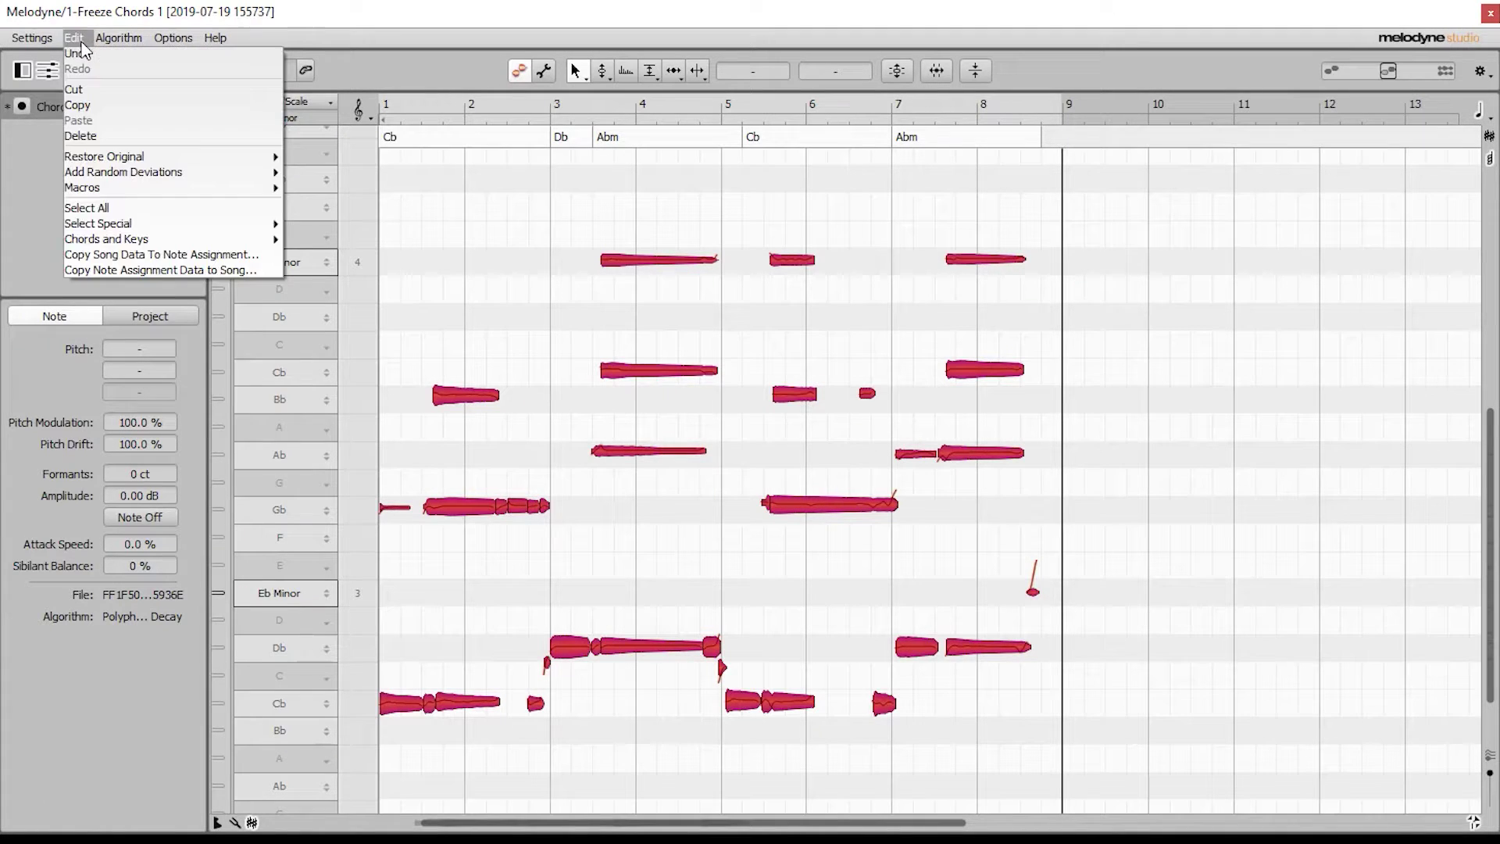
mouse_move(210, 190)
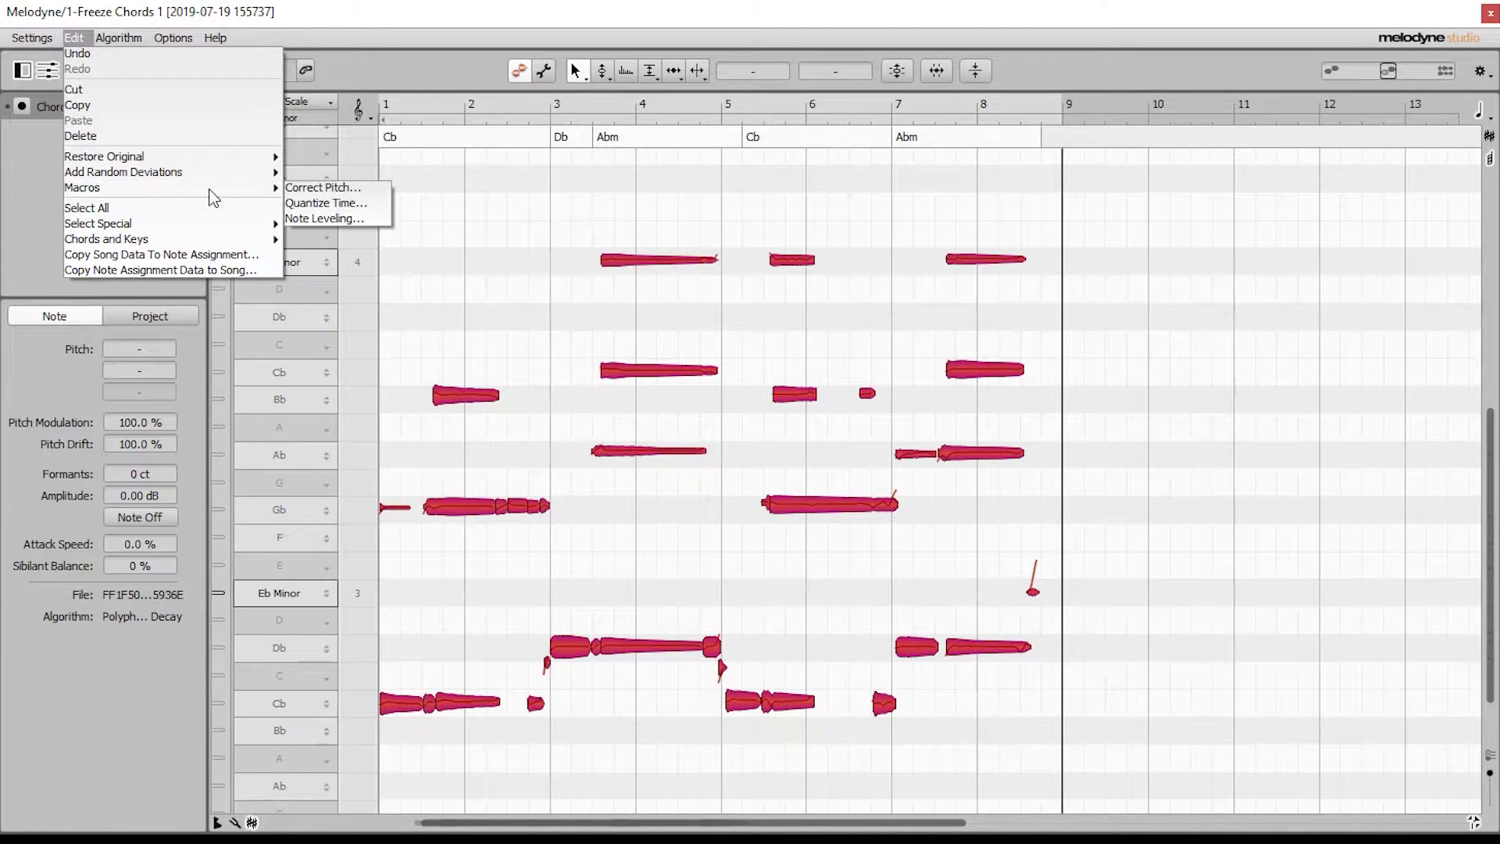
left_click(341, 187)
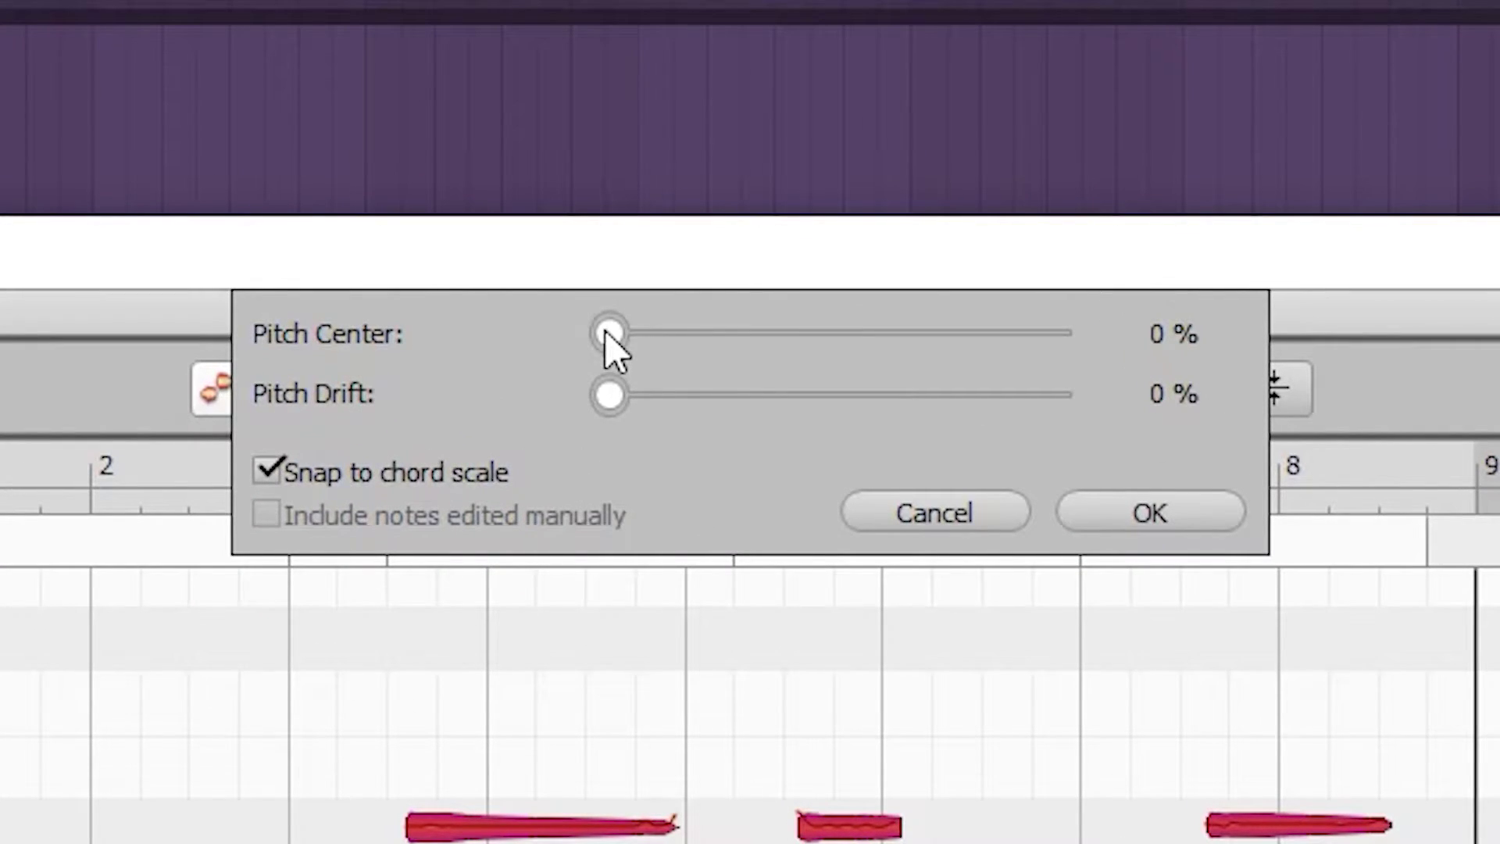
left_click_drag(609, 334, 1002, 361)
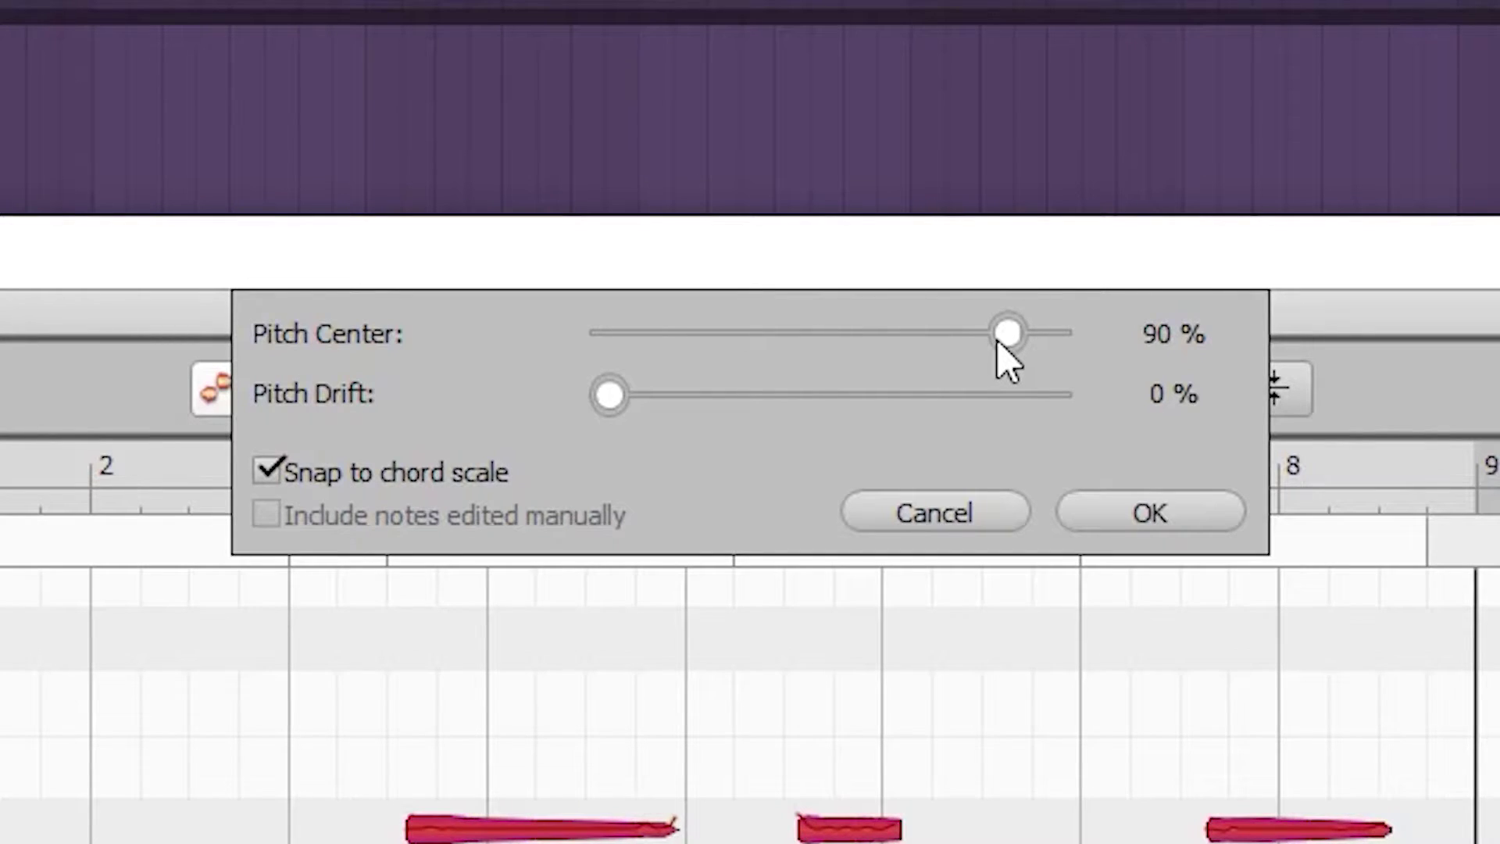
Step: Apply the pitch correction and move the second Cb chord's start to bar 5
left_click(1156, 511)
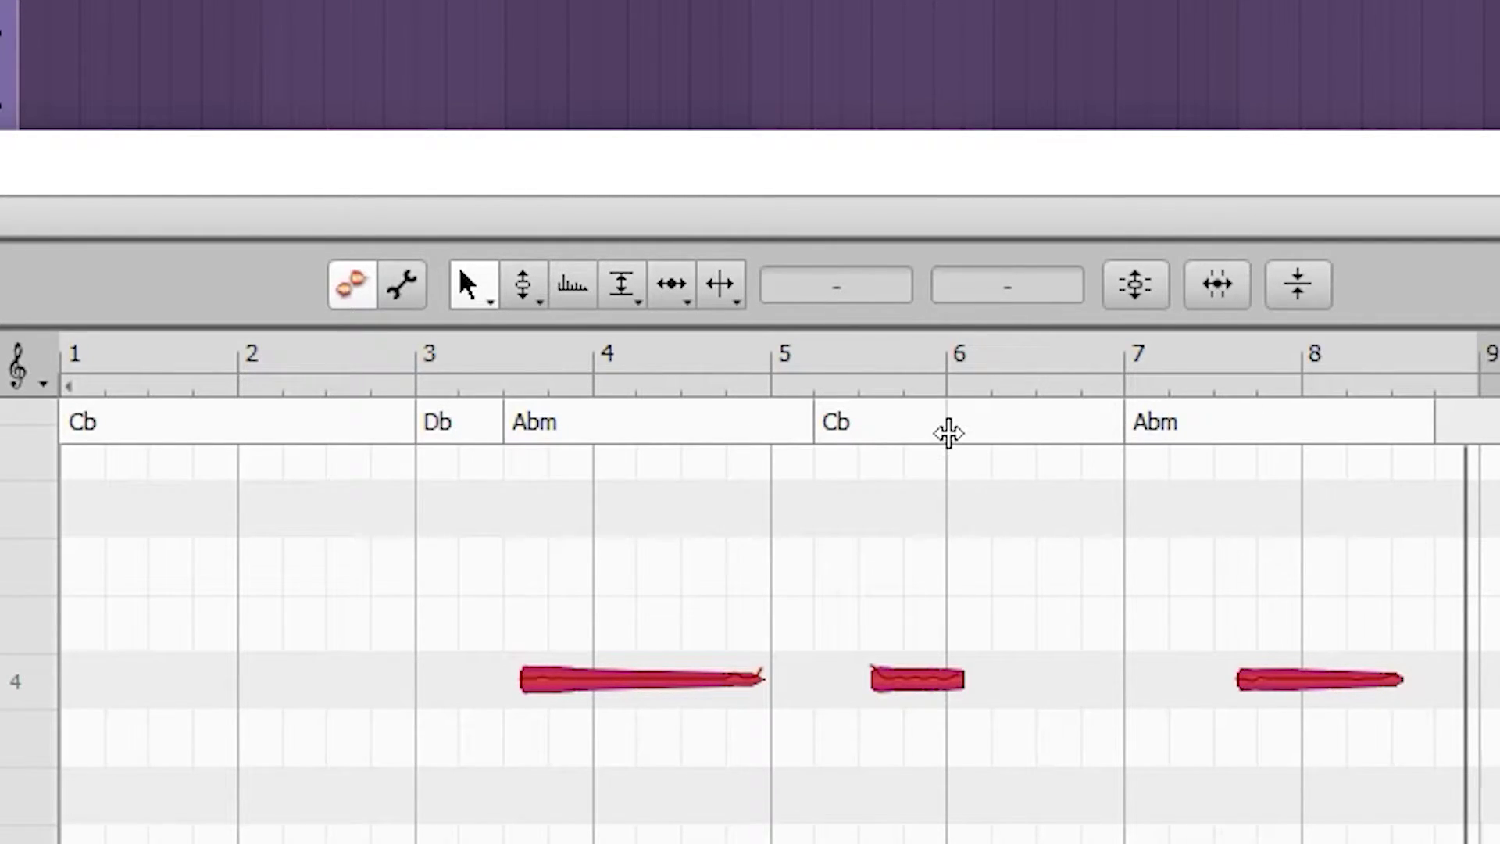
mouse_move(948, 432)
left_mouse_down()
mouse_move(917, 432)
mouse_move(981, 432)
mouse_move(943, 434)
left_mouse_up()
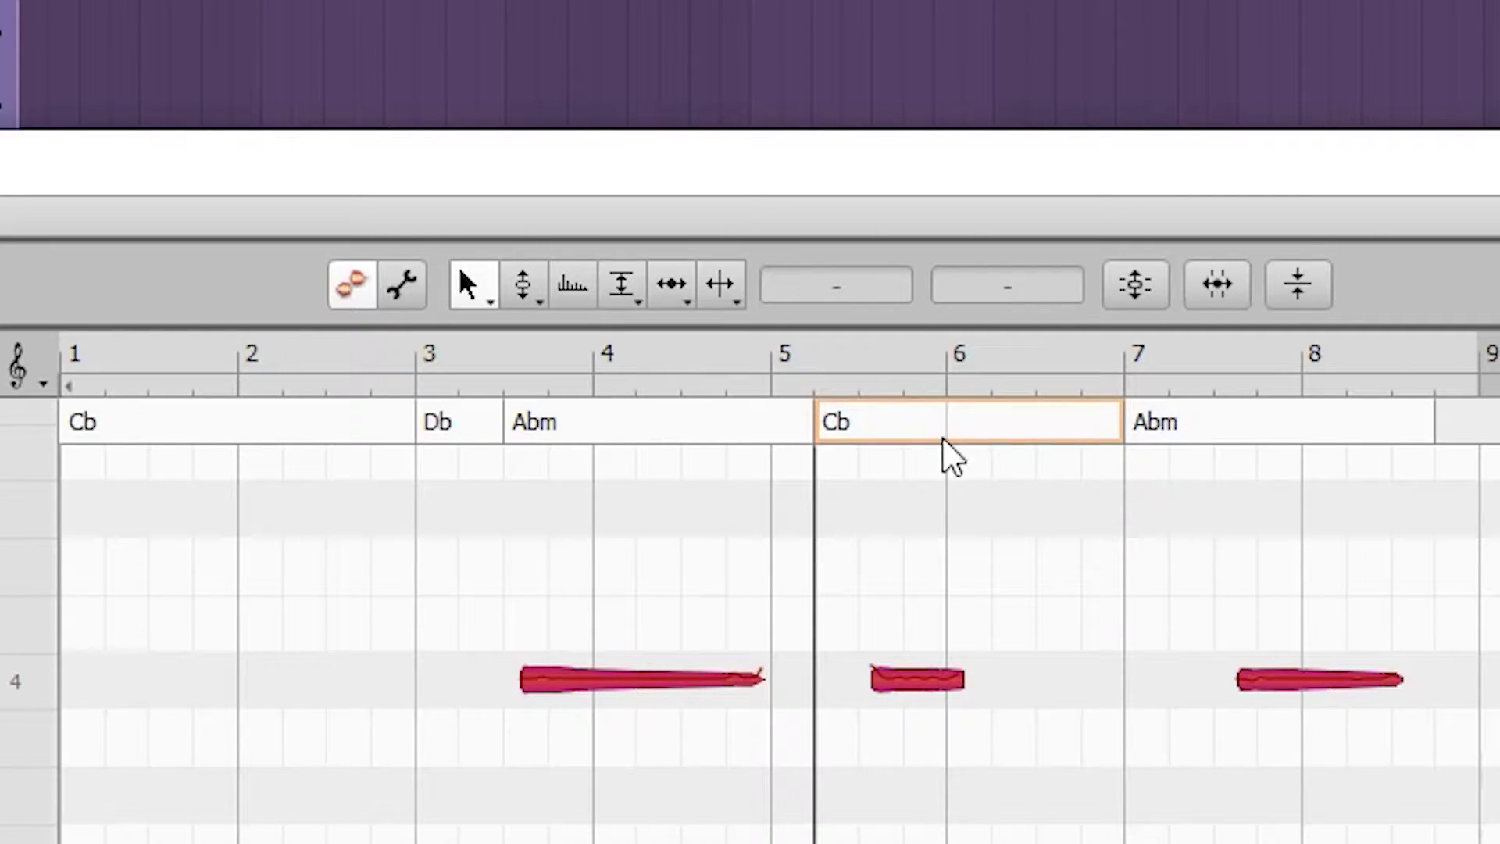
left_click_drag(811, 428, 762, 428)
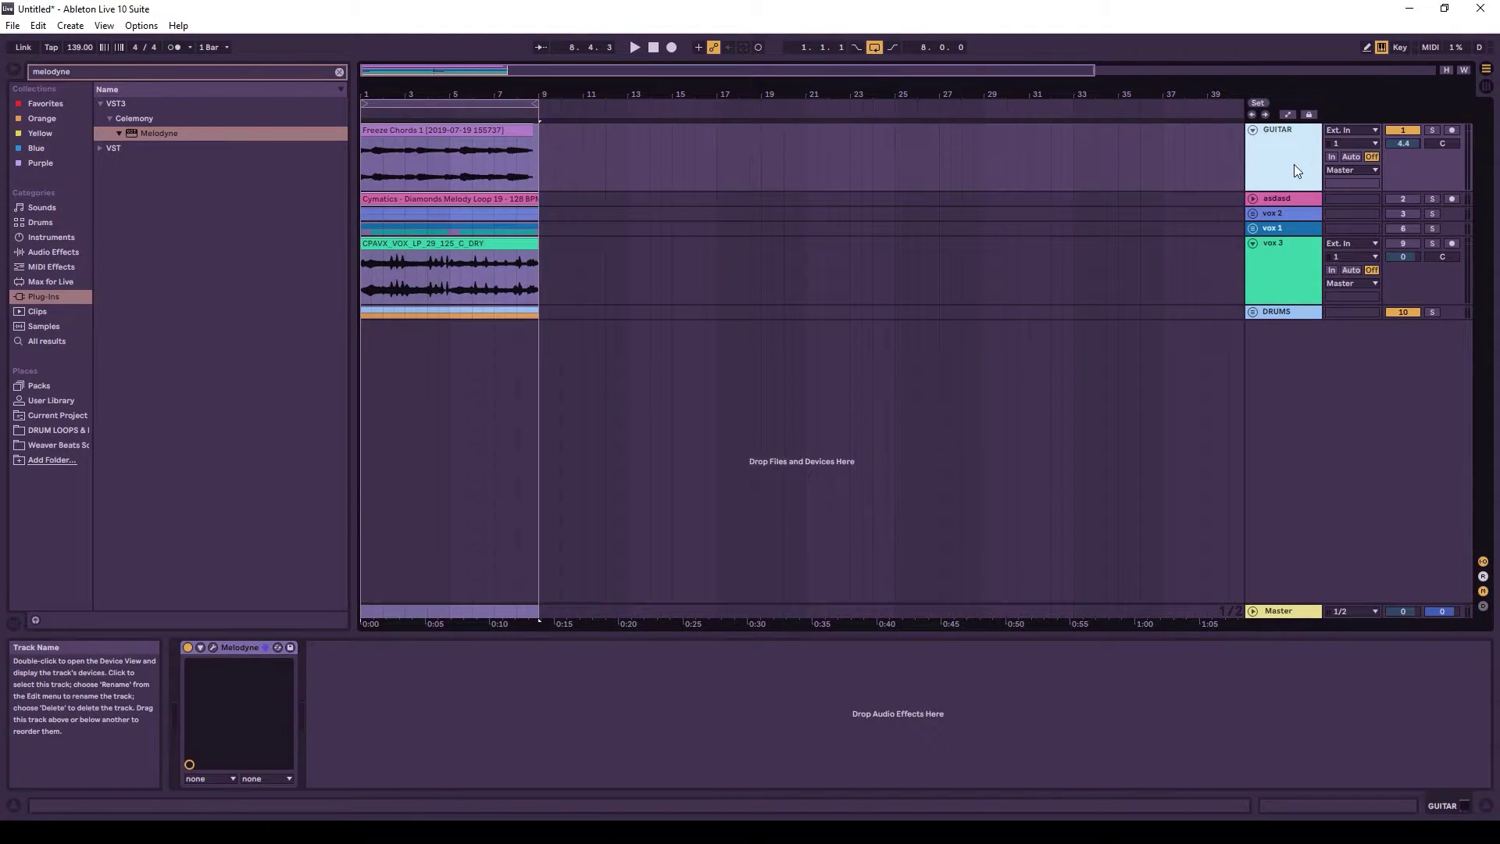
Step: Add Melodyne to the vox 3 track and rename its track 'Vocals'
left_click(1282, 261)
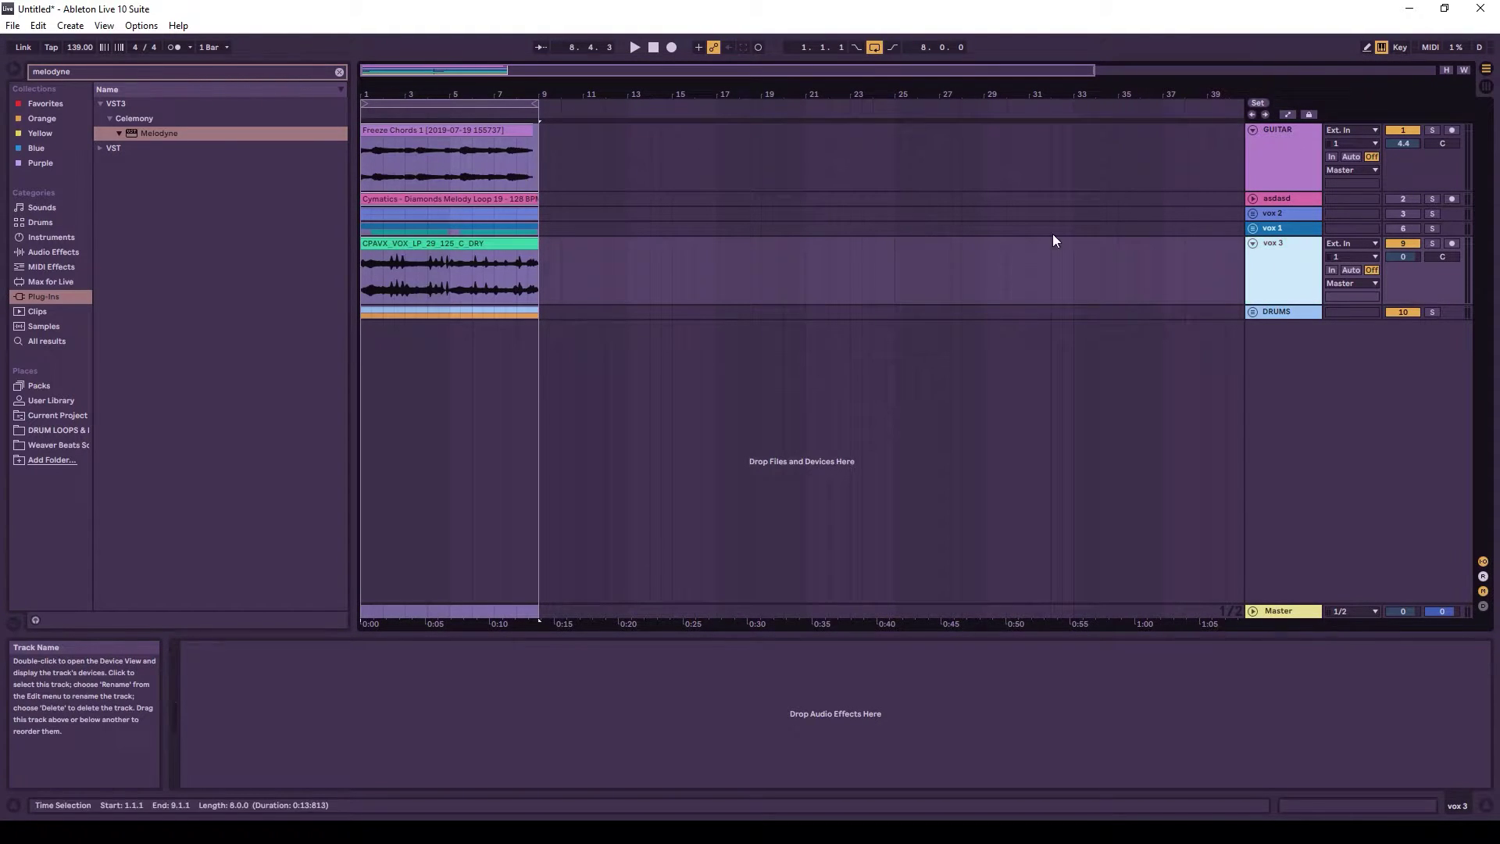
key("Return")
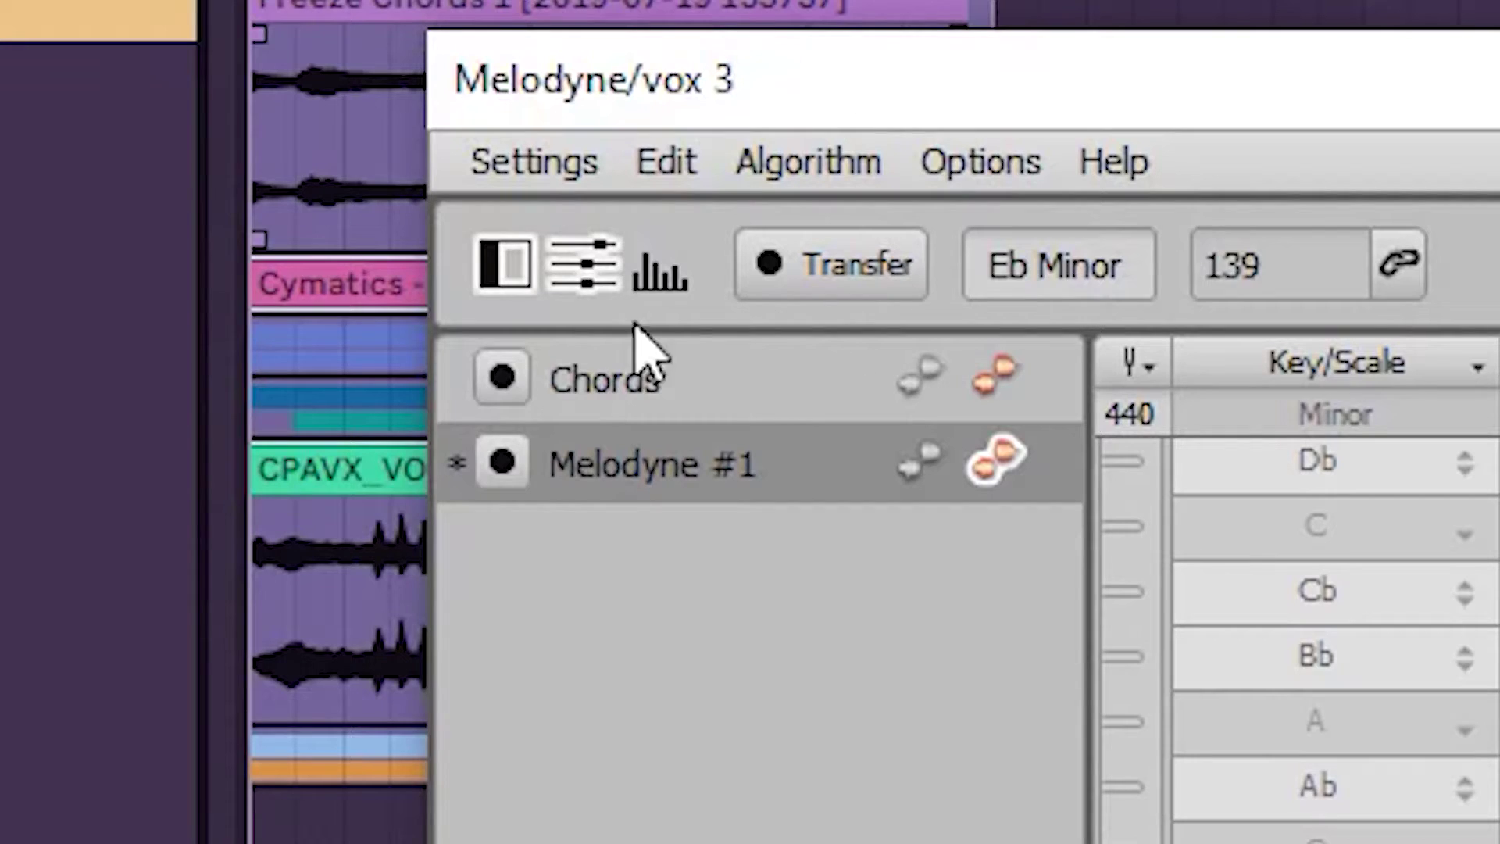
double_click(725, 497)
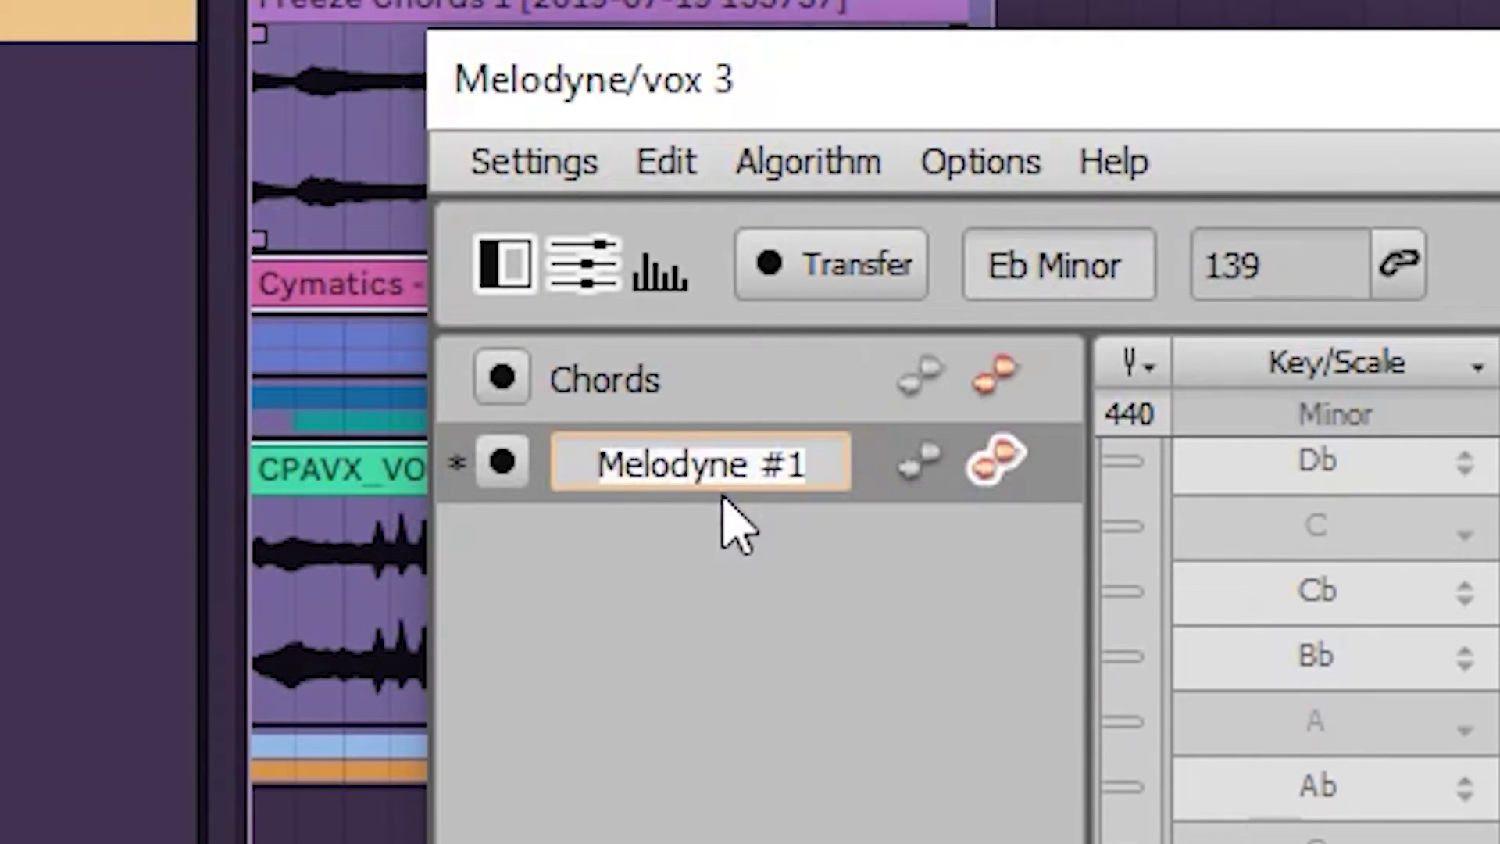
type("Vocals")
key("Return")
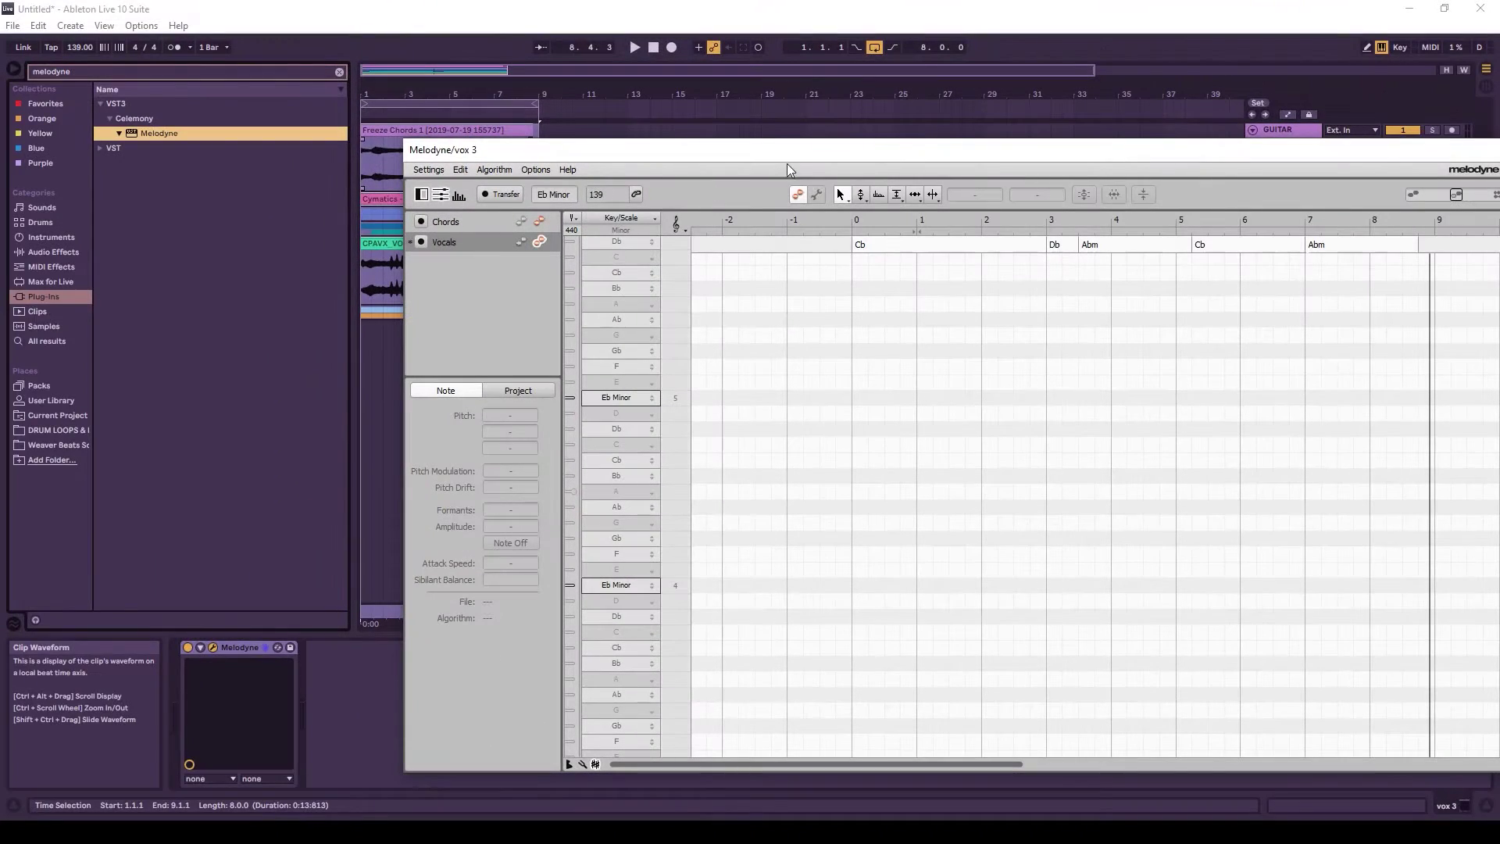
Step: Transfer the vox 3 loop into Melodyne by playing it from bar 1, then stopping
left_click_drag(888, 157, 649, 308)
left_click(467, 195)
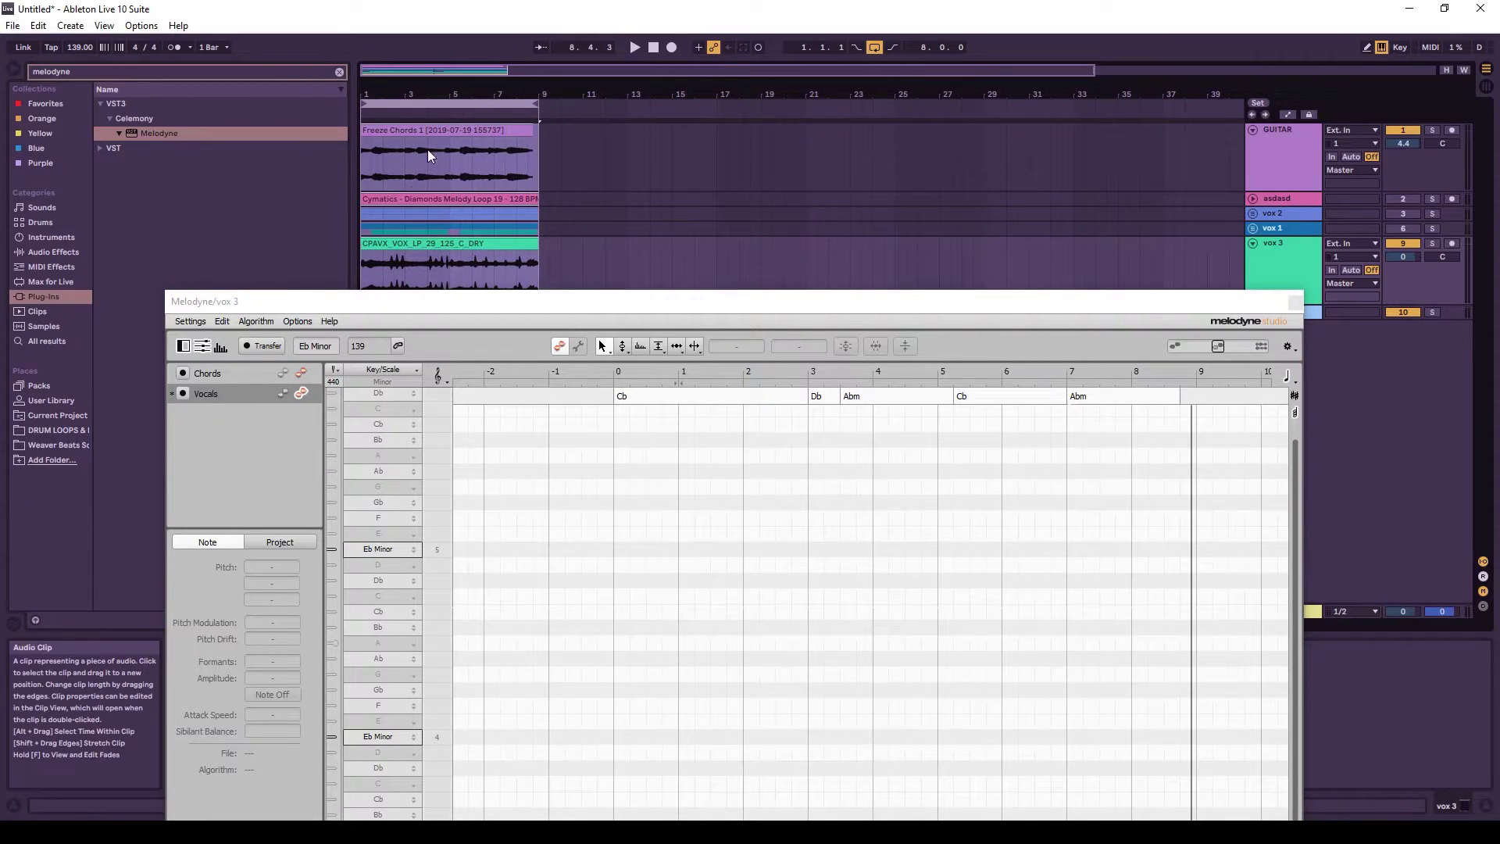
left_click(264, 346)
key("space")
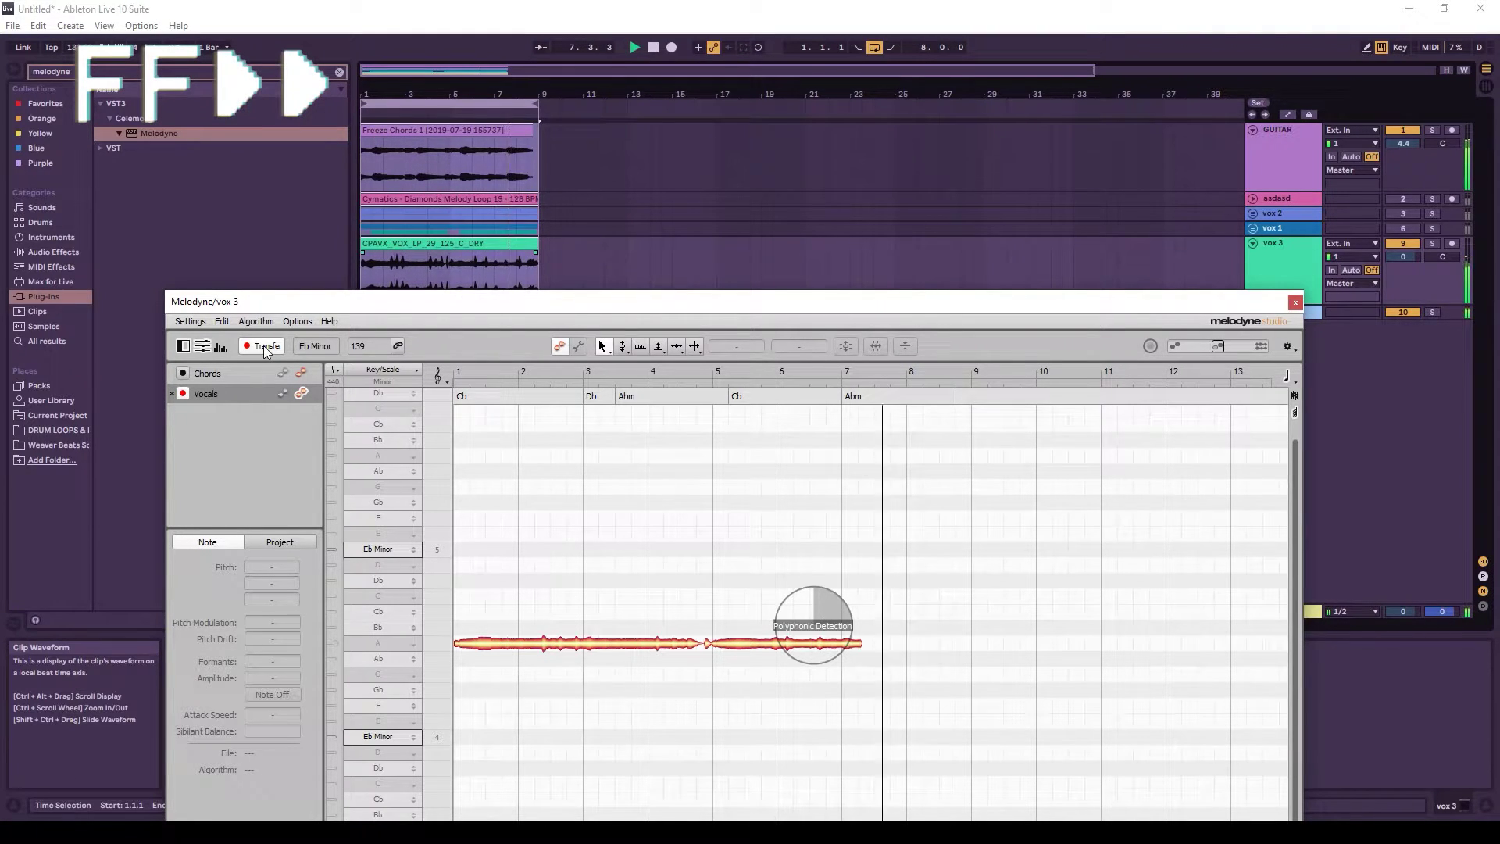
key("space")
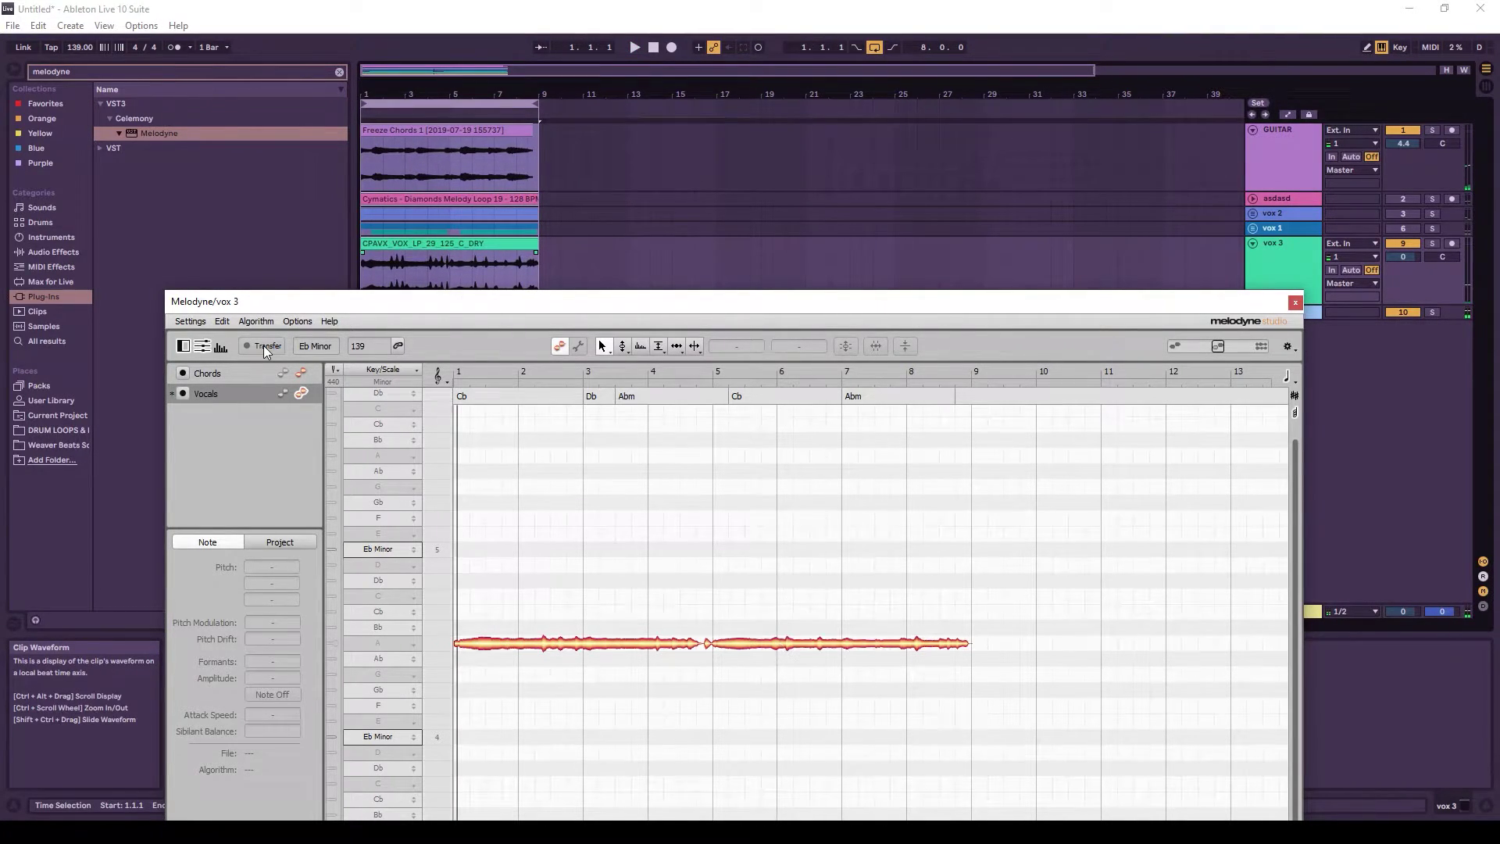
Step: Open the editor from the GUITAR track, check the Gb row's scale options, and select the bar-3 held note
left_click(1292, 143)
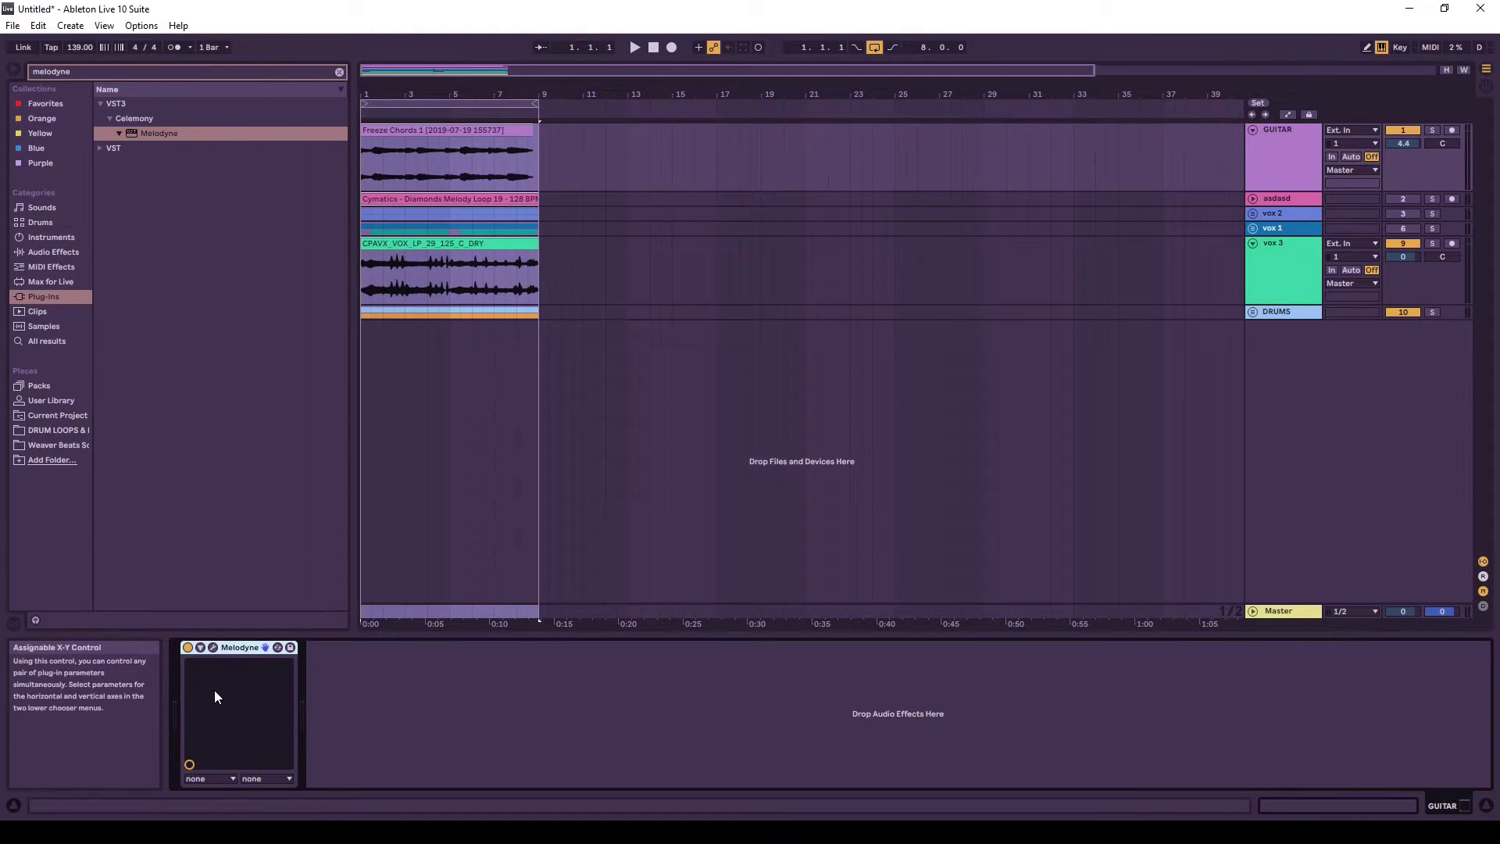
left_click(213, 646)
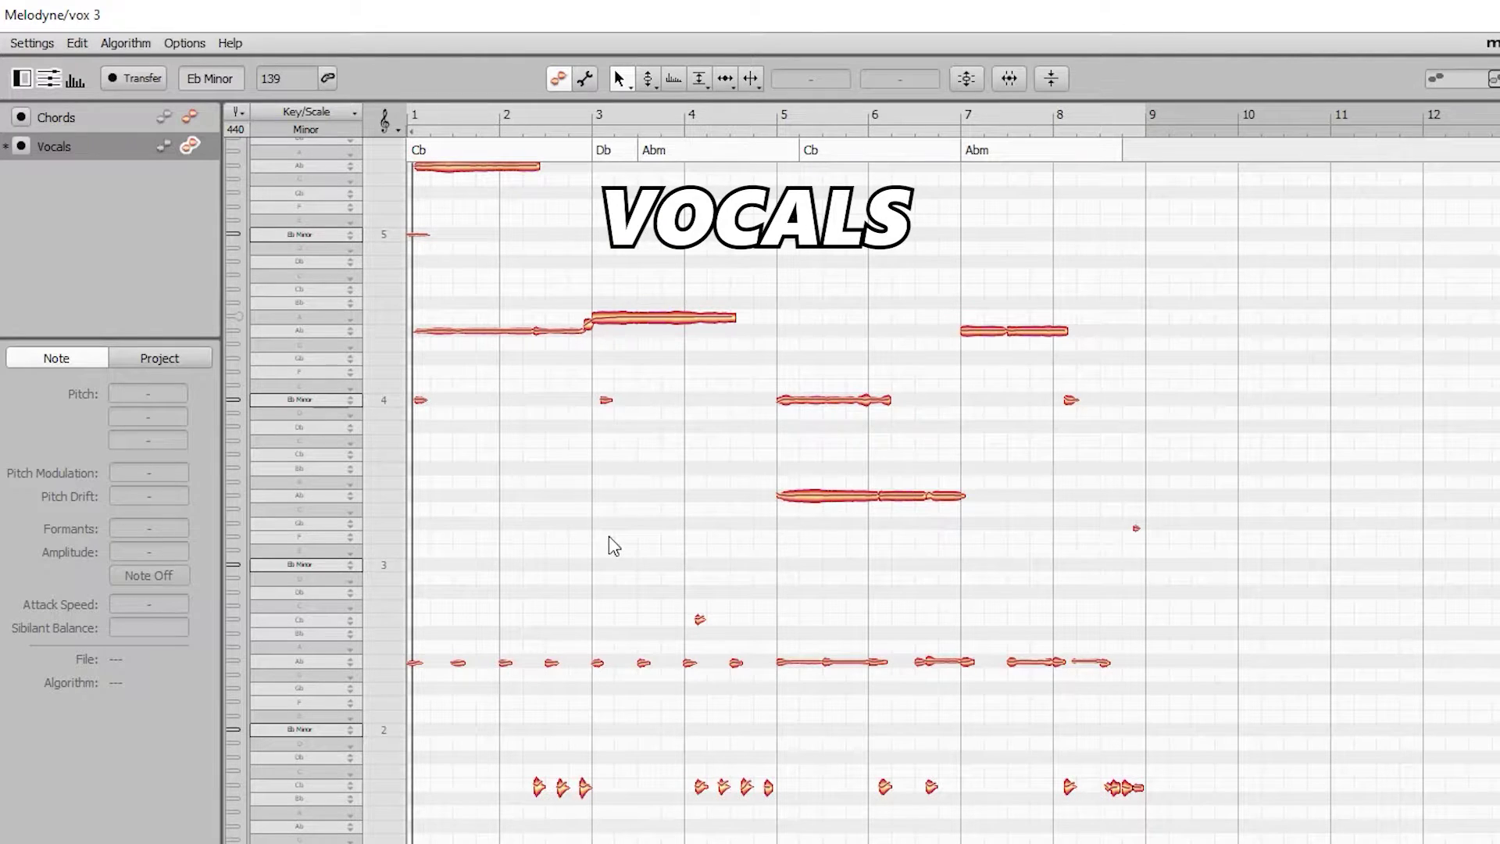
scroll(614, 546, "up", 5)
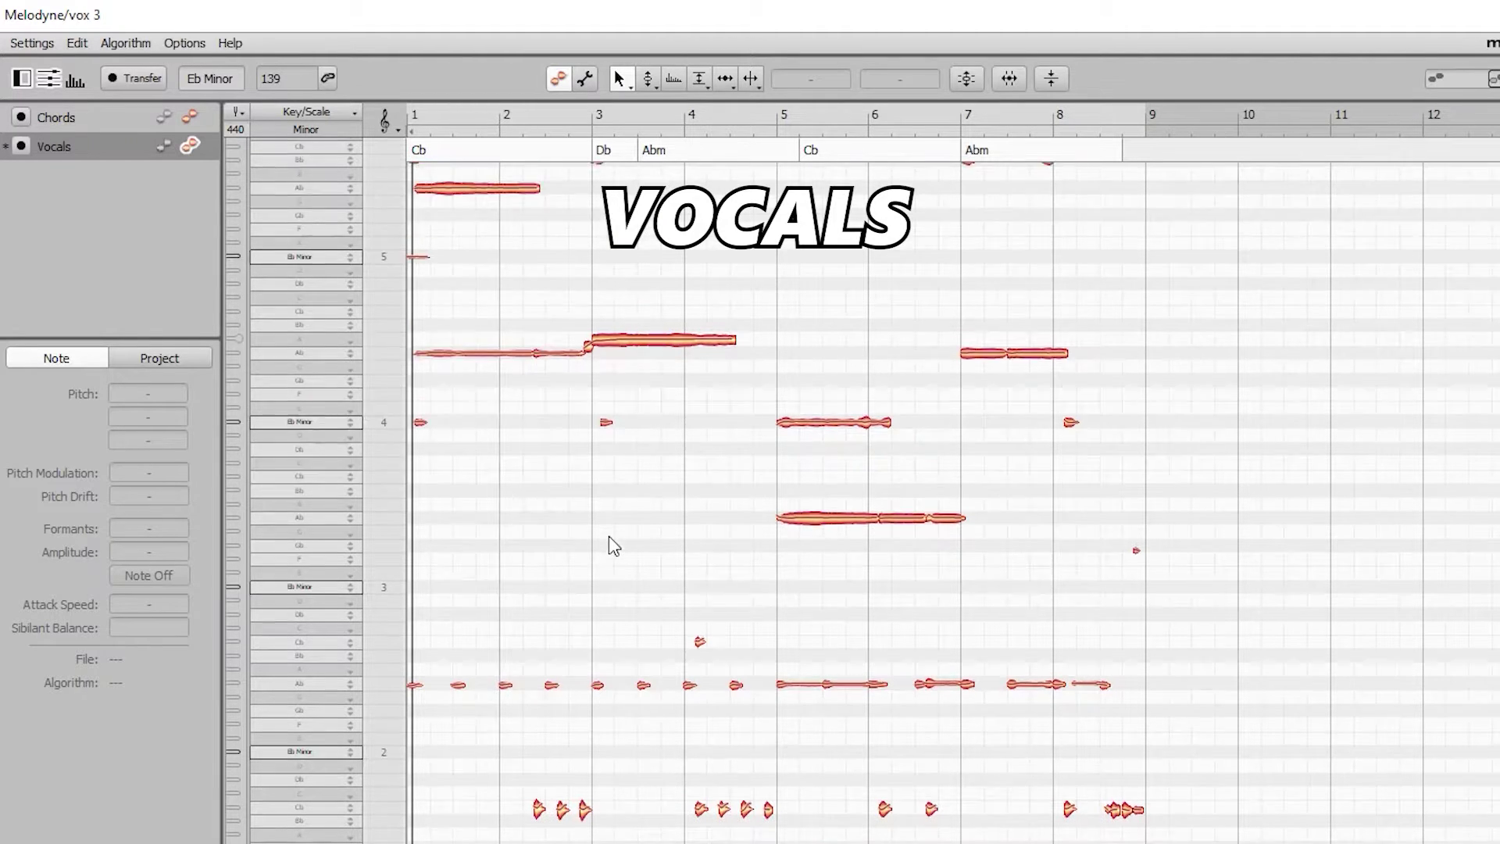
scroll(624, 545, "up", 1)
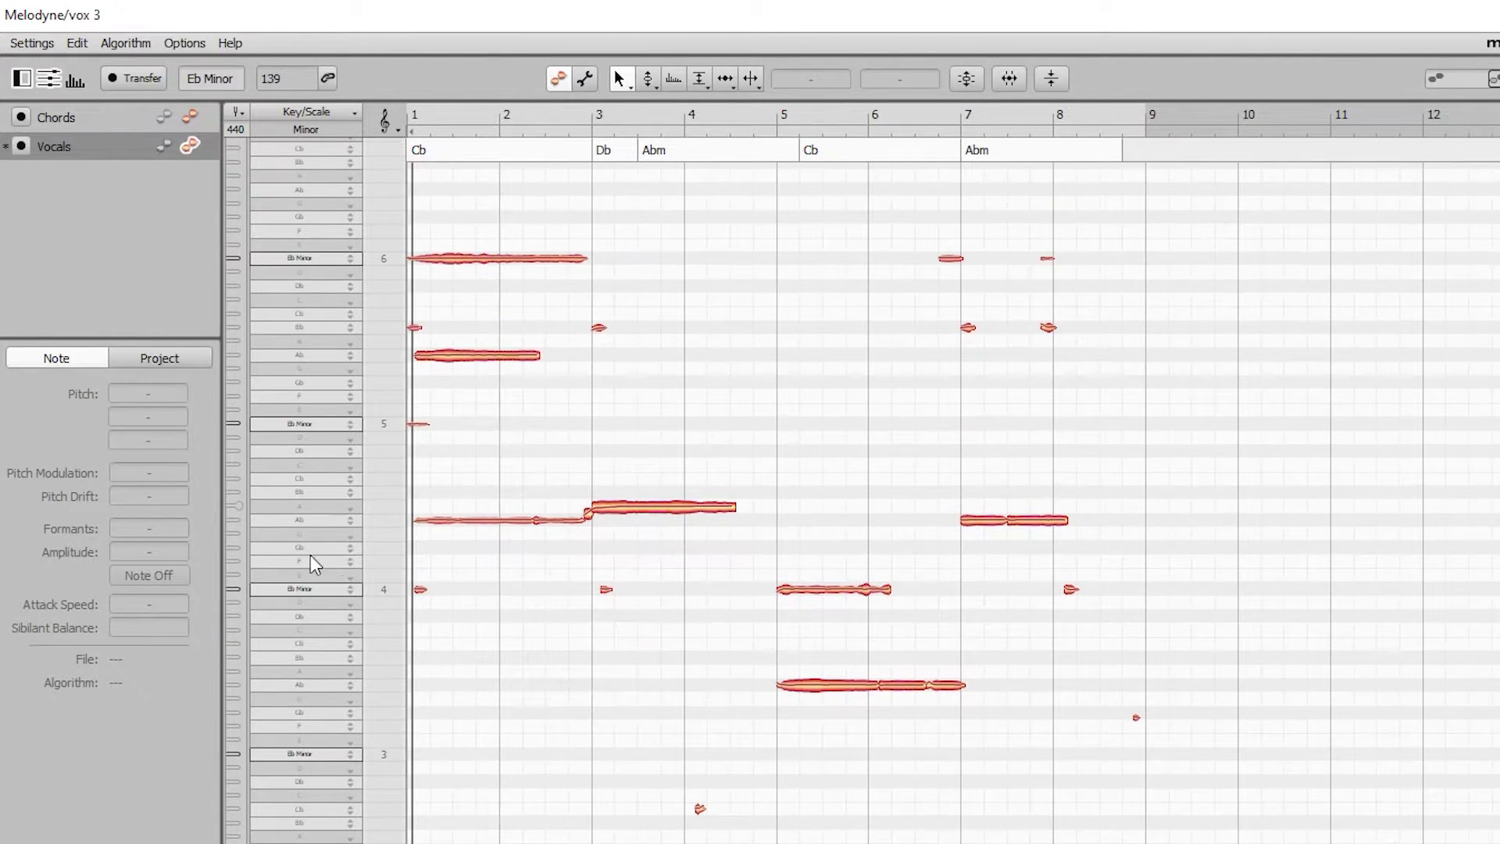
right_click(320, 392)
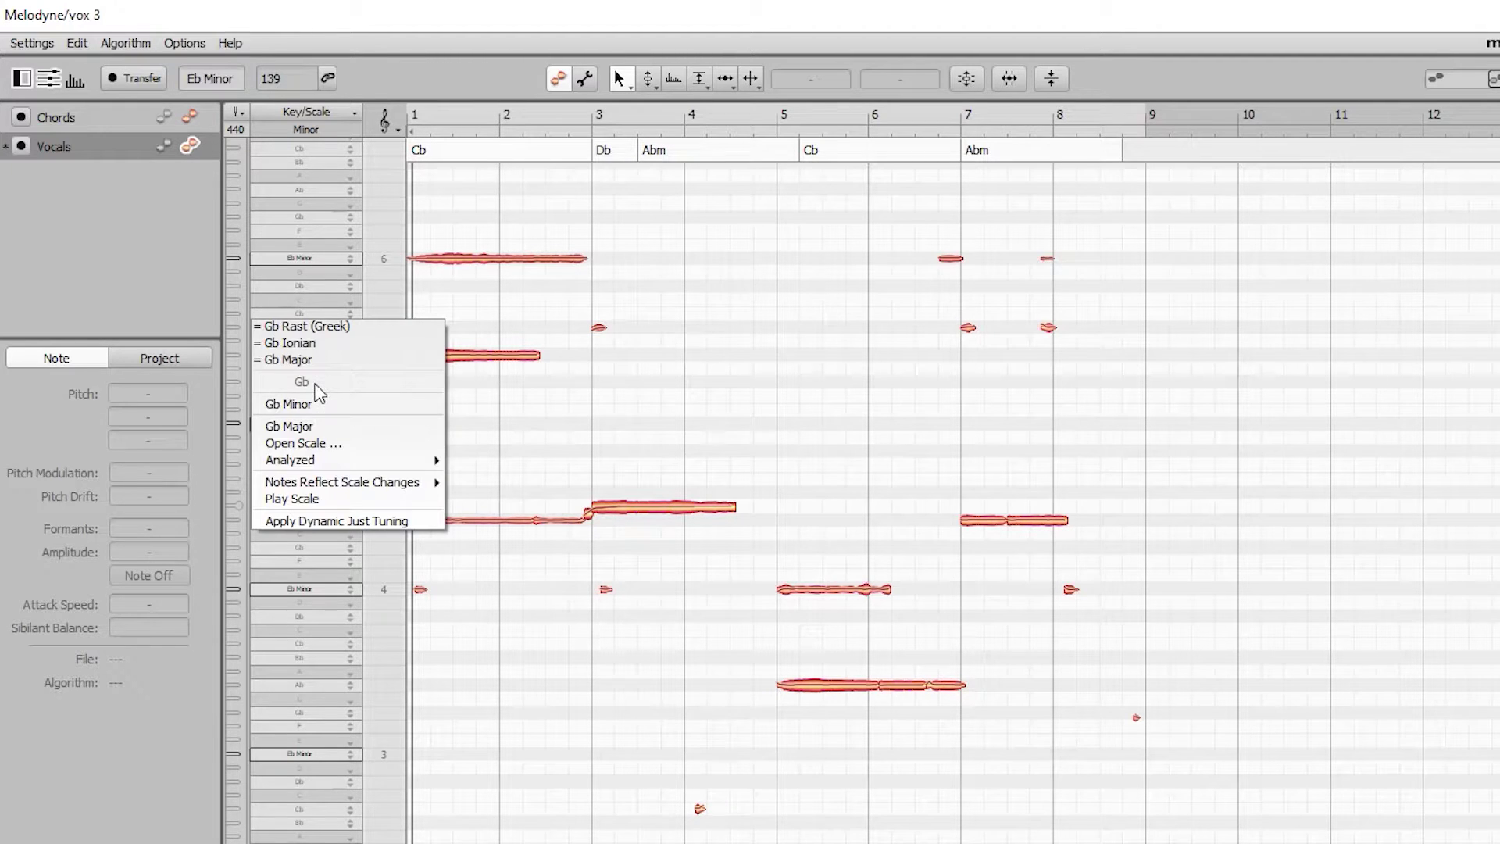
left_click(642, 385)
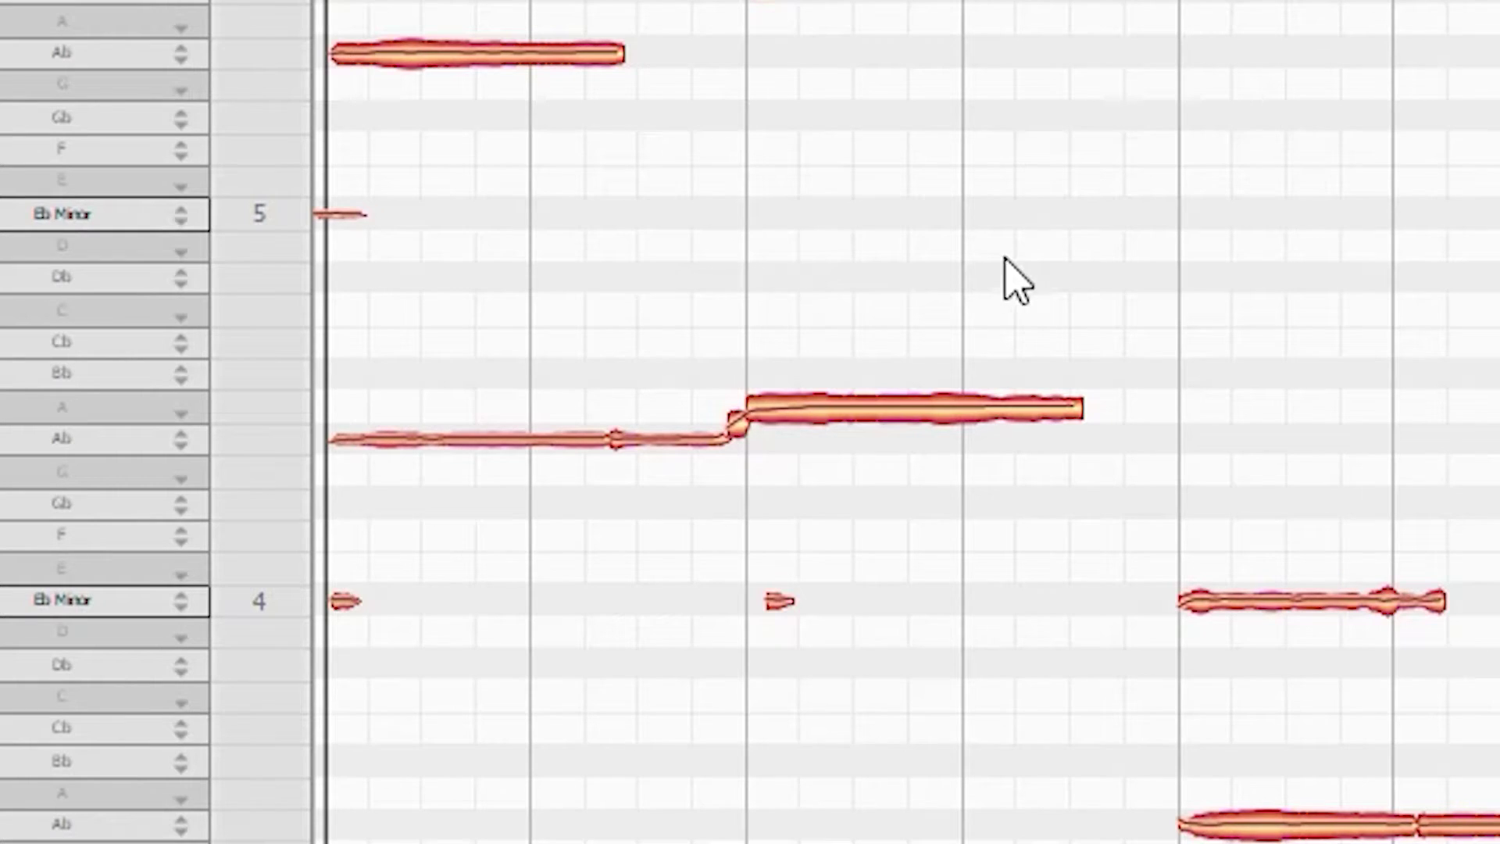
left_click(867, 414)
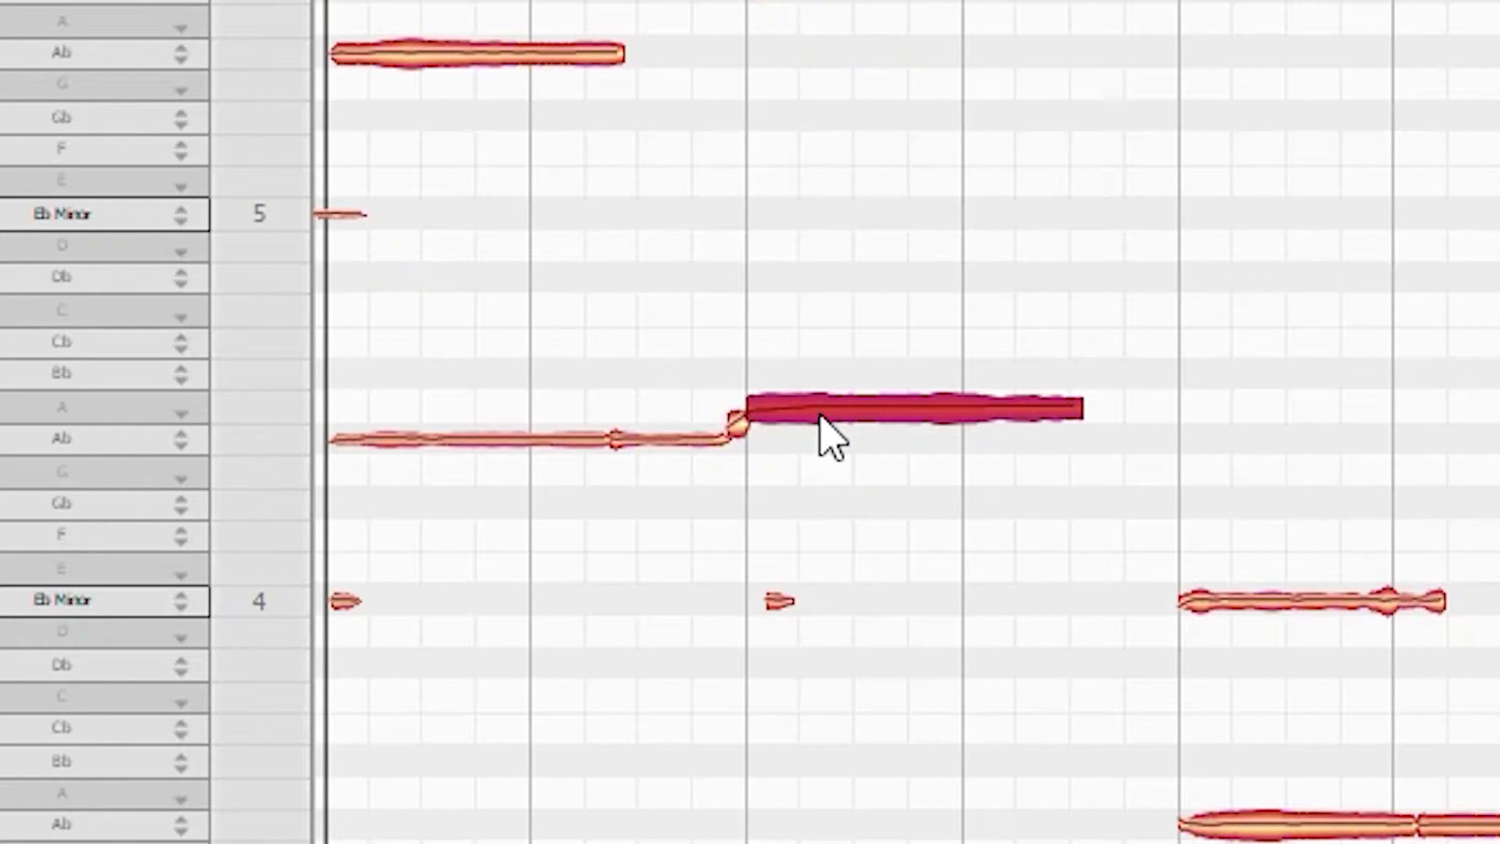
Step: Raise the bar-3 note to Bb, then select the short blips and the Ab 4 note at bar 7
left_click_drag(826, 411, 848, 381)
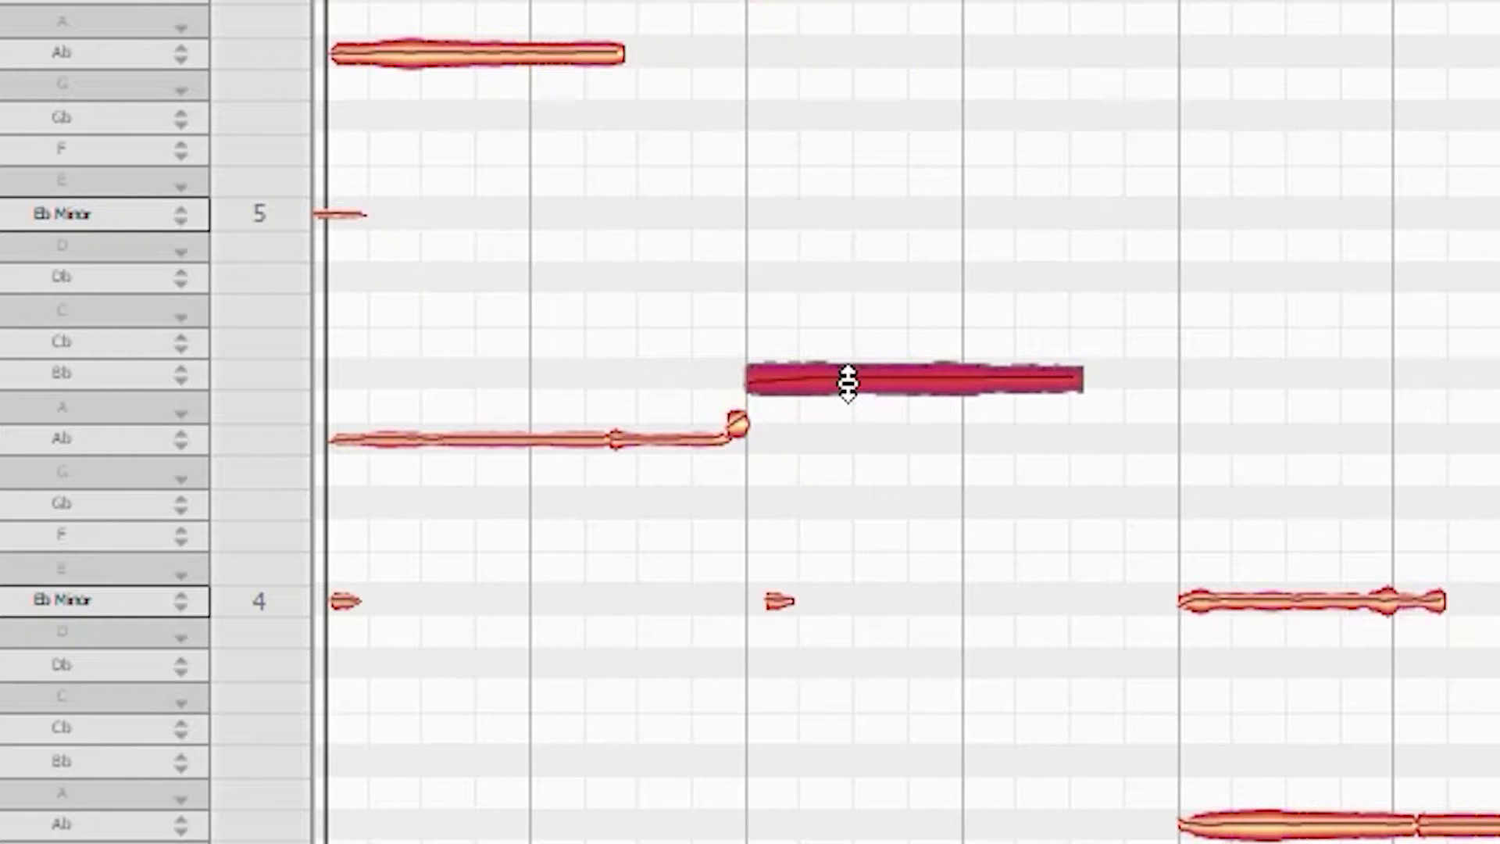
left_click(738, 423)
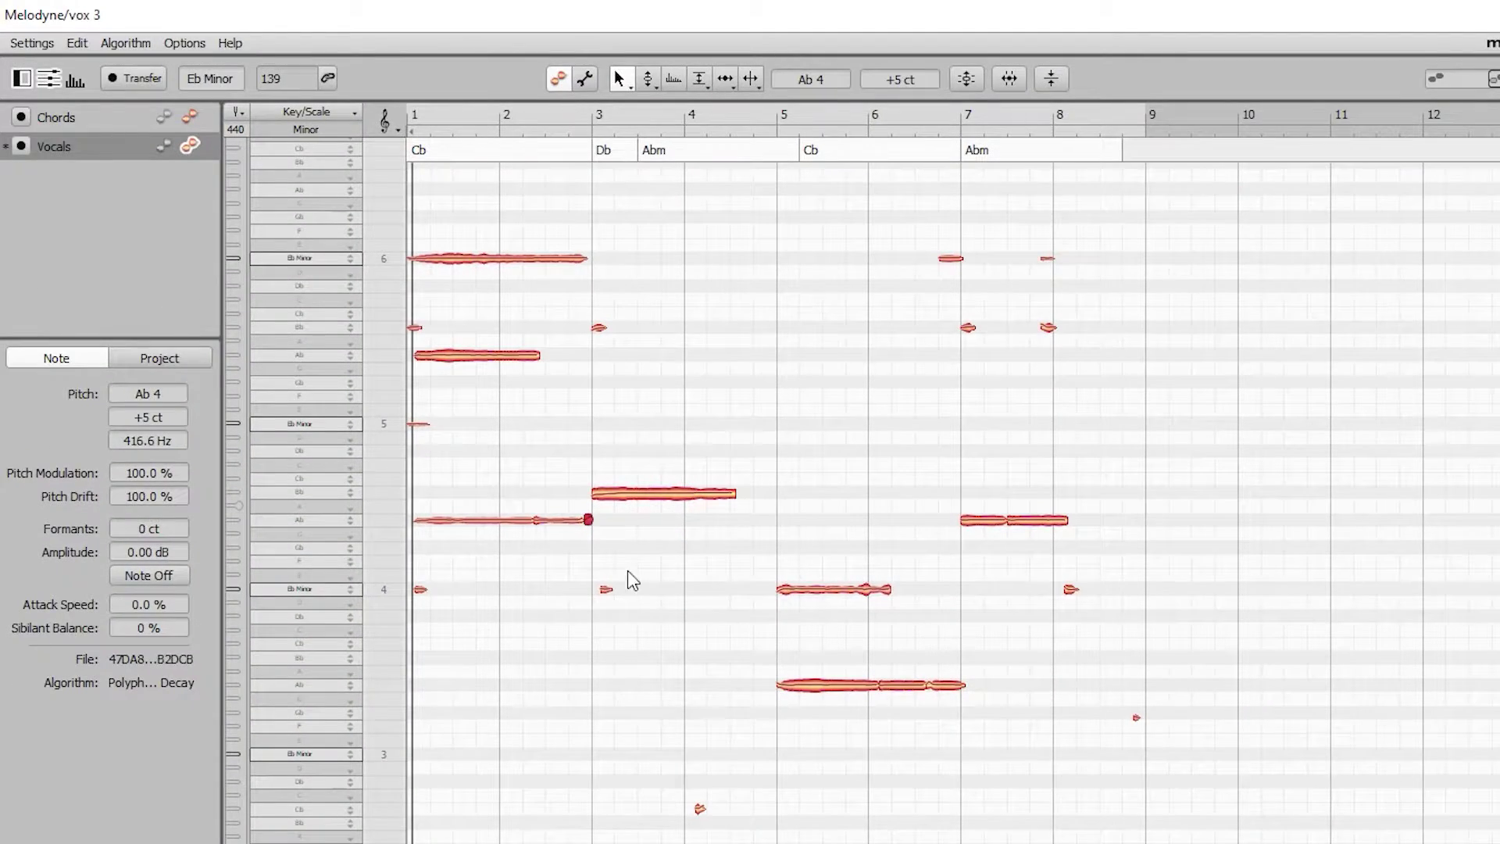
left_click_drag(851, 535, 775, 619)
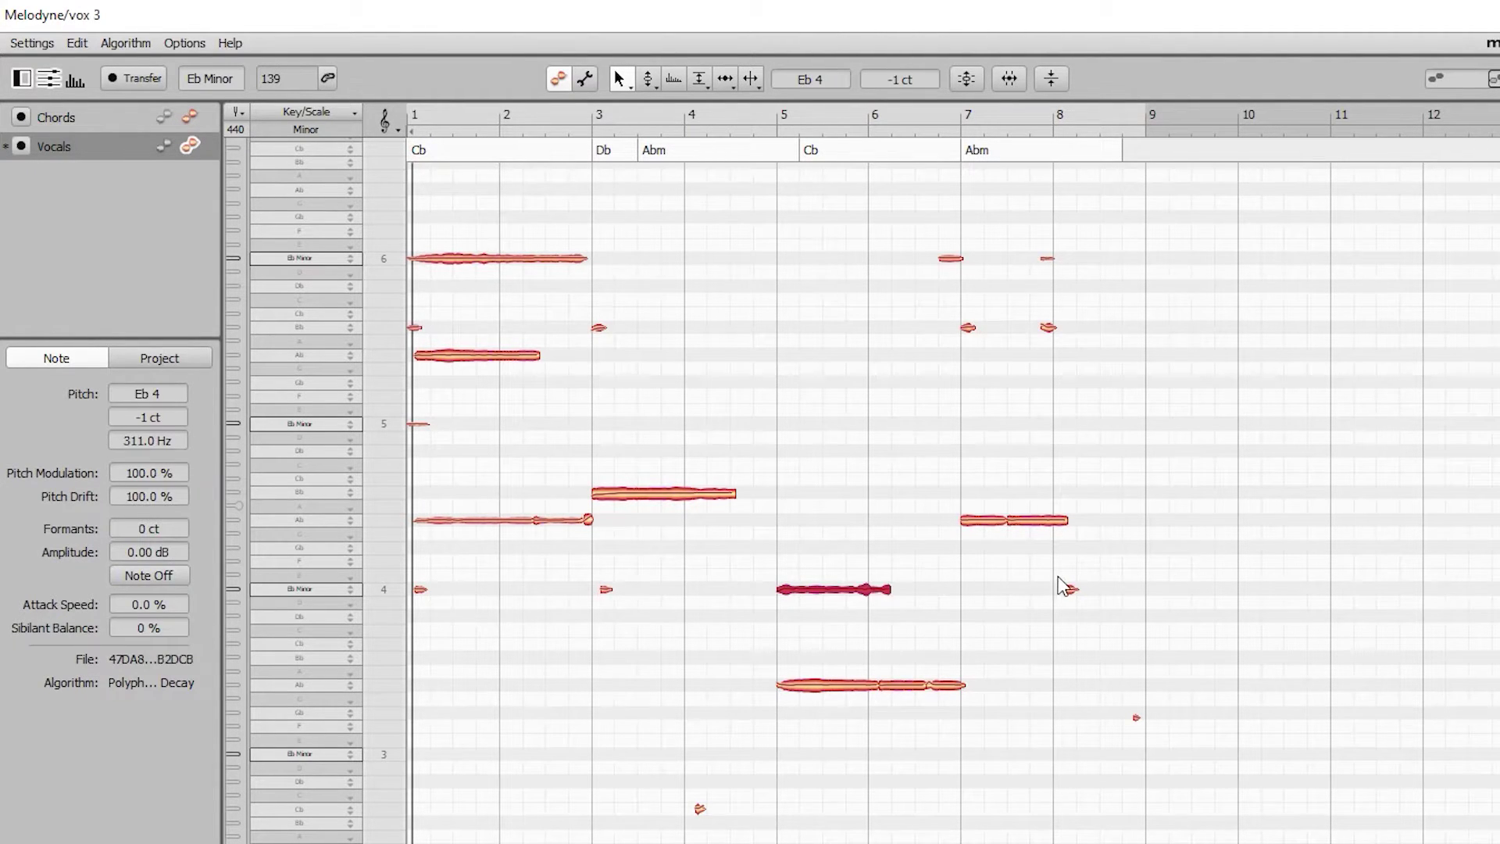
left_click_drag(911, 464, 1086, 547)
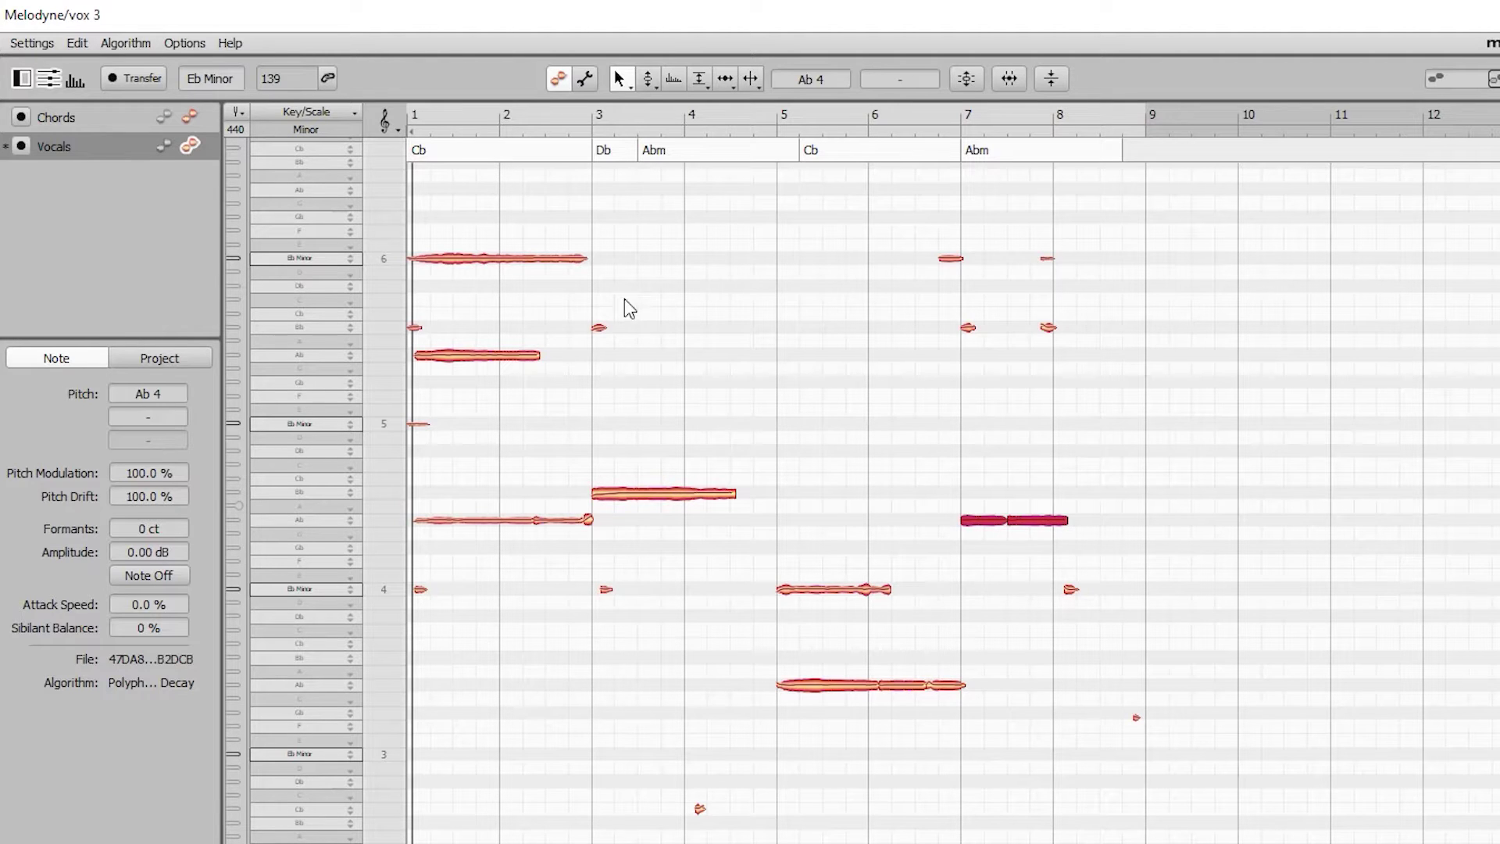
Step: Marquee-select more notes and bring the Chords track's notes into the editor
left_click_drag(612, 287, 914, 313)
scroll(920, 365, "down", 1)
scroll(918, 375, "up", 2)
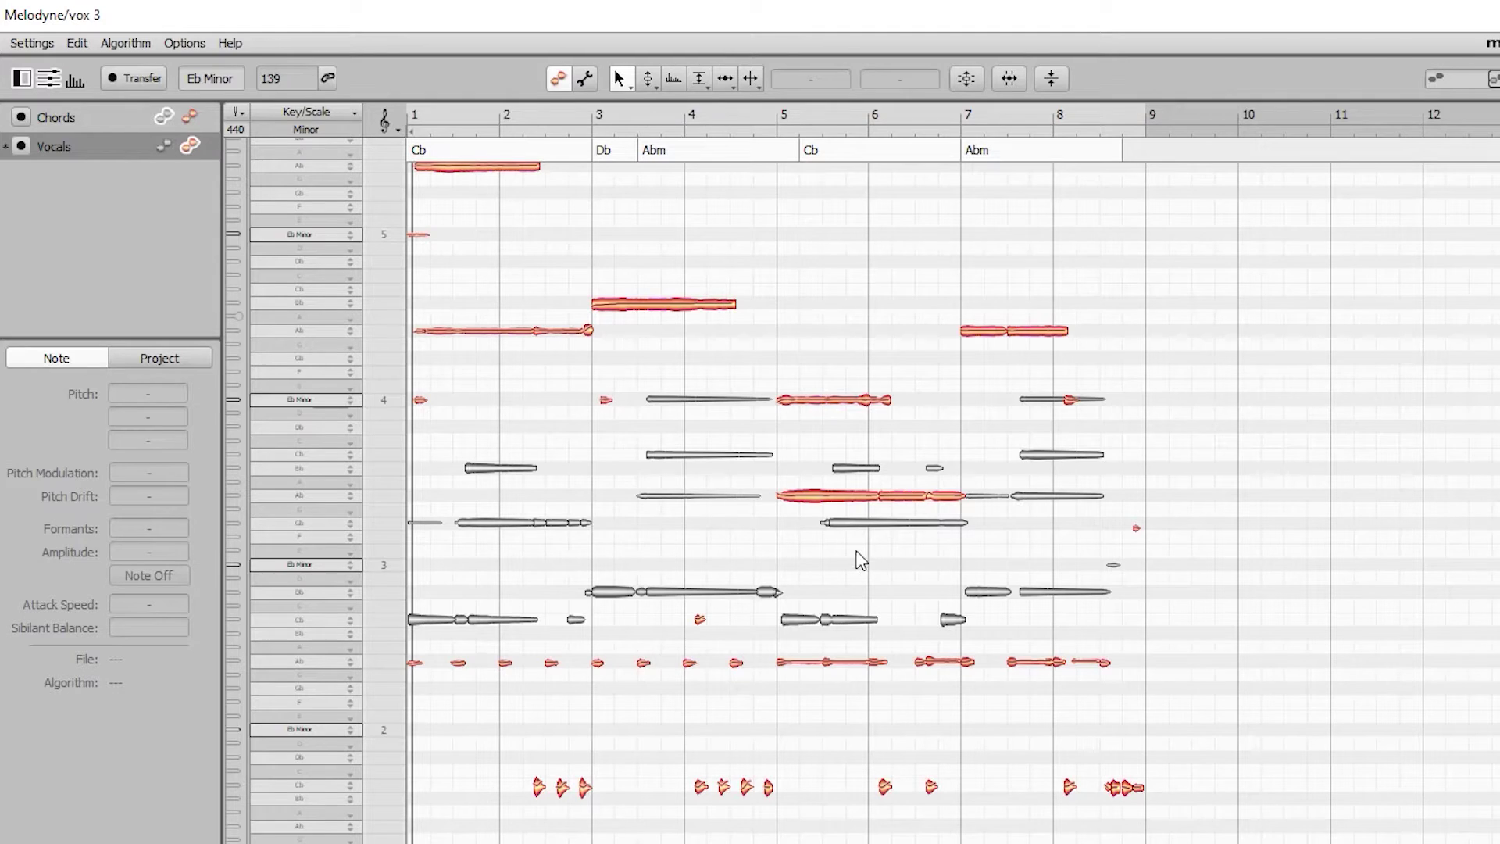
left_click_drag(857, 552, 967, 529)
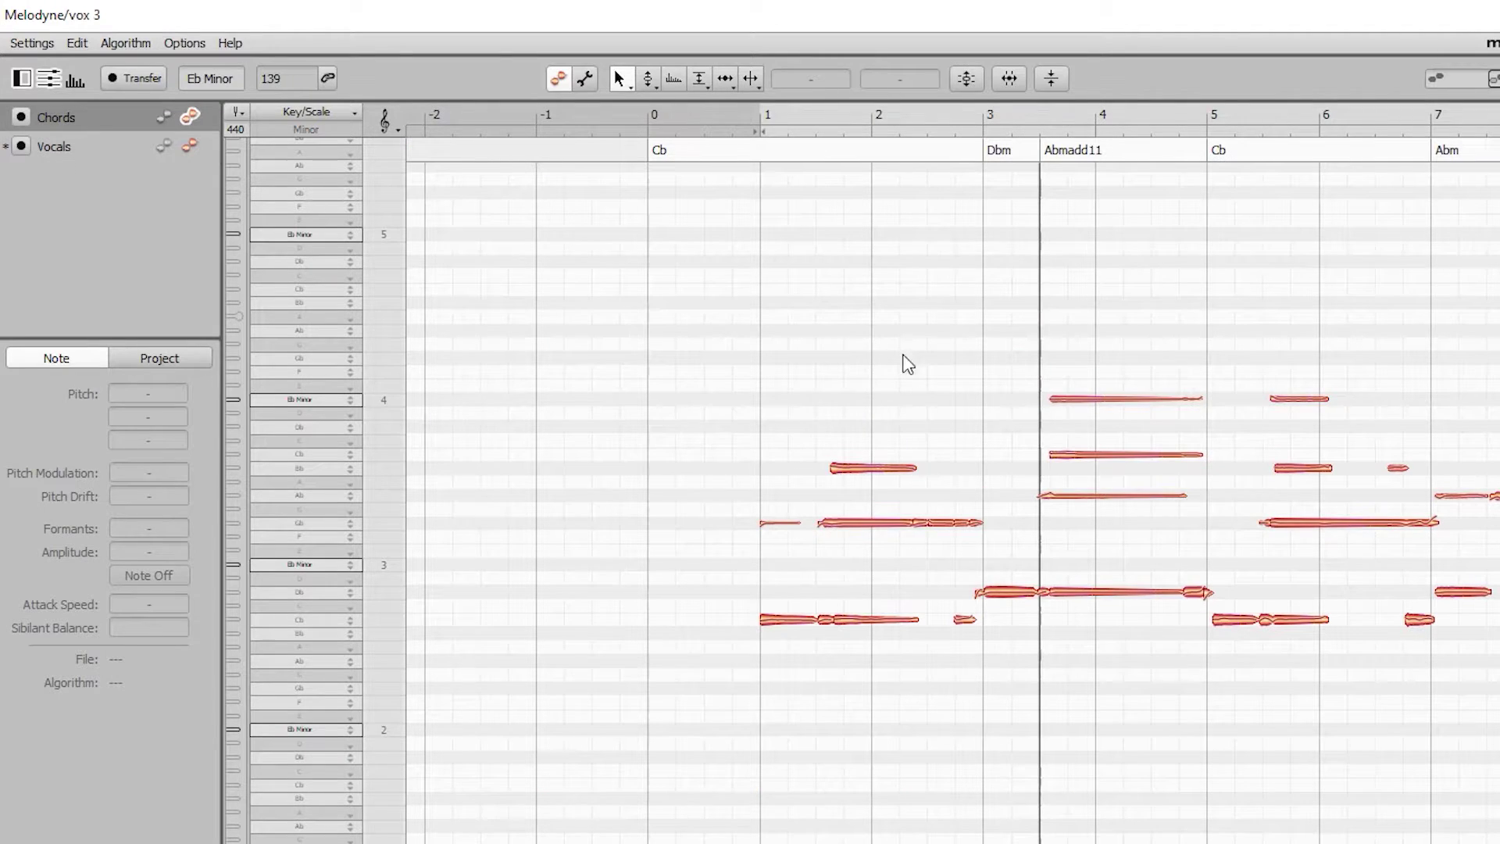
Step: Select all Chords notes and re-analyse the chords in the chord lane
key("ctrl+a")
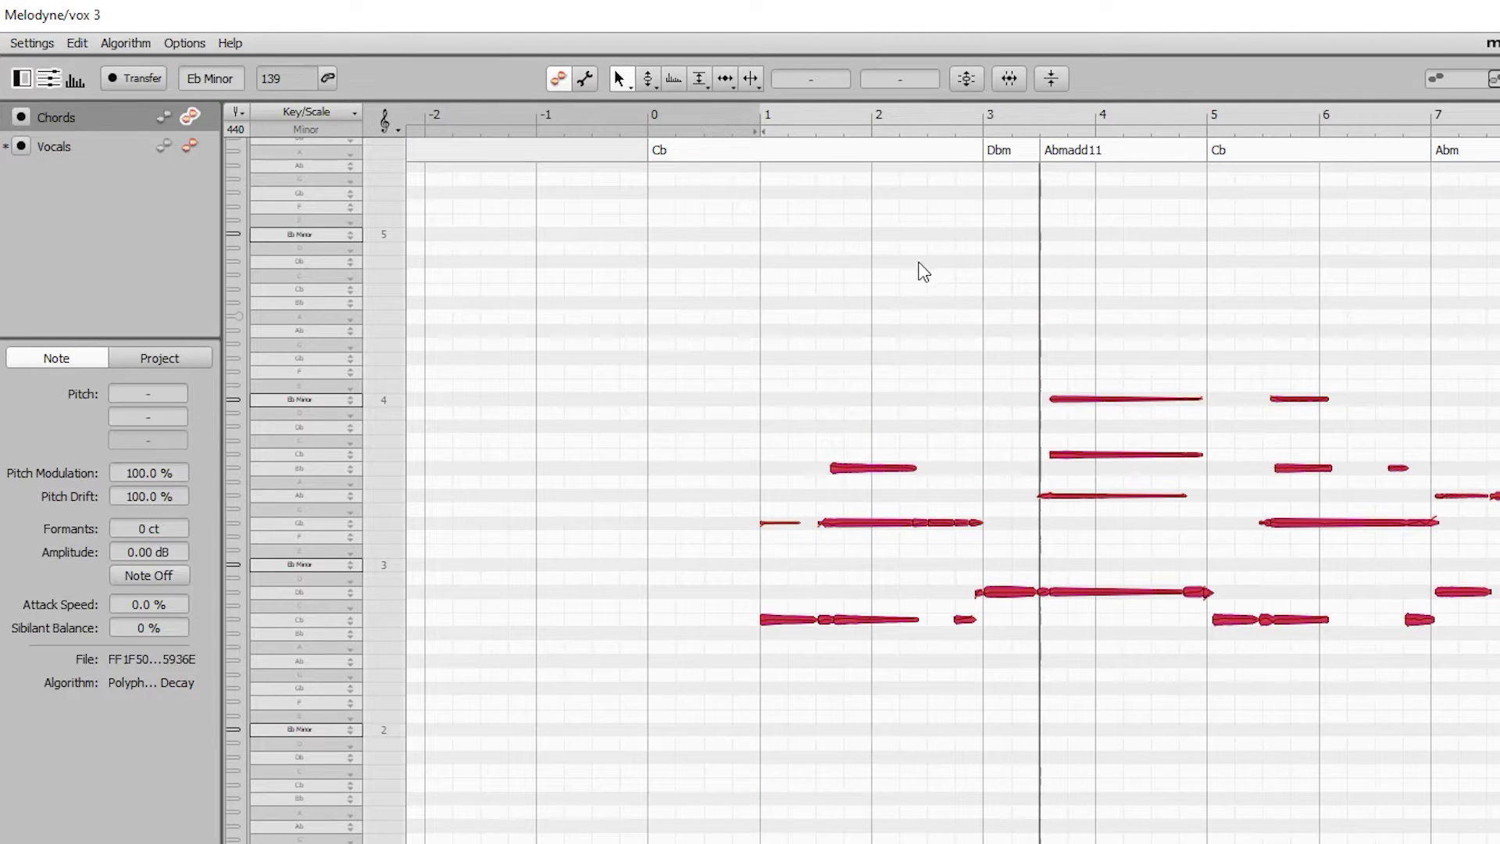
right_click(899, 463)
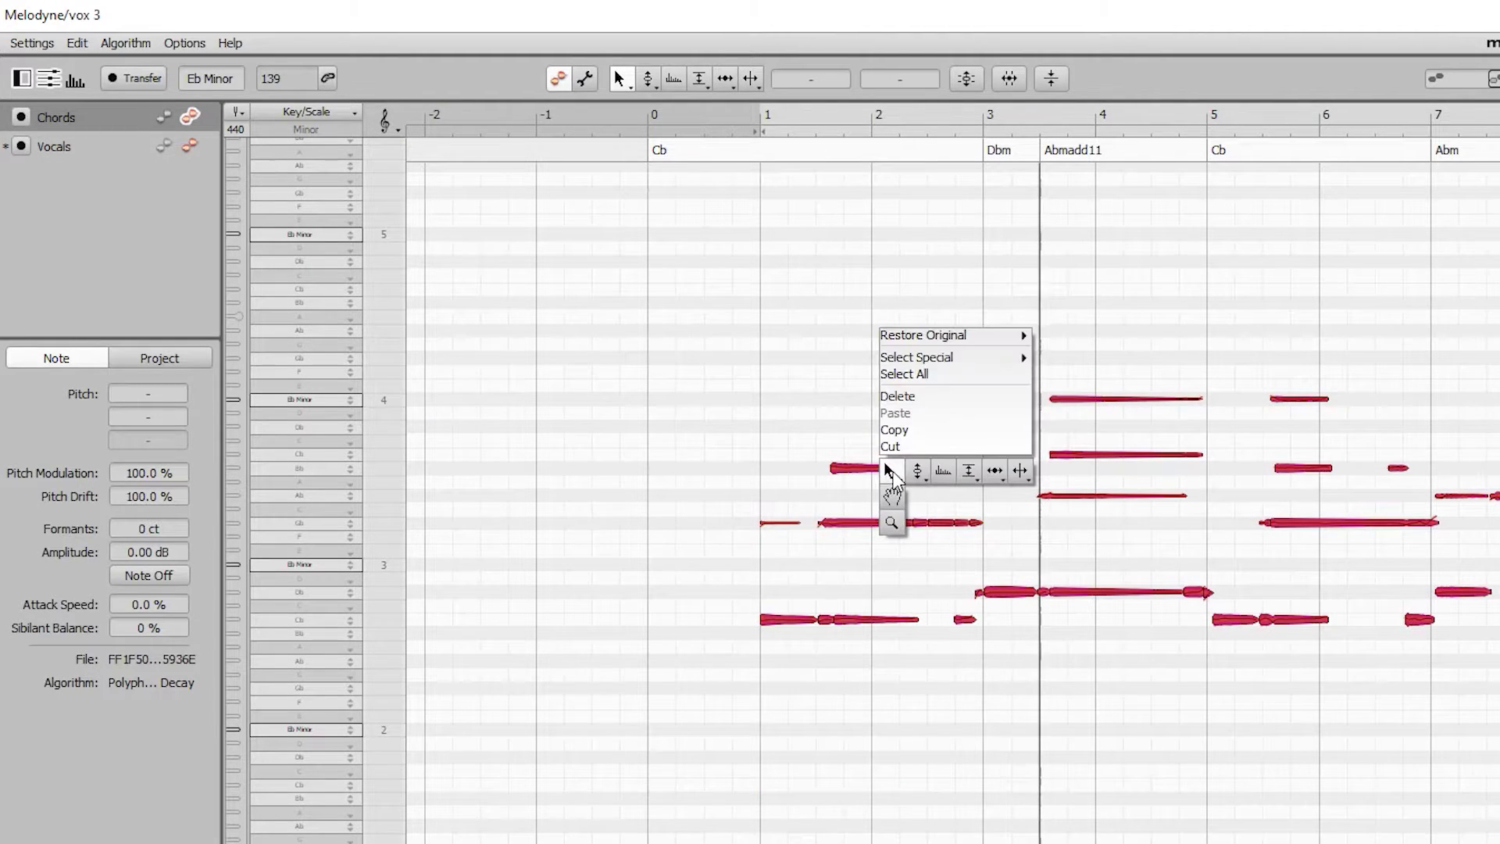
left_click(849, 161)
left_click(776, 172)
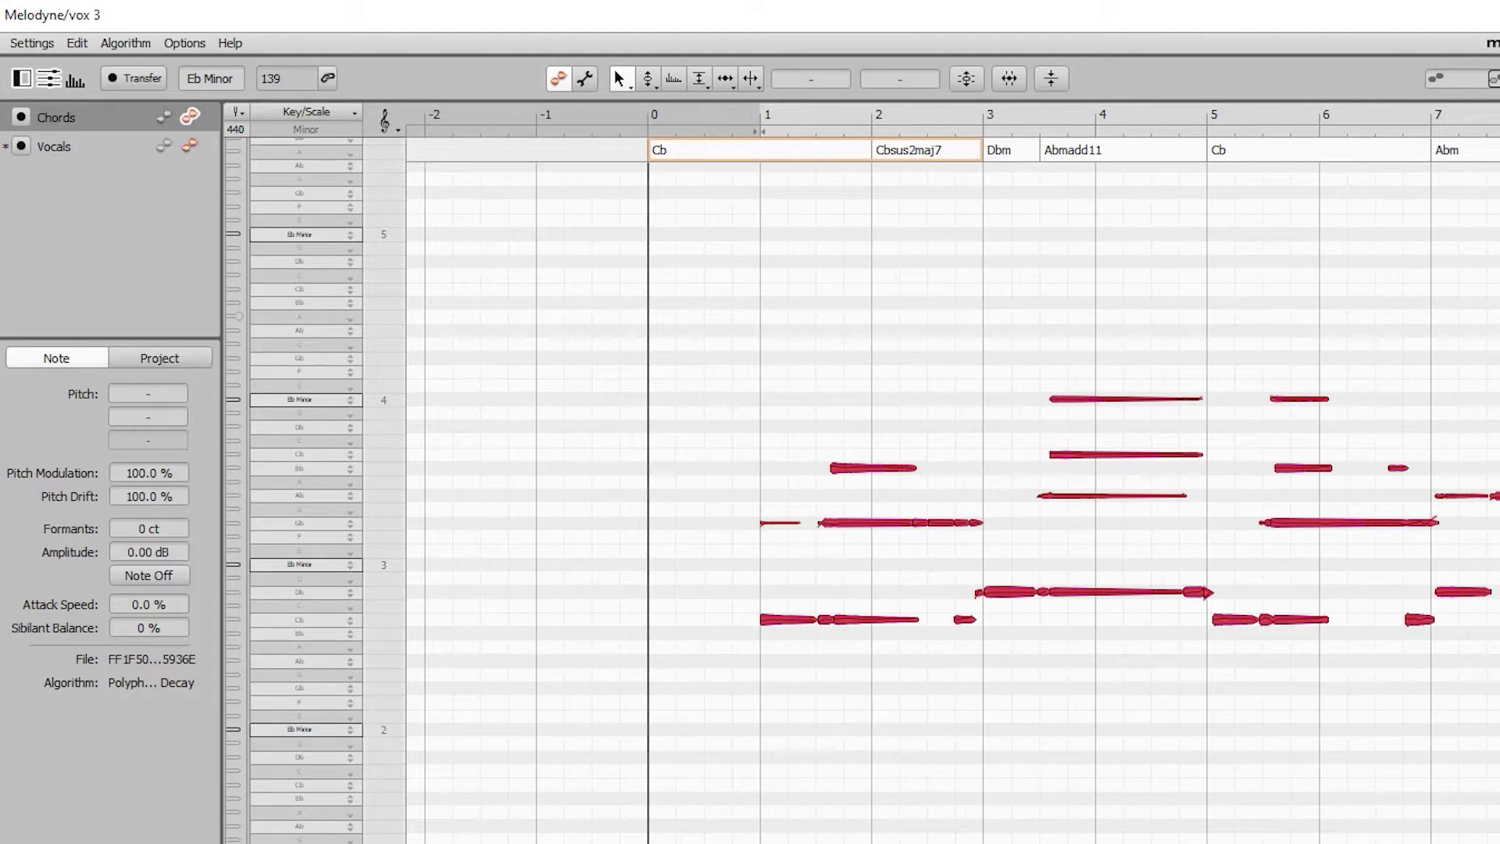
Step: Switch to the Vocals track, review the bar-2 chord choices, and select the high Ab 5 note at bar 1
left_click(190, 144)
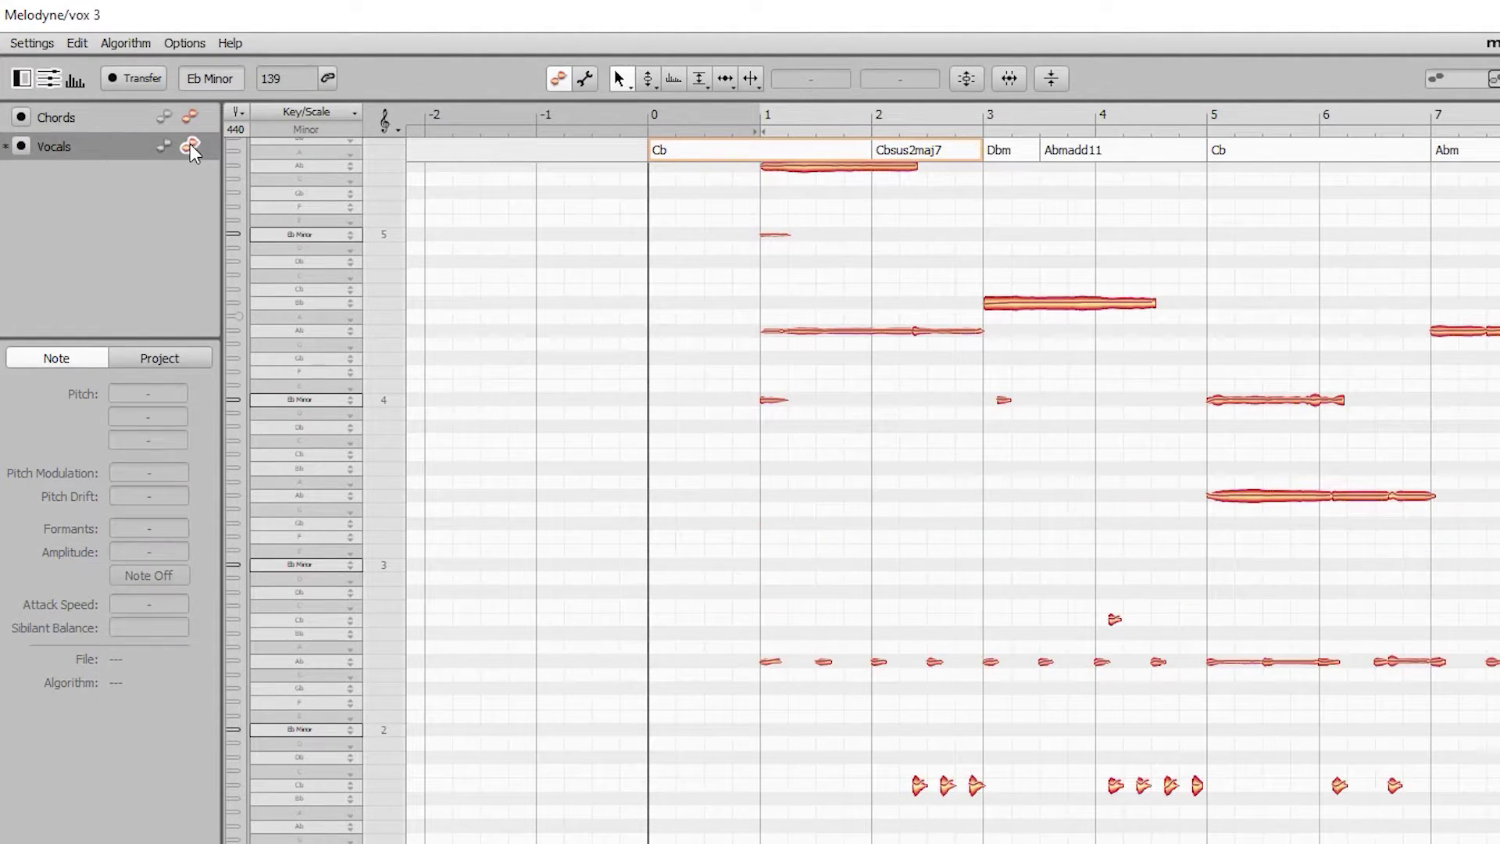
scroll(1442, 407, "up", 3)
scroll(1441, 407, "up", 1)
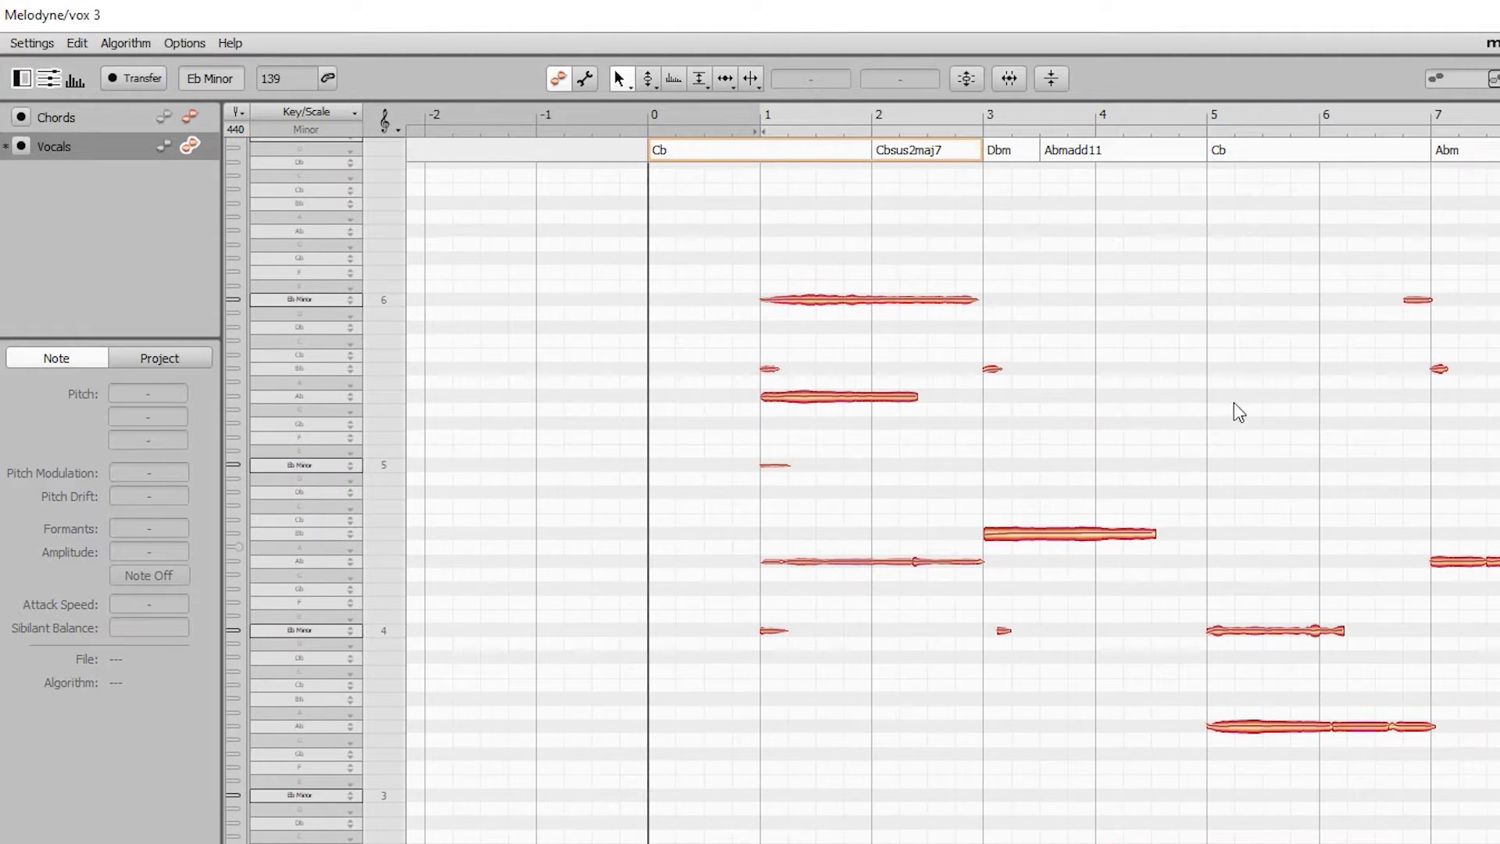
left_click_drag(923, 221, 847, 467)
right_click(922, 225)
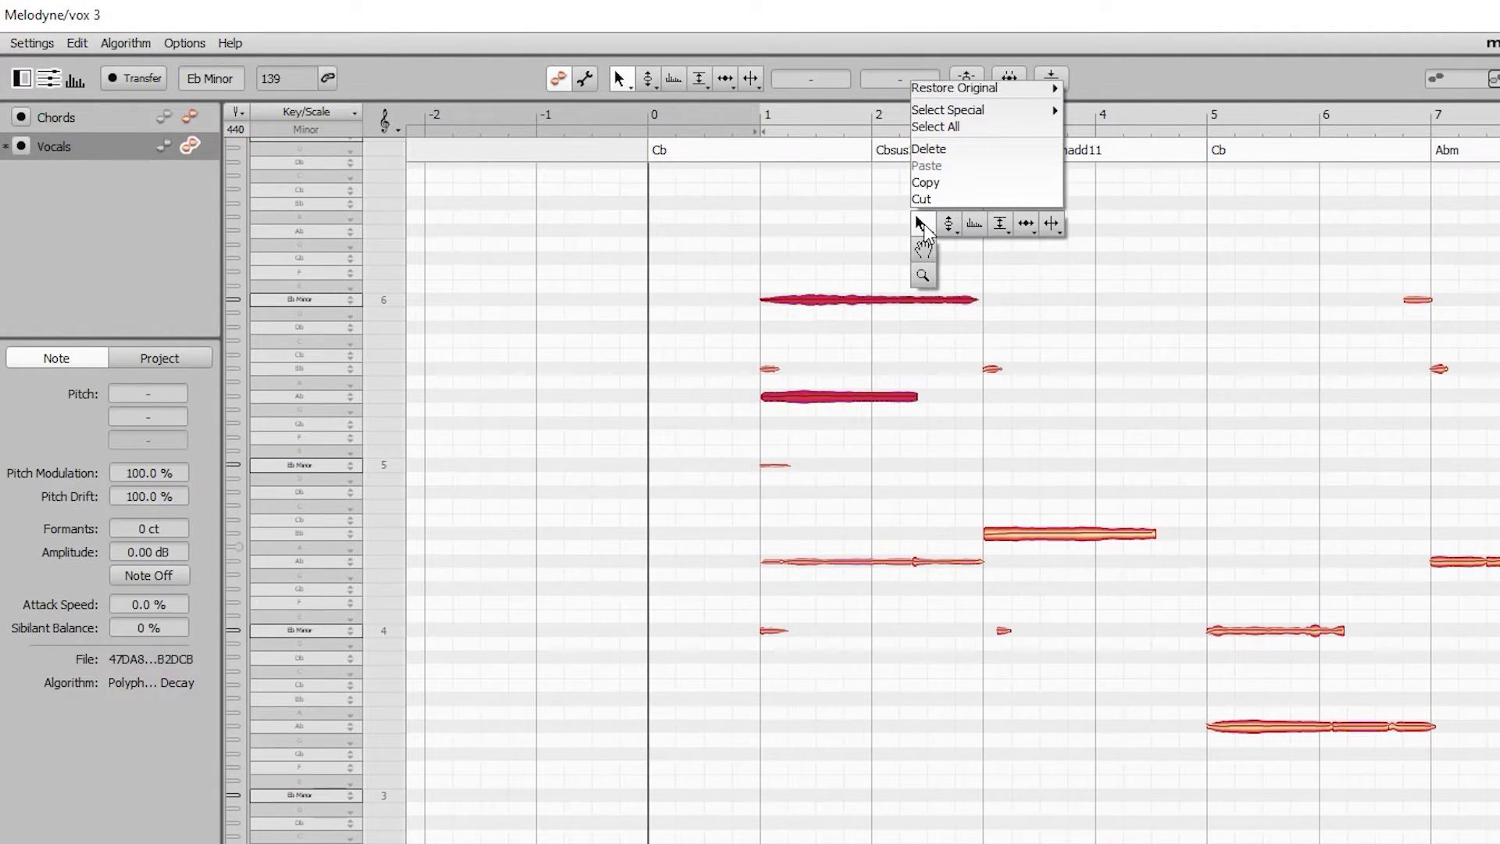
left_click(899, 150)
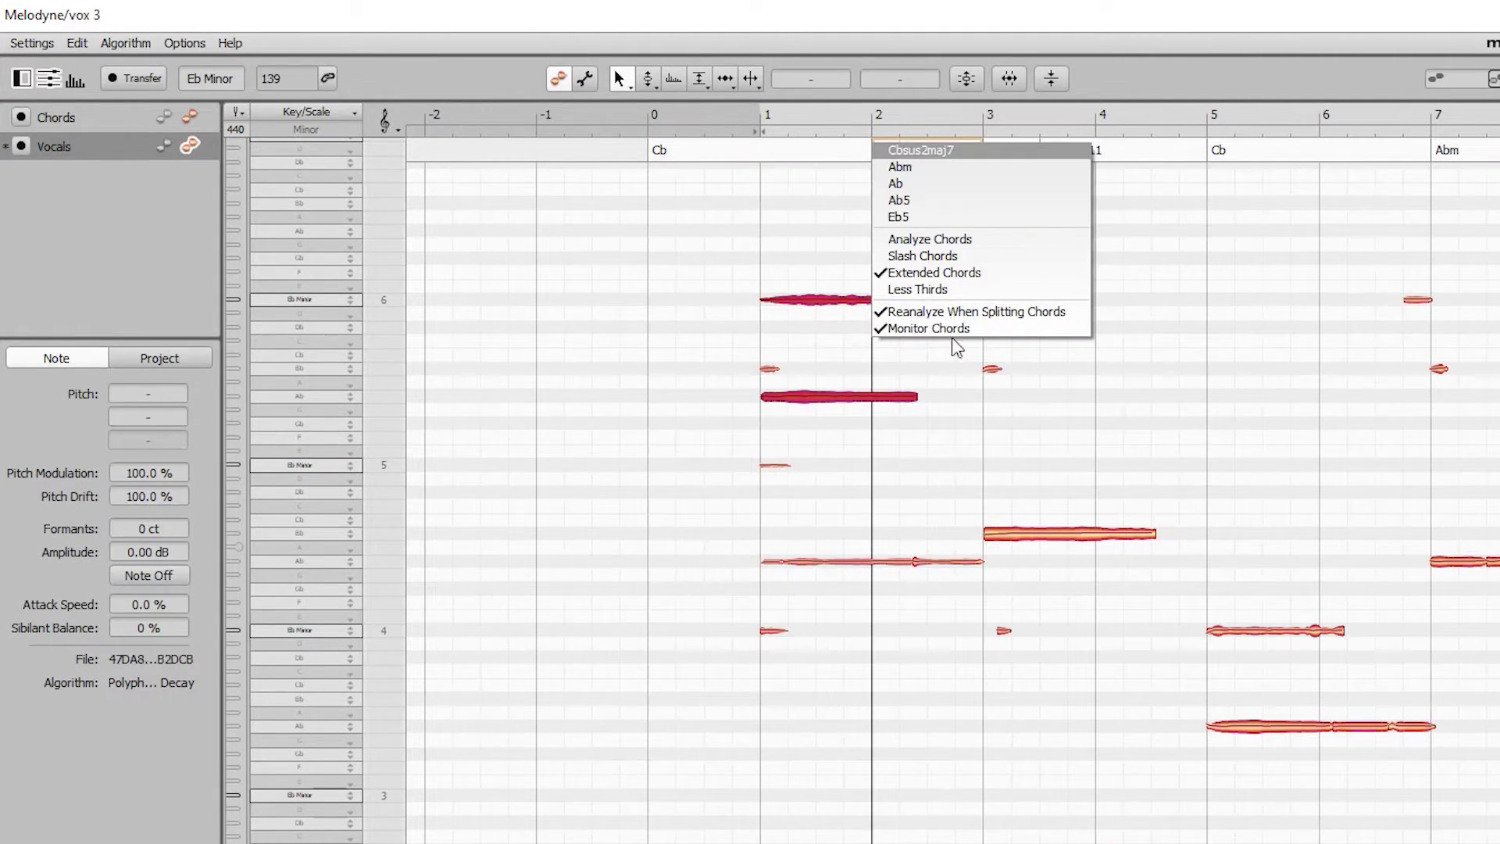
left_click(855, 133)
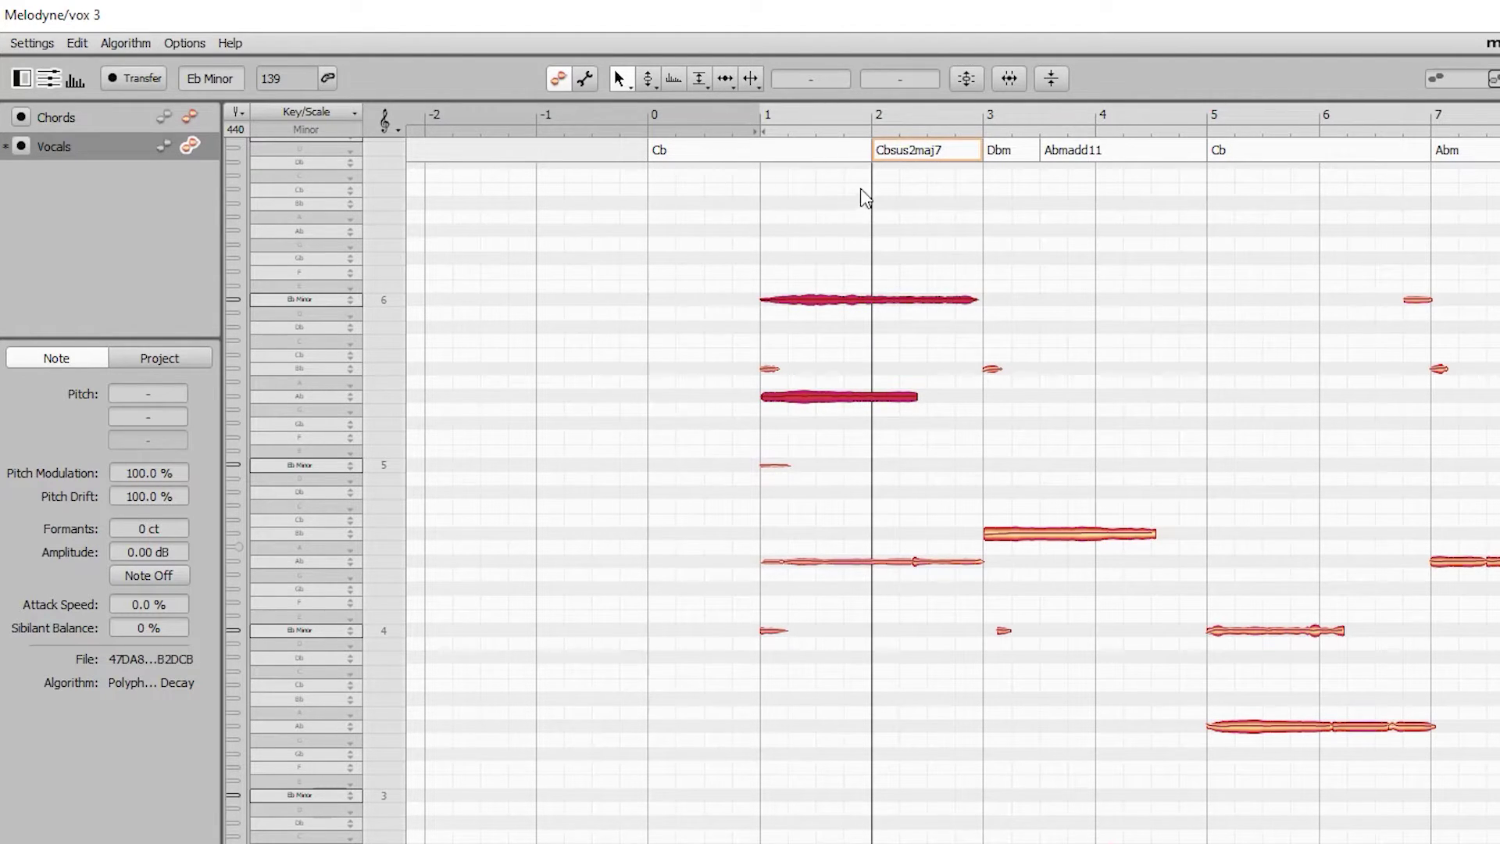
left_click_drag(898, 477, 977, 383)
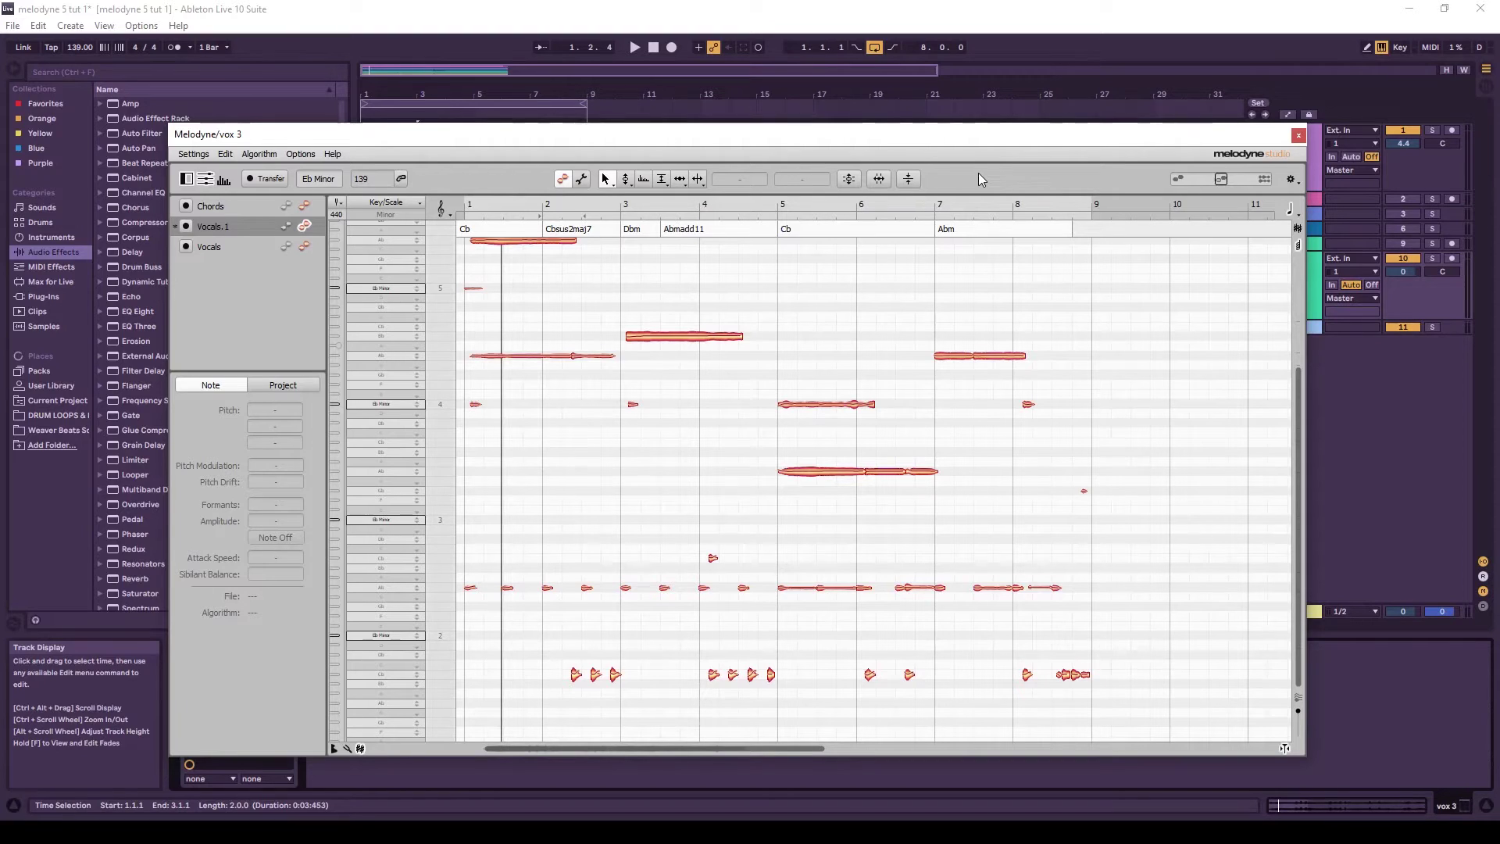
Step: Select the Bb 4 note at bar 3 and drag its Formants value down to -210 ct
scroll(728, 394, "up", 3)
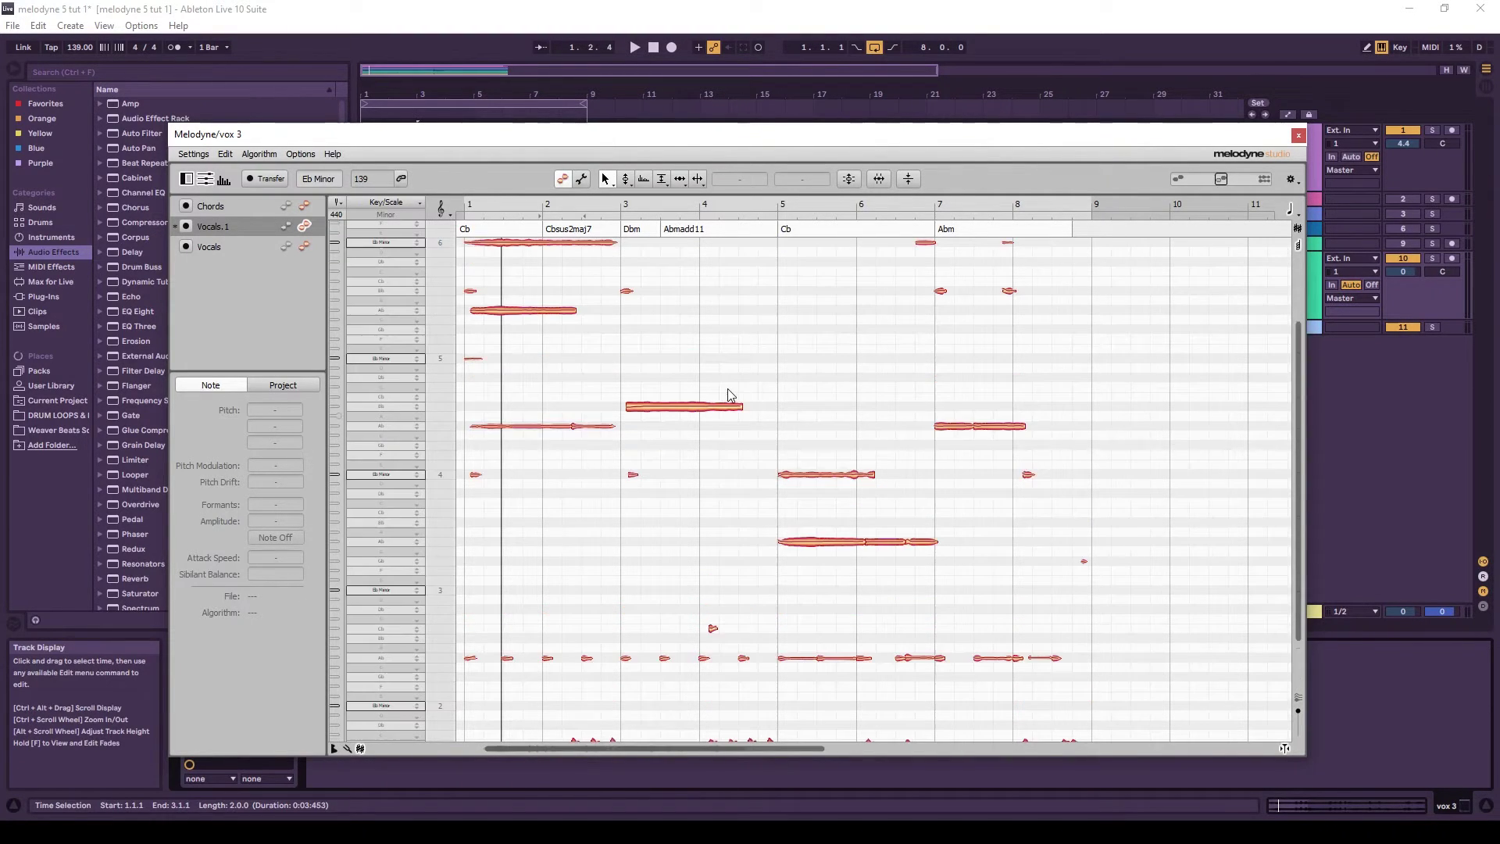
left_click(674, 407)
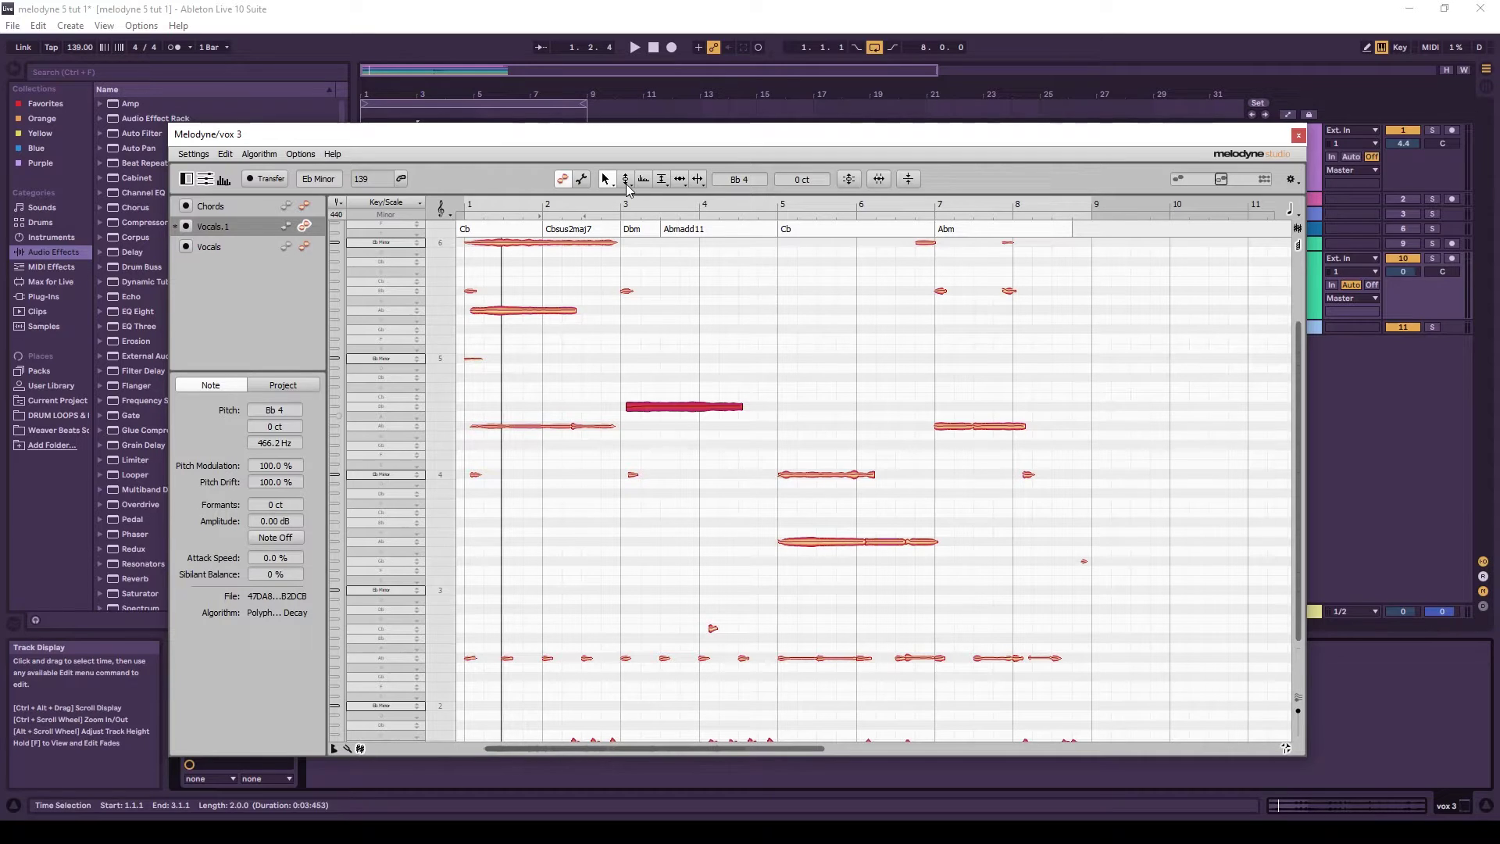
right_click(648, 403)
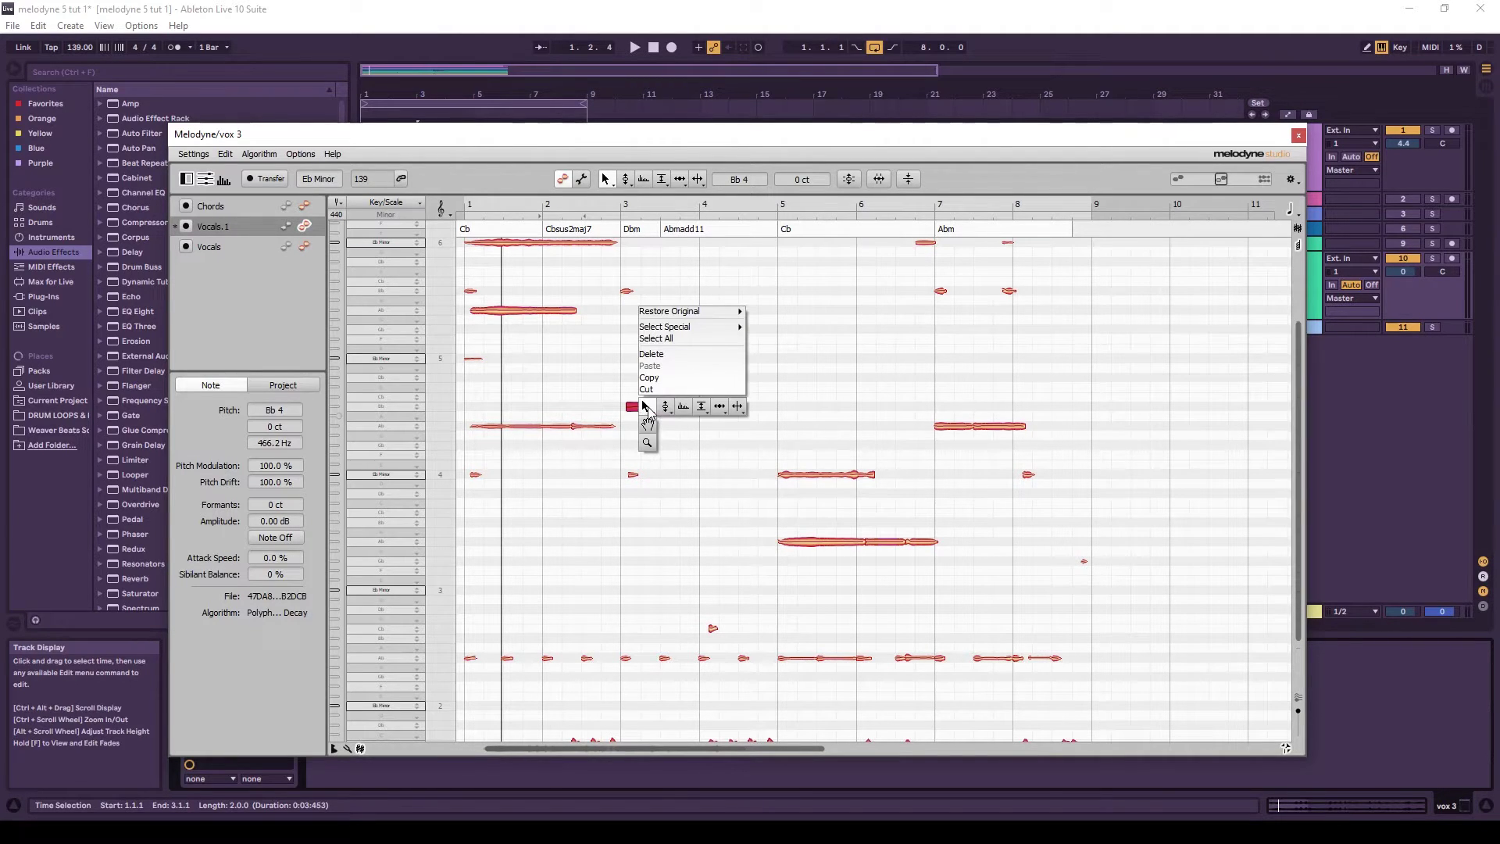
left_click_drag(275, 504, 281, 528)
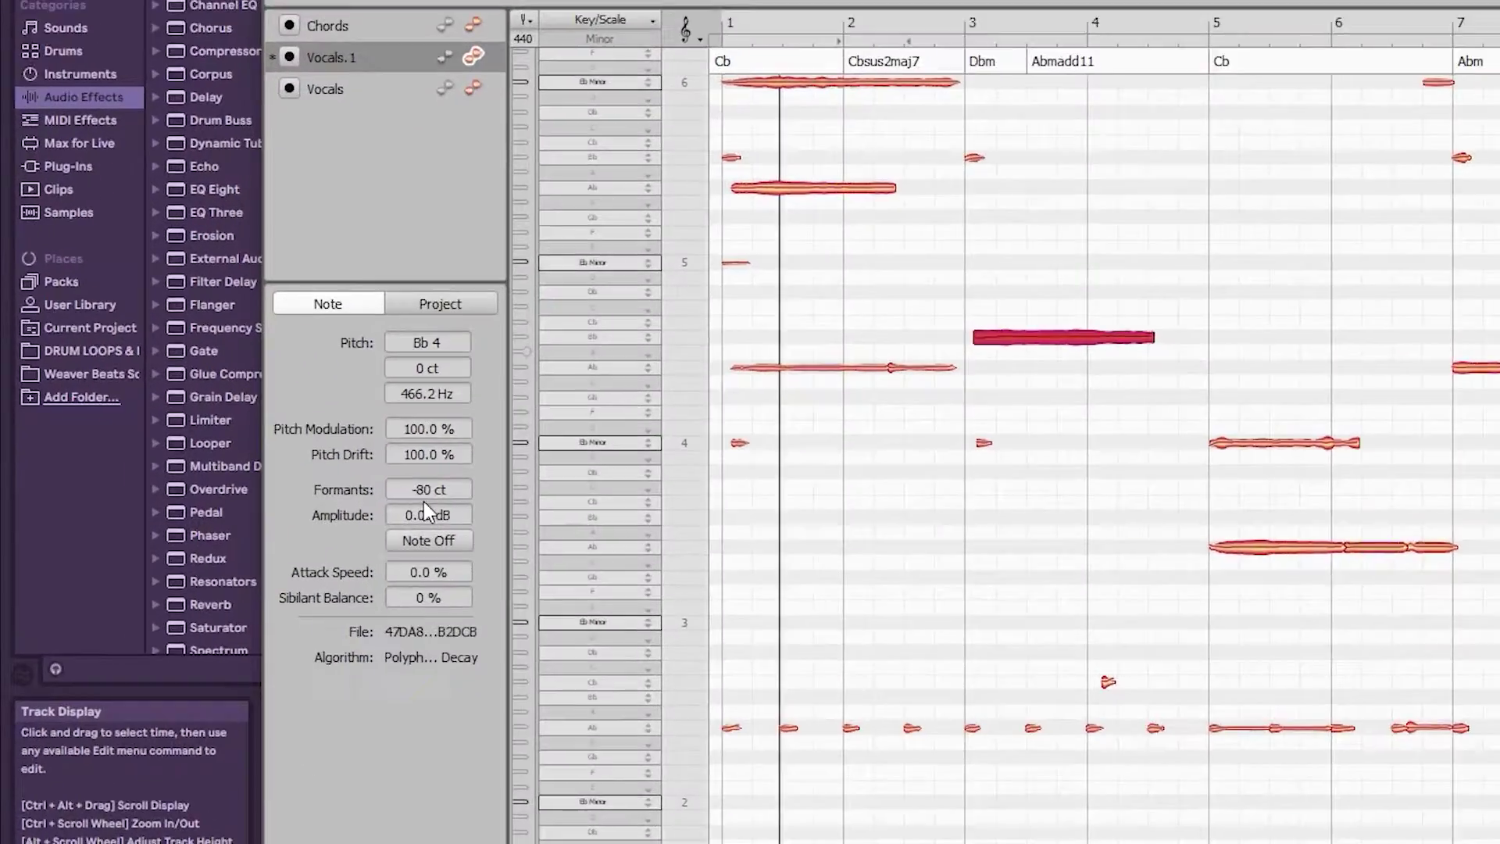
left_click_drag(852, 509, 859, 453)
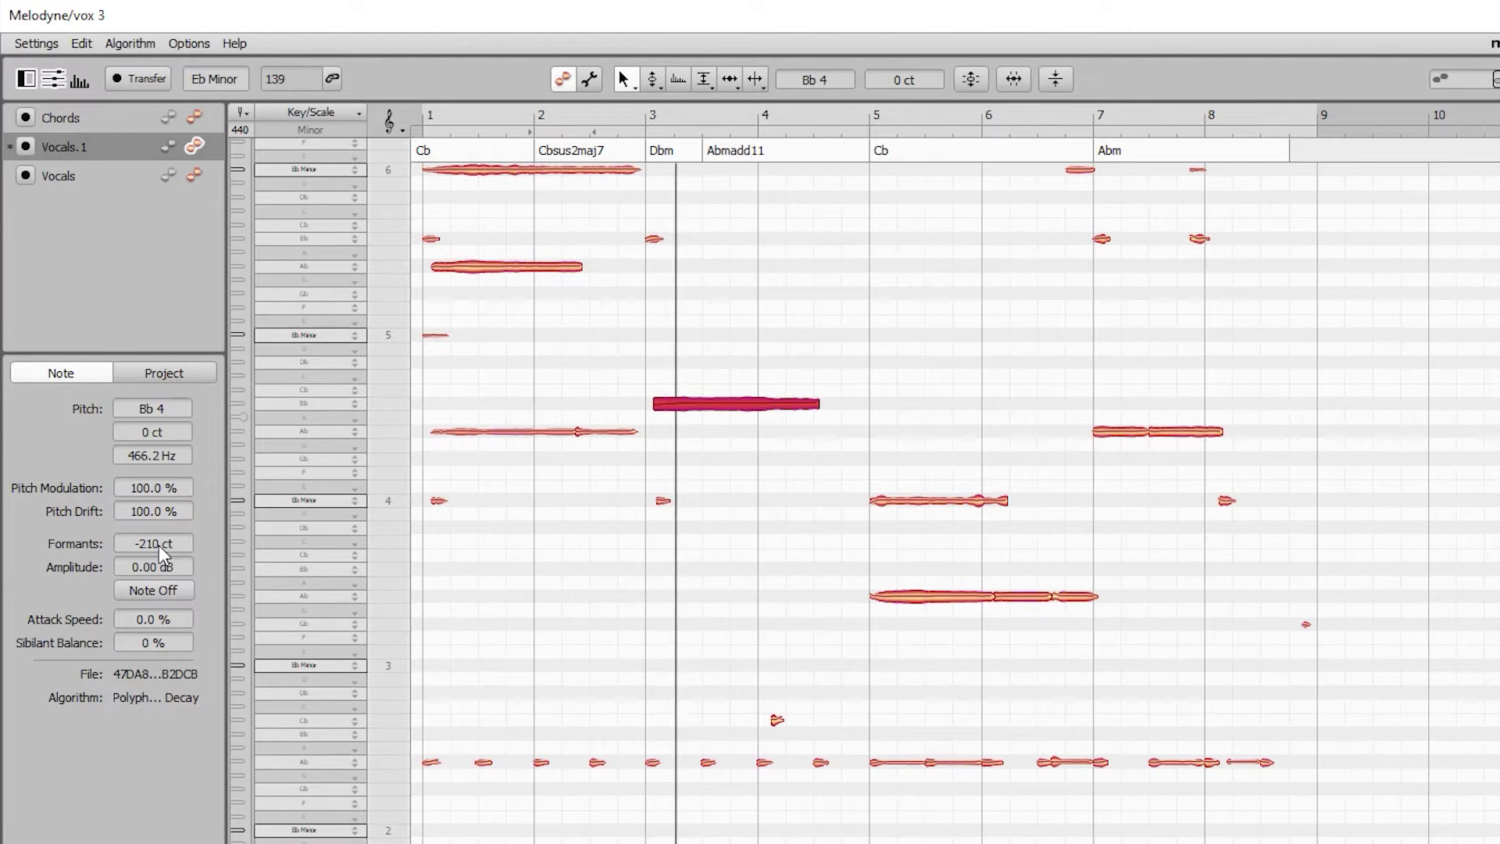
mouse_move(158, 546)
left_mouse_down()
mouse_move(129, 643)
mouse_move(157, 546)
left_mouse_up()
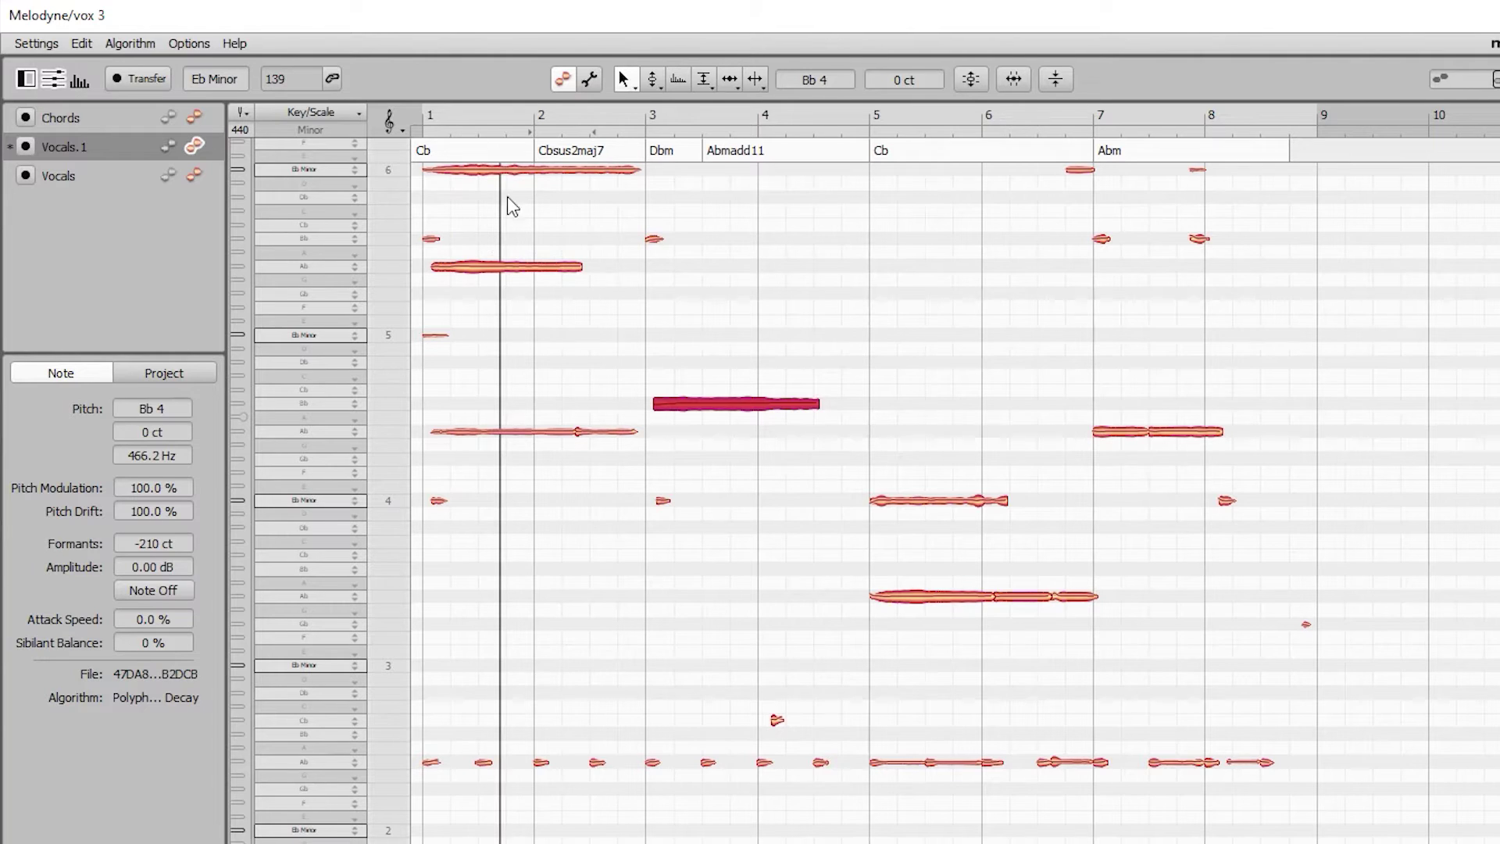
Step: Lower the bar-3 note from Bb 4 to Ab 4, then further to Eb 4
left_click_drag(713, 404, 717, 432)
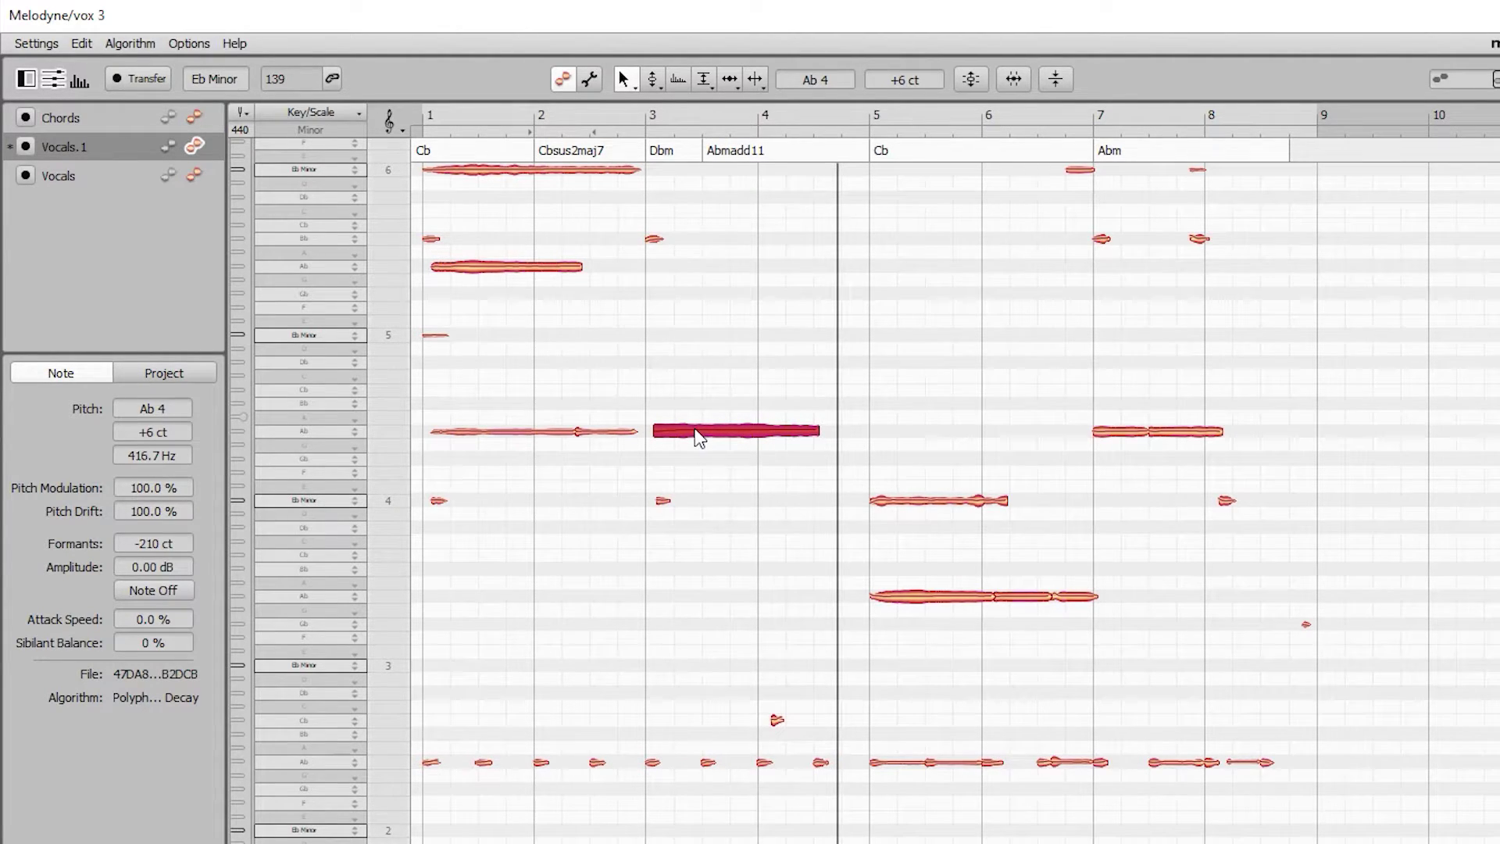
left_click_drag(698, 436, 733, 496)
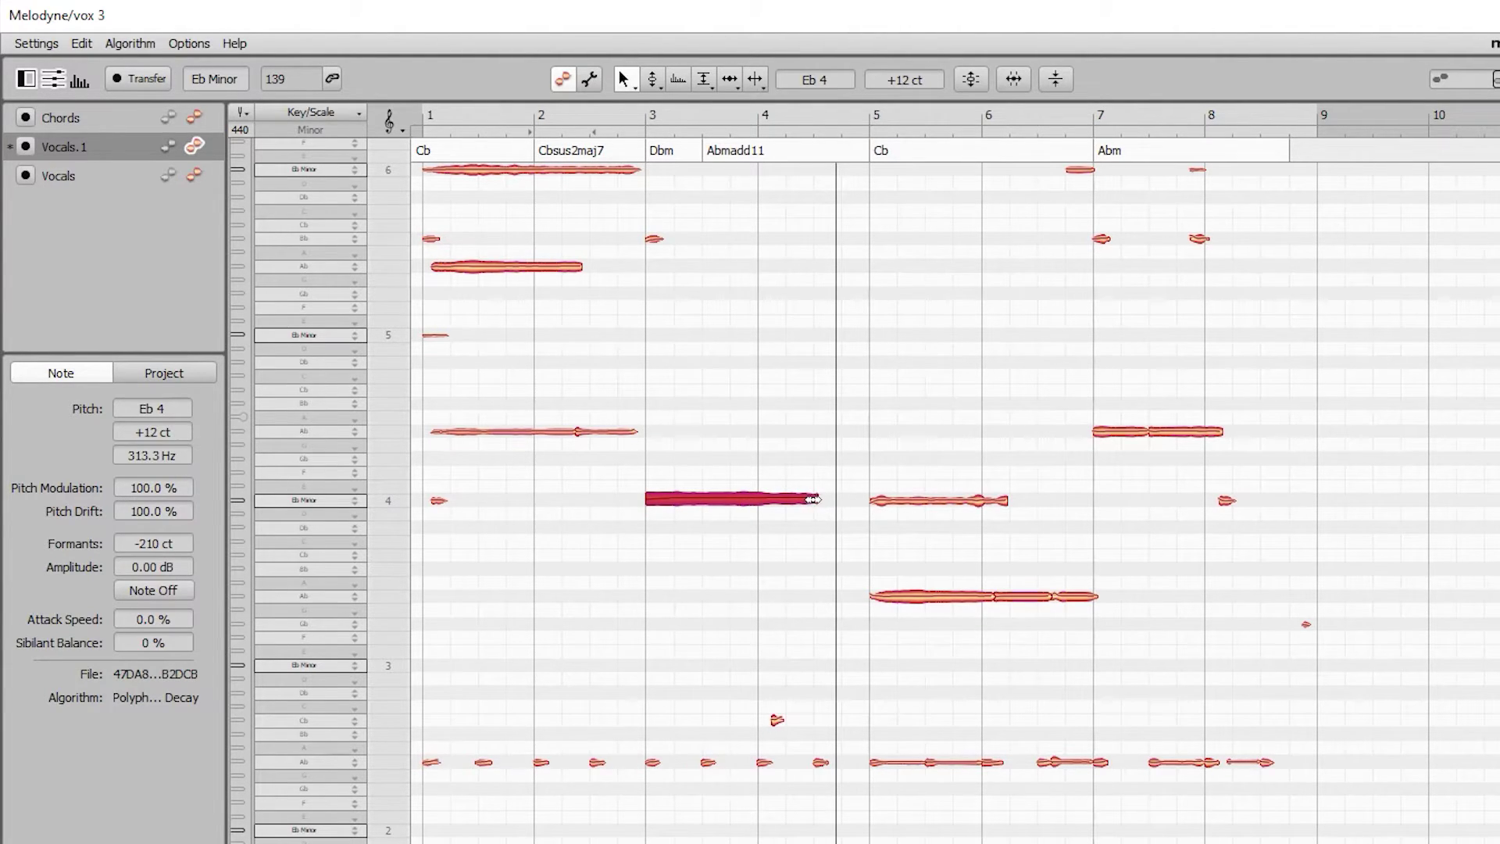
left_click_drag(820, 499, 838, 503)
left_click_drag(838, 503, 866, 512)
left_click(630, 419)
left_click(631, 431)
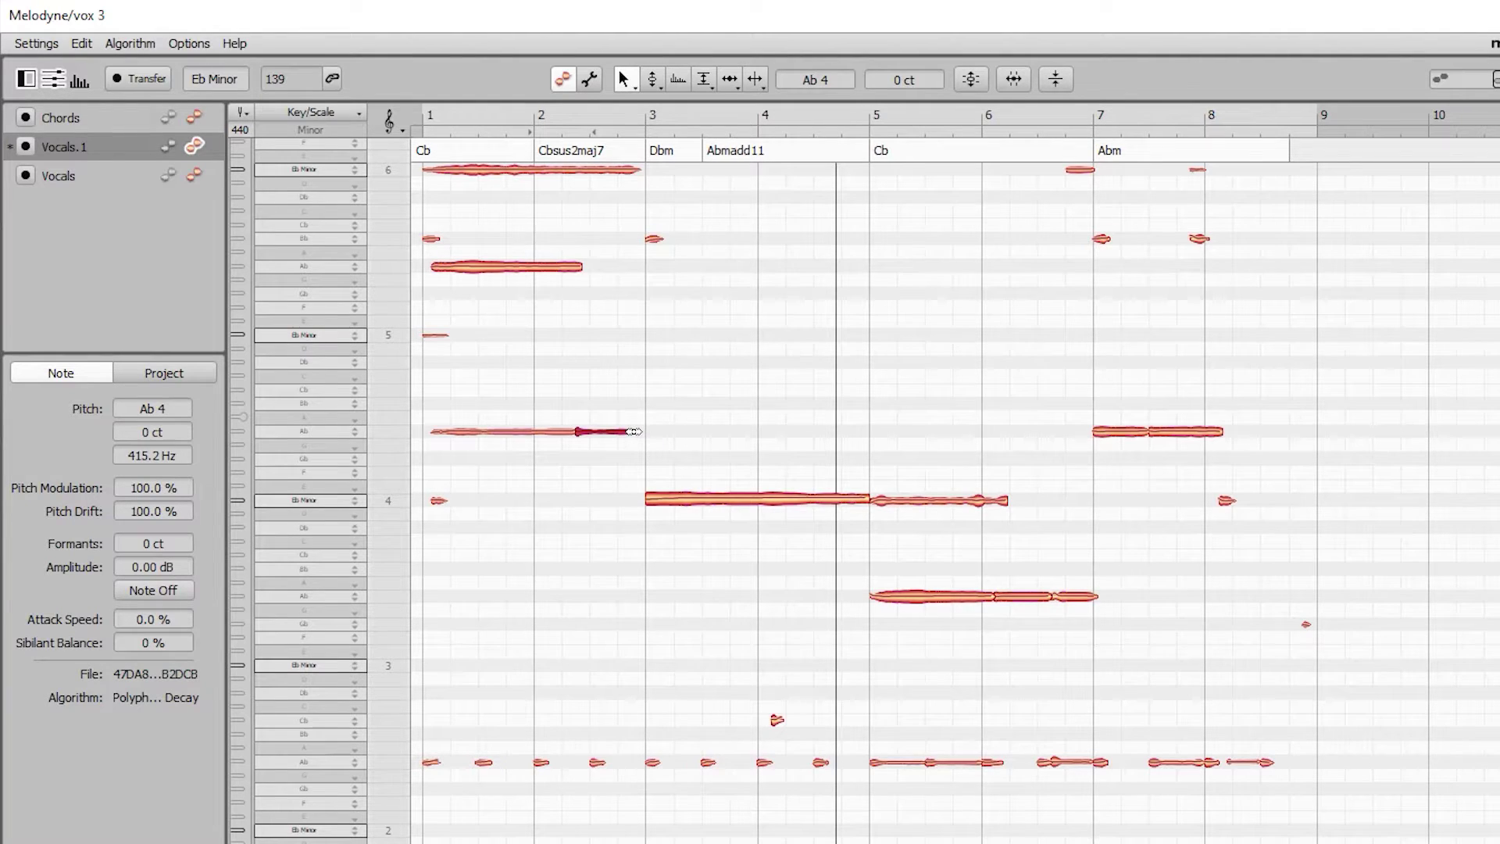
left_click_drag(634, 431, 647, 433)
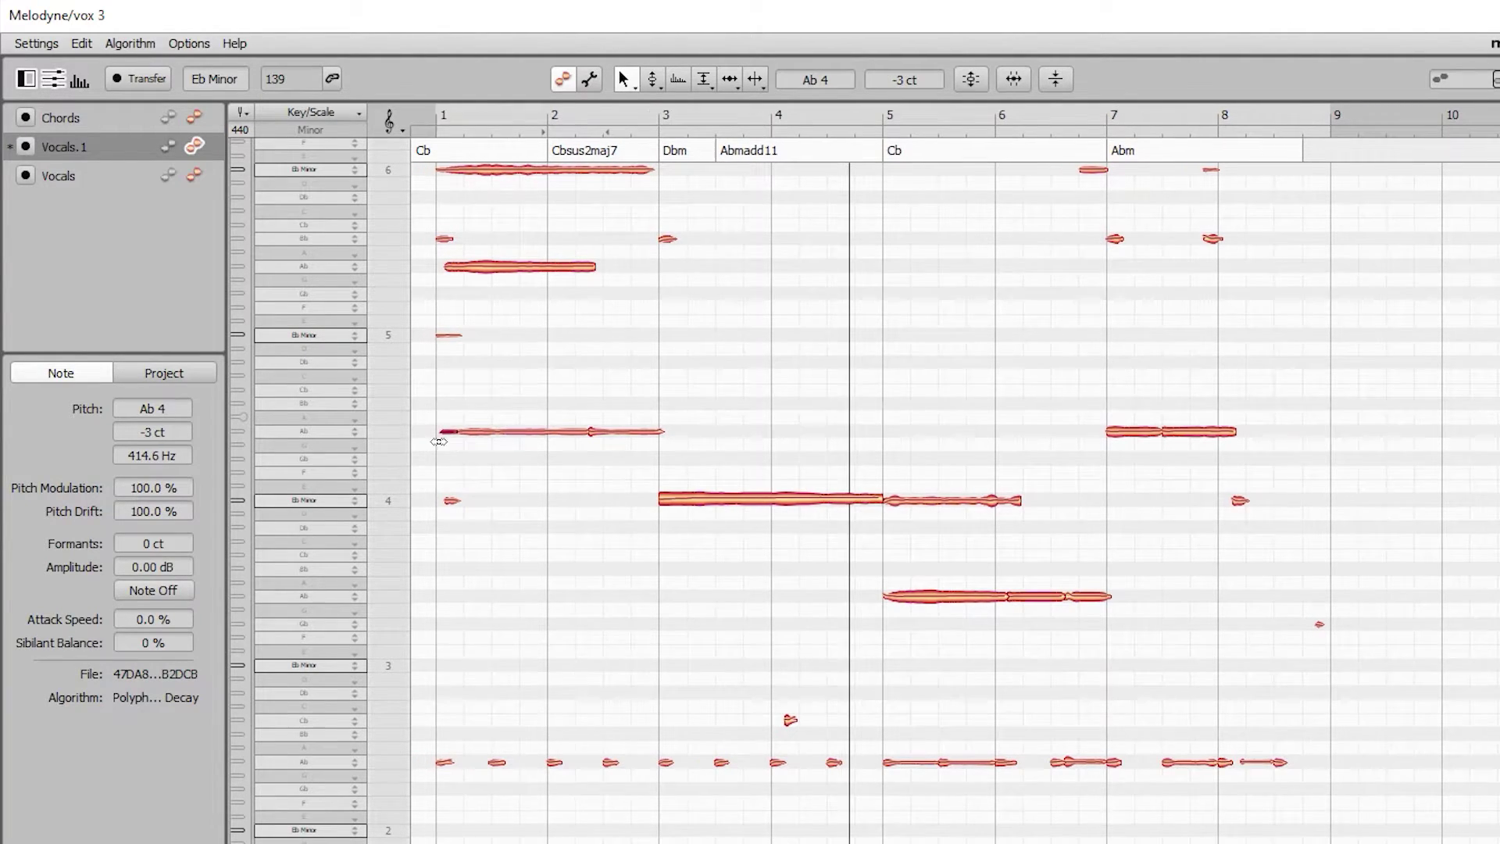
scroll(484, 438, "left", 2)
left_click(594, 268)
scroll(594, 291, "up", 1)
left_click(762, 564)
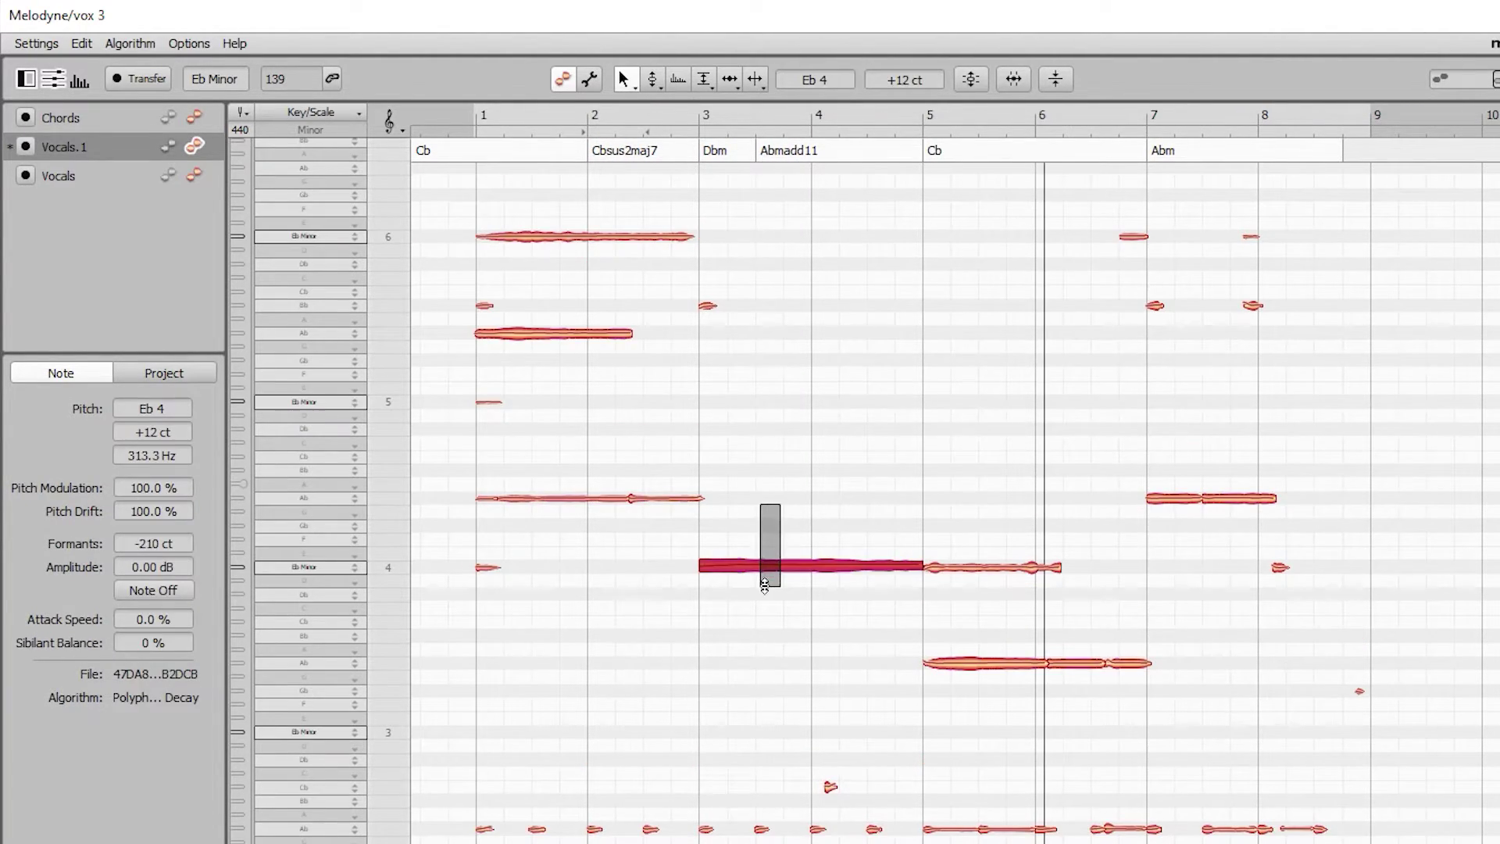
left_click(750, 534)
right_click(750, 559)
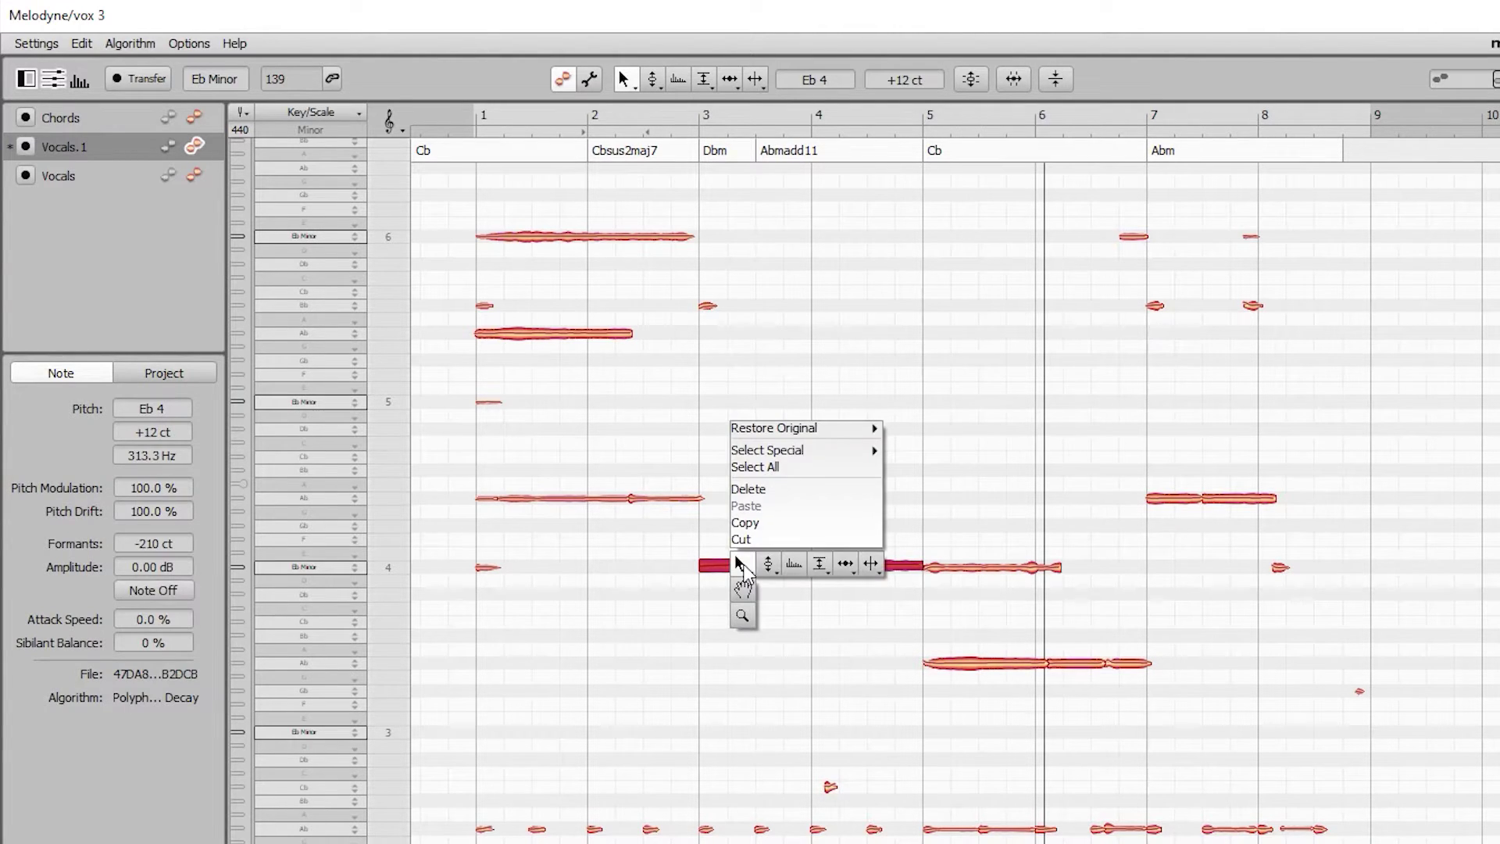
left_click(735, 555)
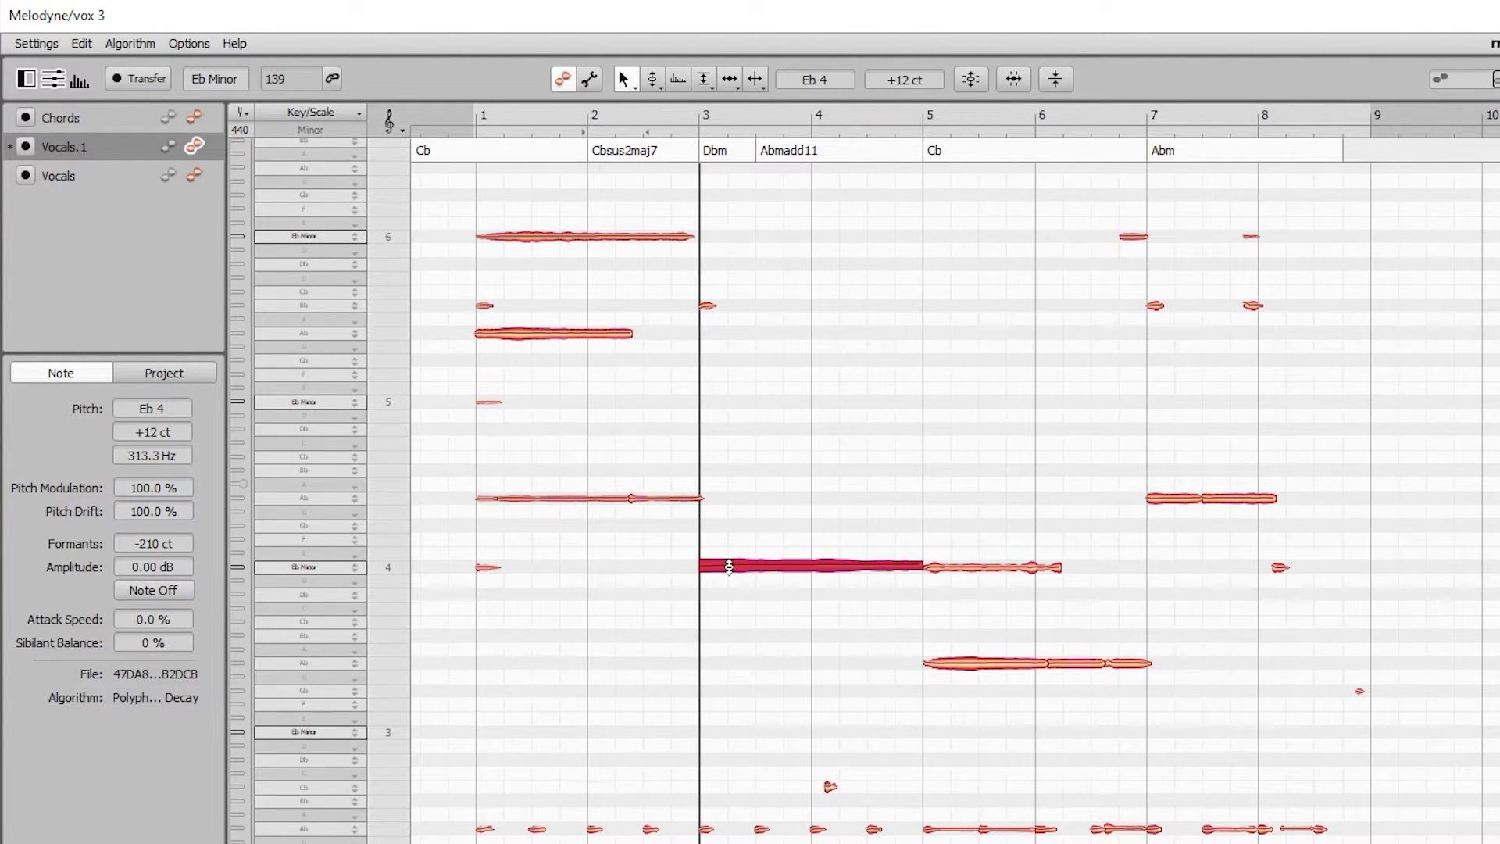
left_click(732, 545)
left_click(749, 559)
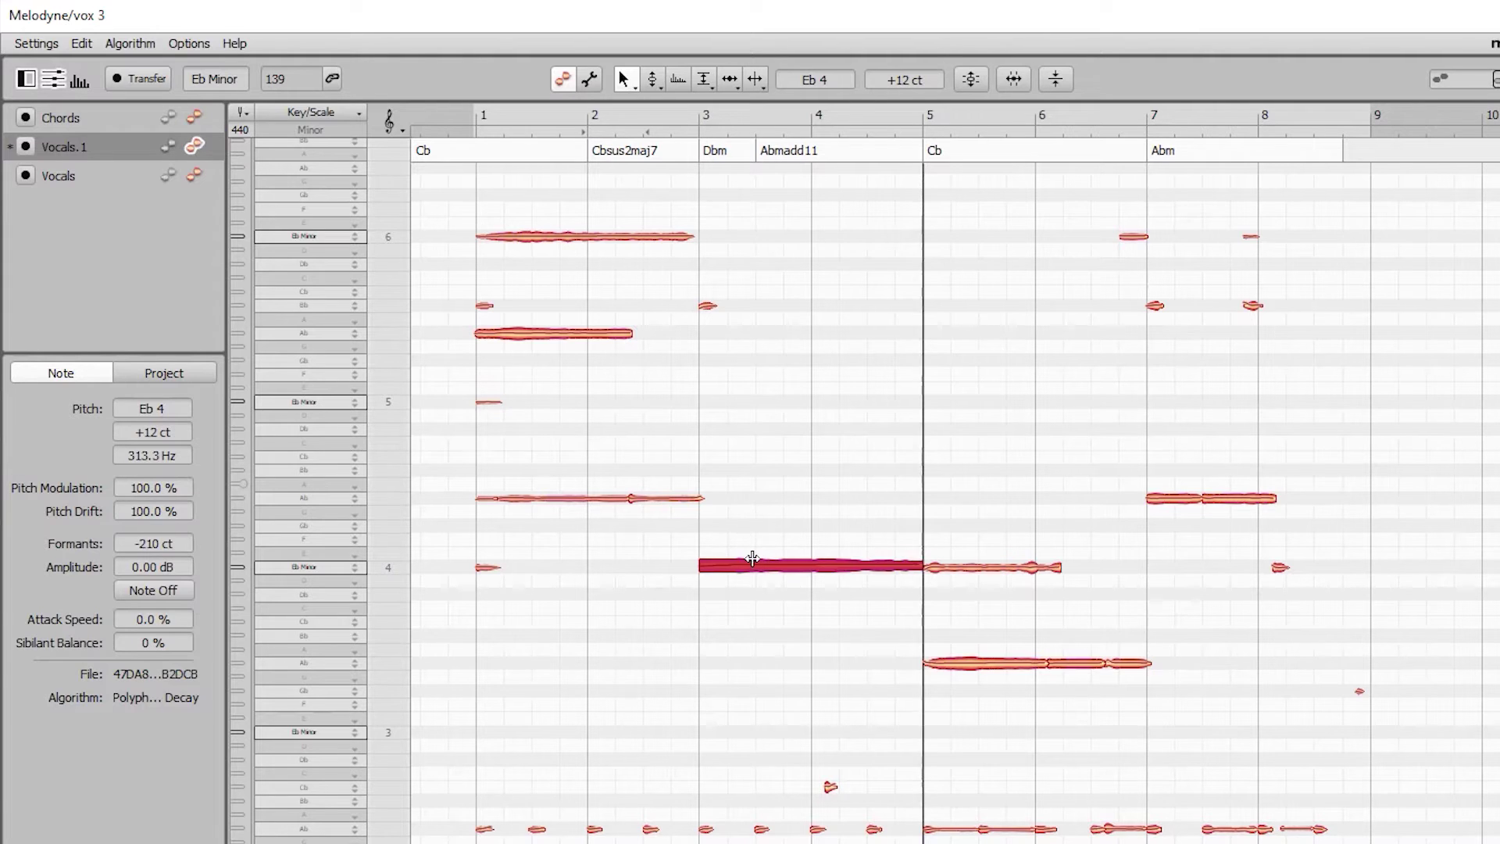
left_click_drag(749, 568, 771, 530)
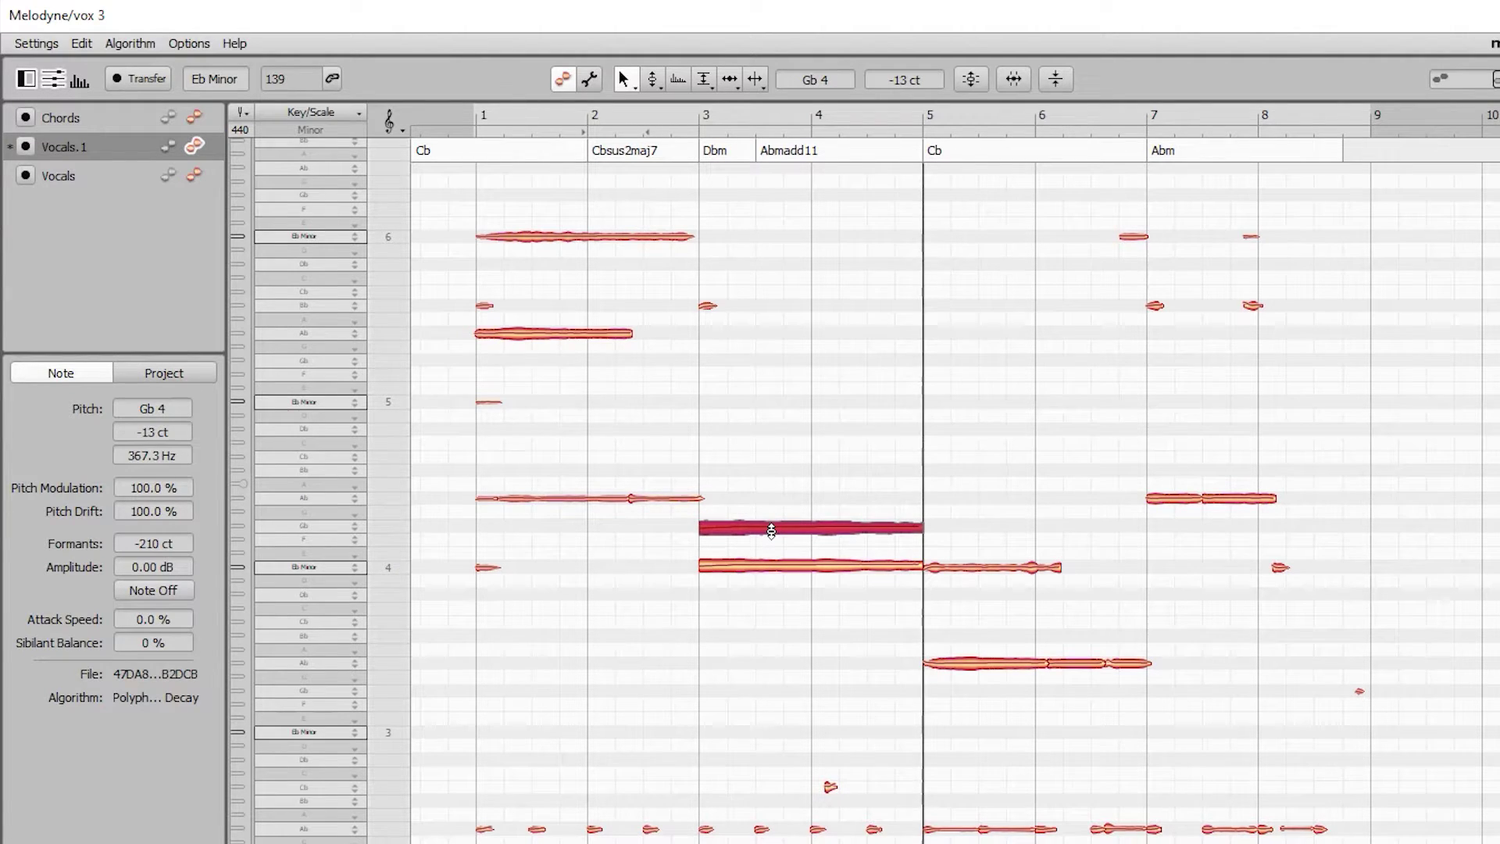
key("space")
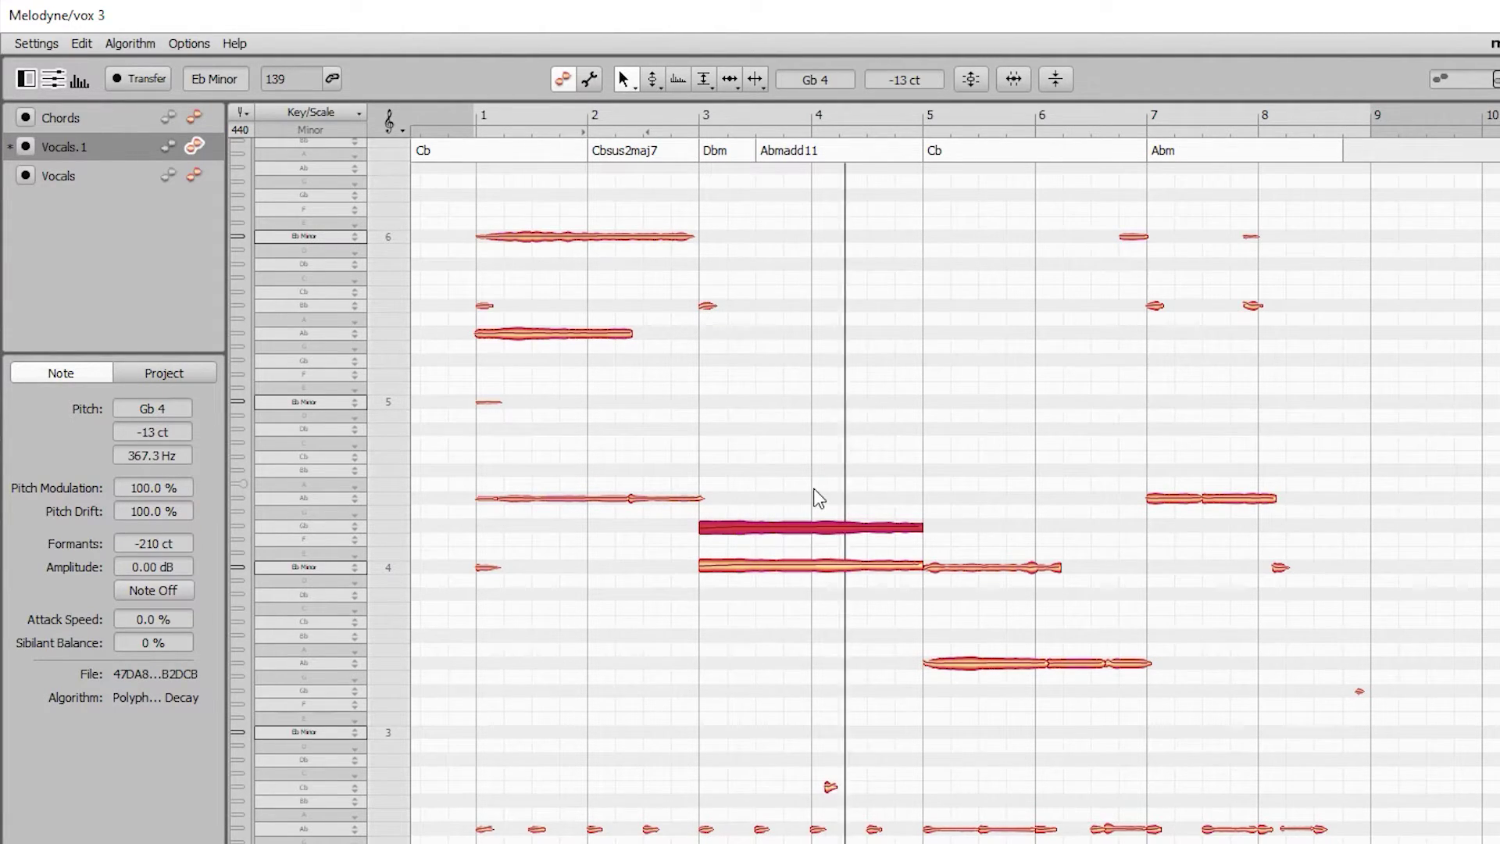
key("F2")
left_click(668, 499)
left_click(658, 698)
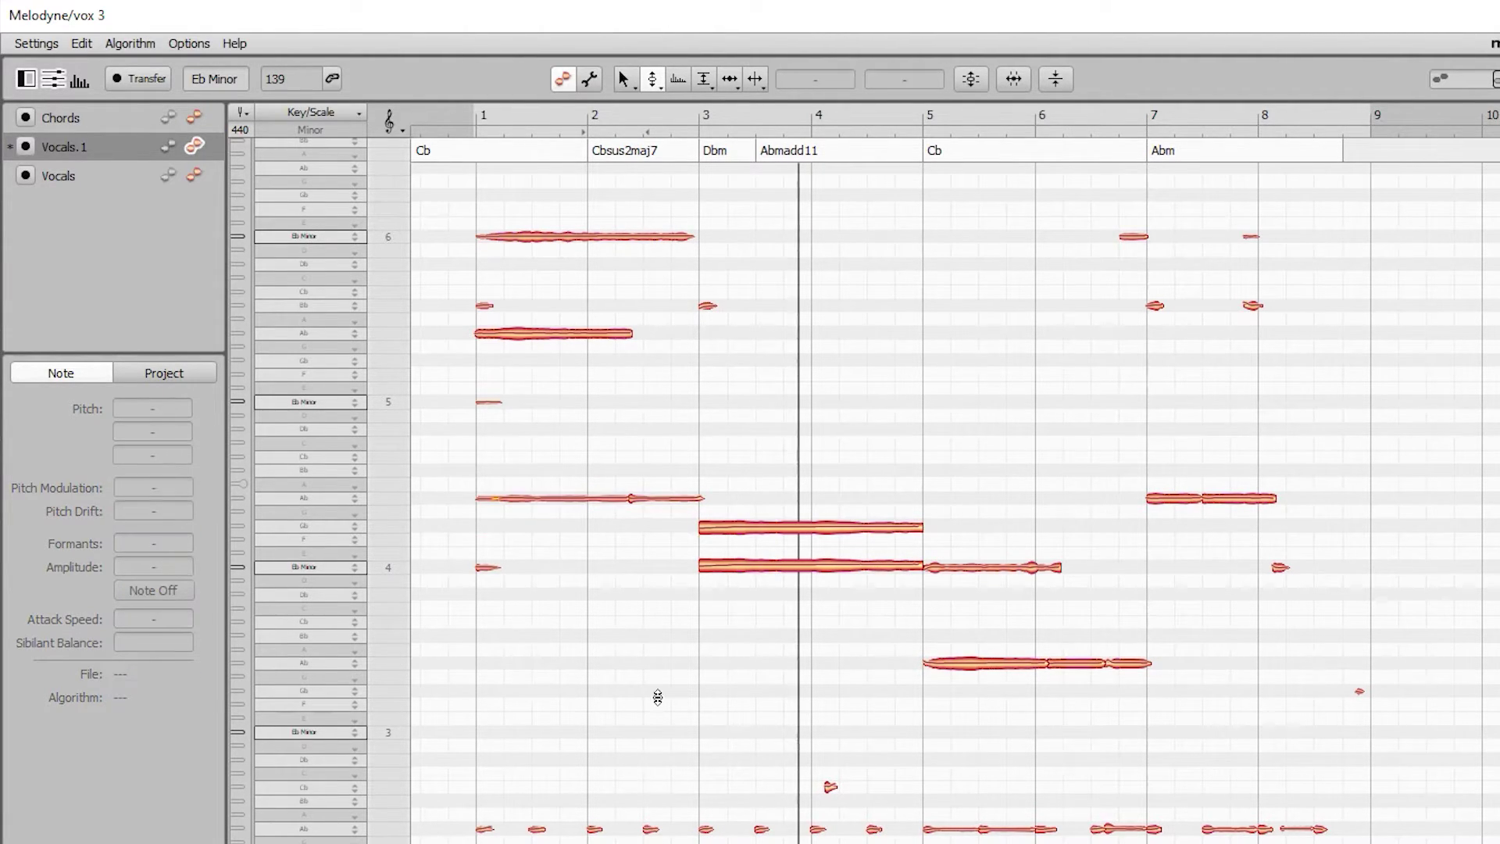
key("Delete")
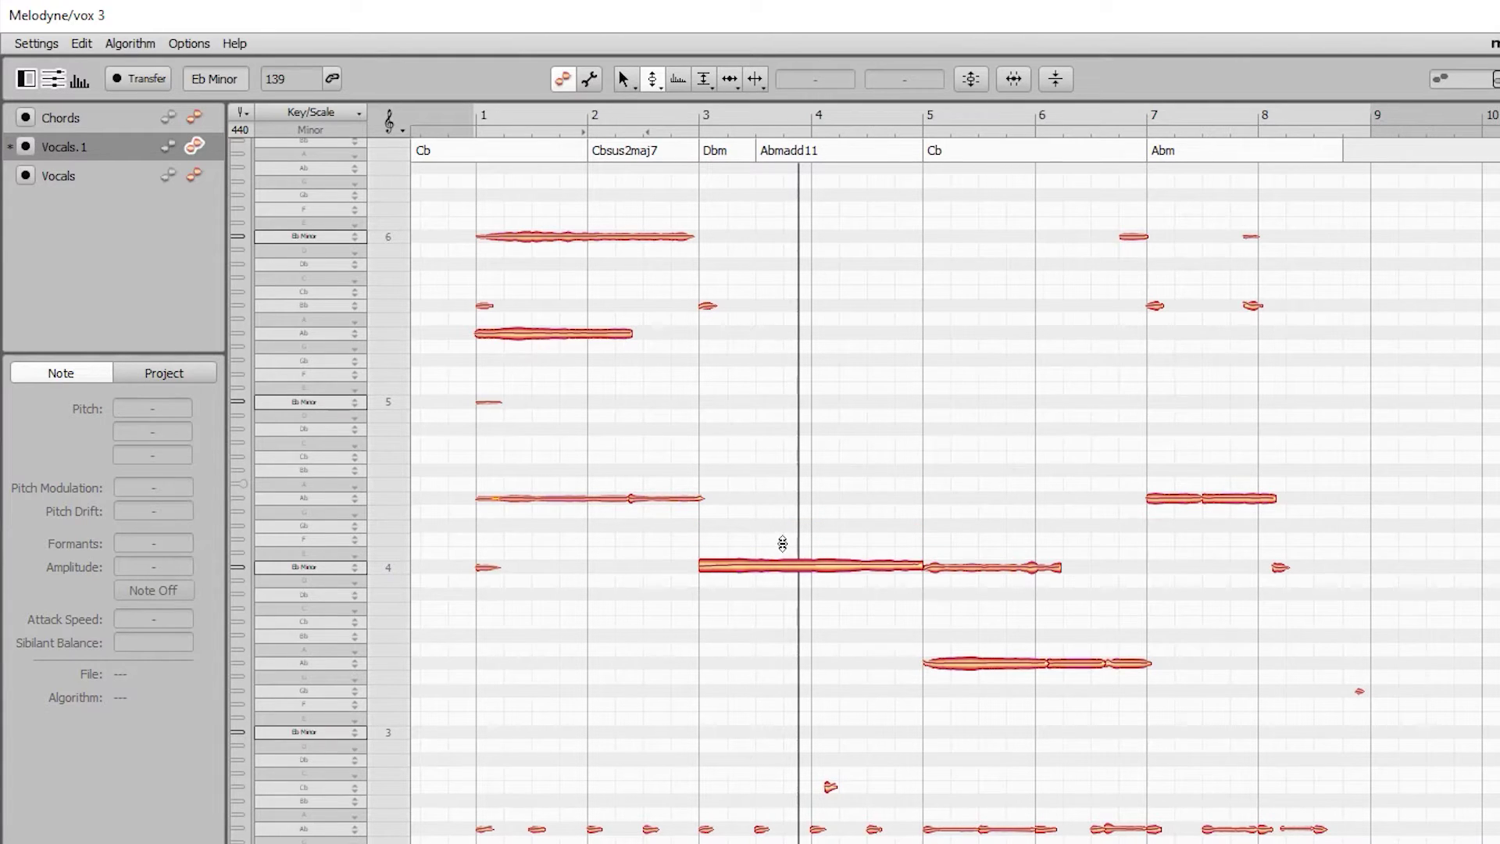
Step: Quantize all vocal notes to a 1/8 groove at 100% intensity, including manually edited notes
key("ctrl+a")
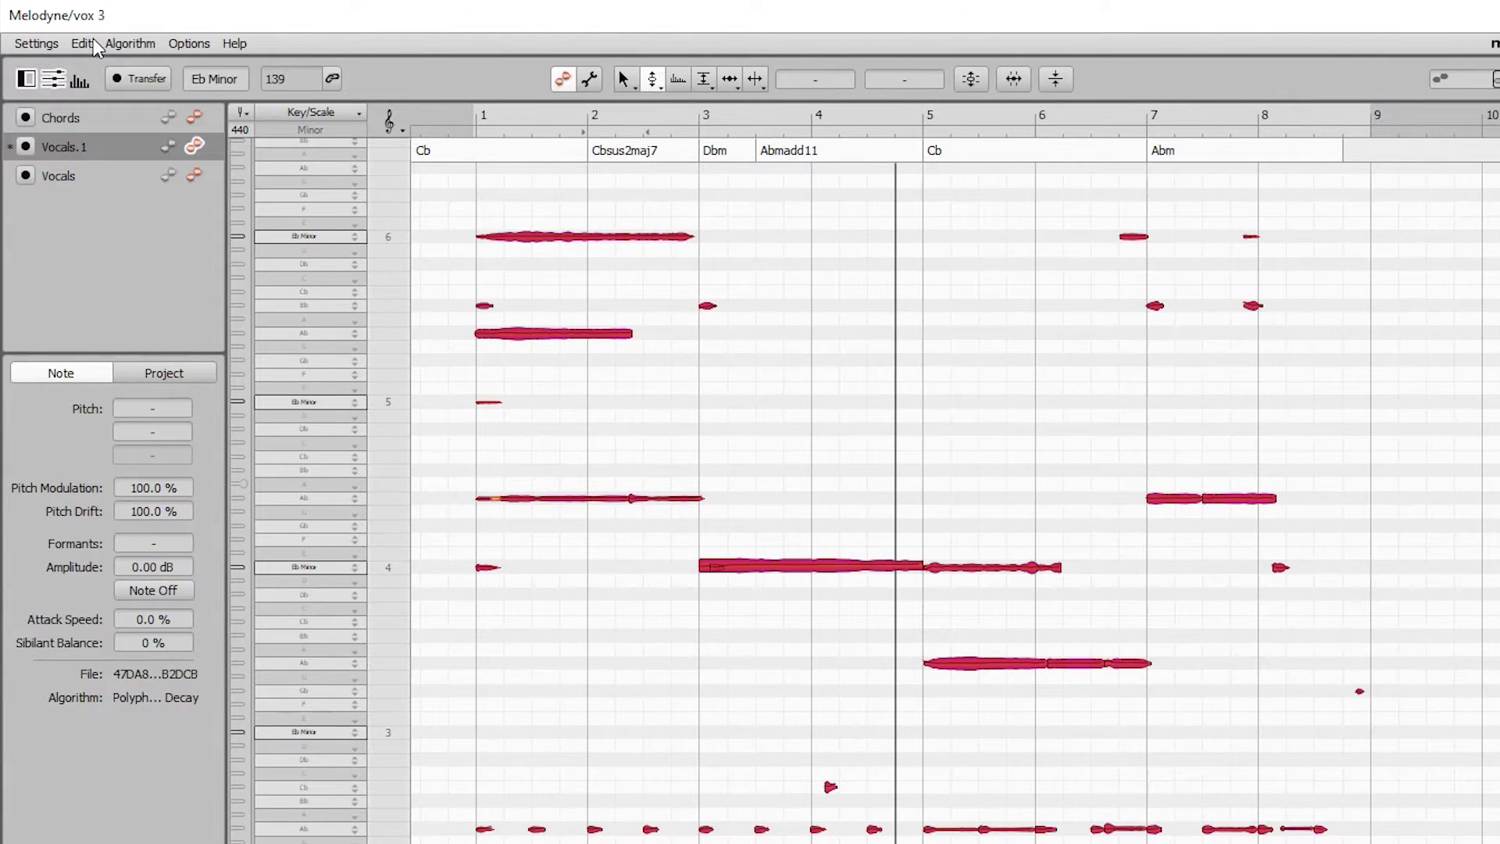
left_click(95, 46)
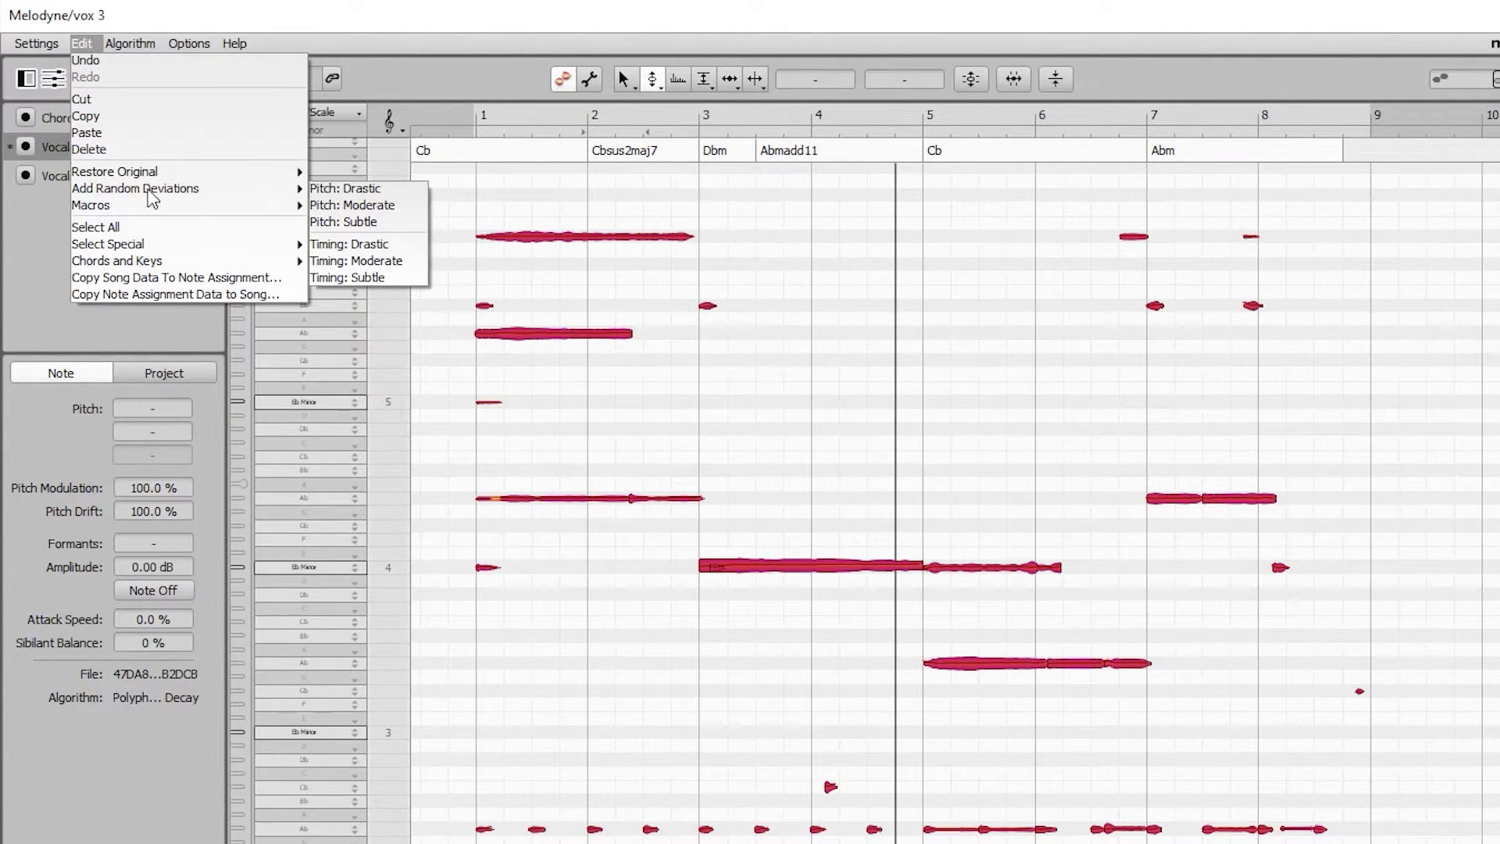
left_click(1012, 81)
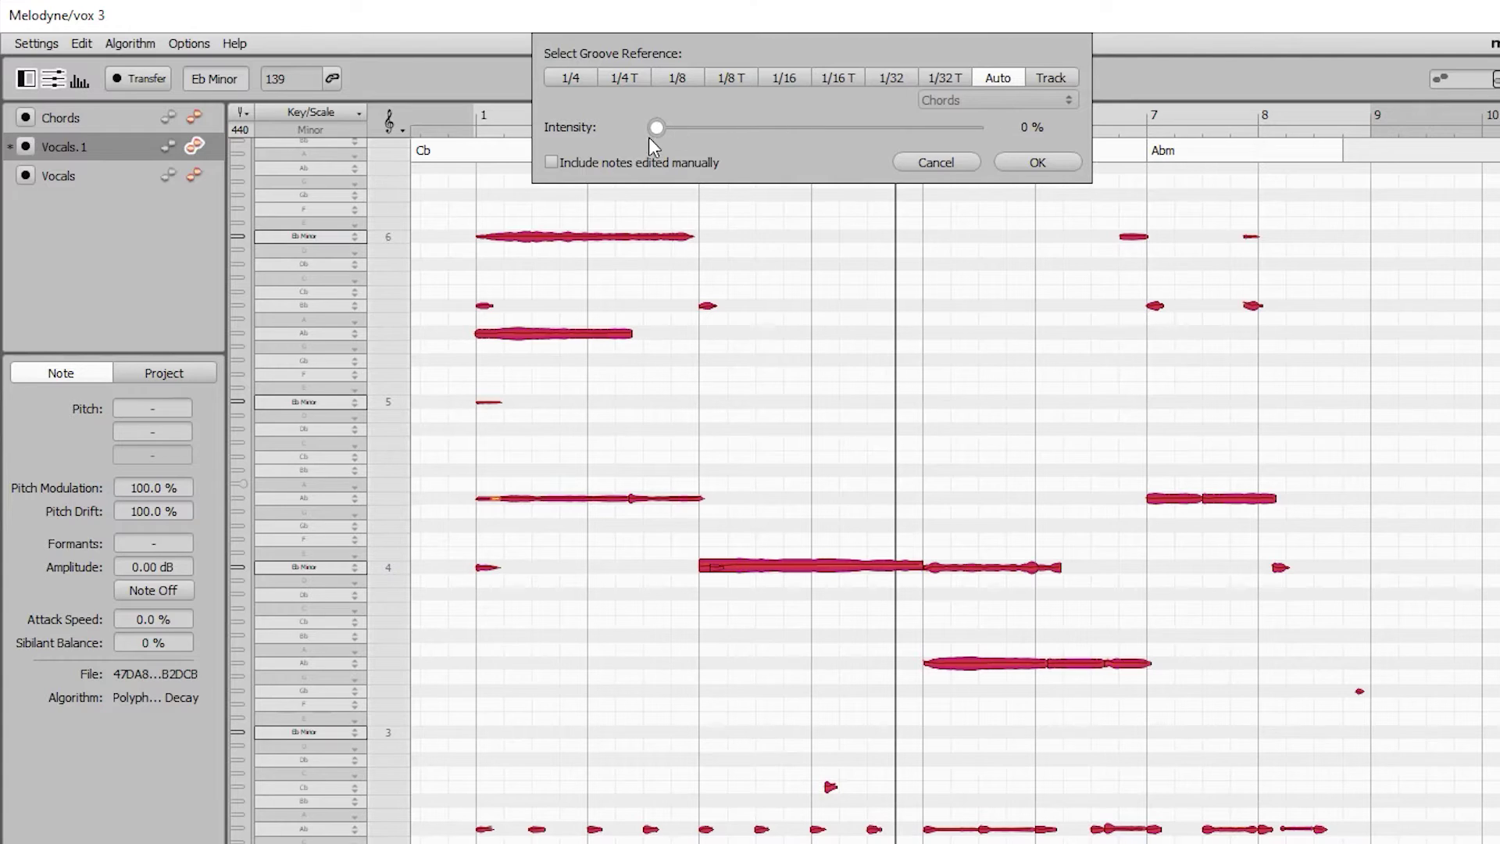
left_click(690, 80)
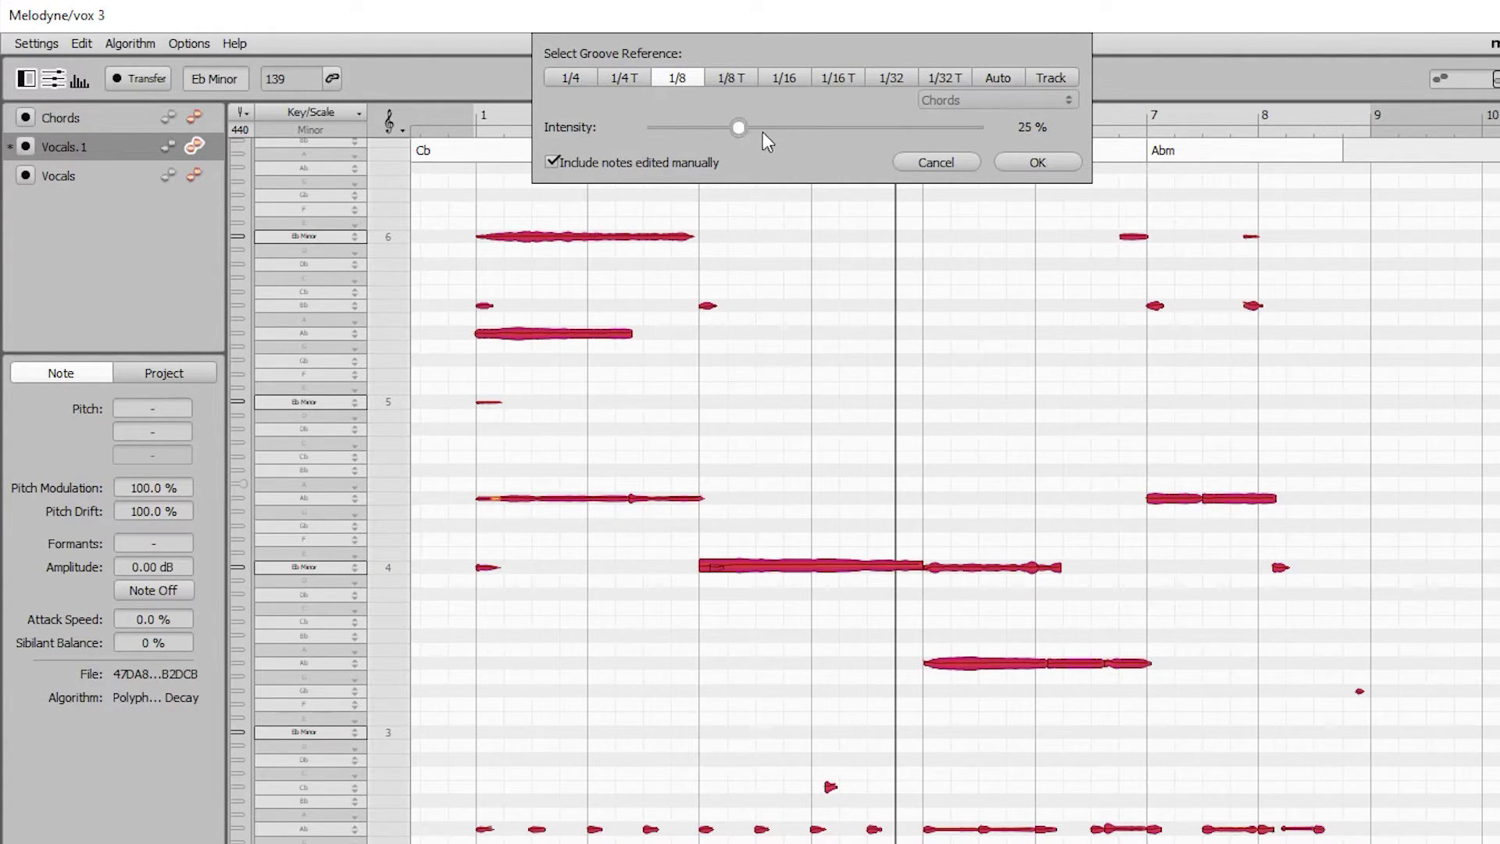
left_click_drag(763, 133, 1374, 192)
left_click(1038, 164)
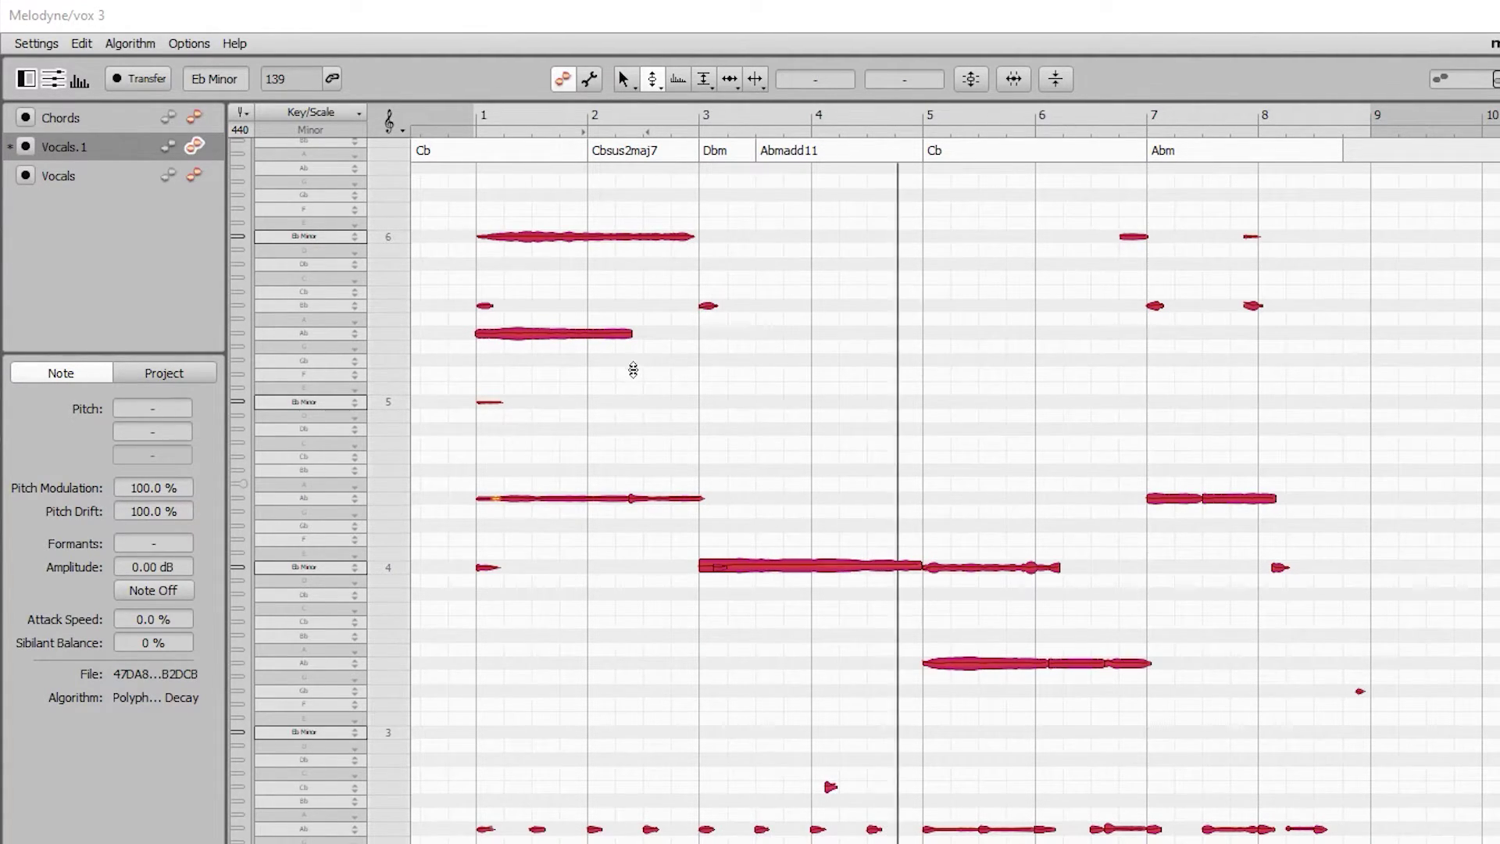
Step: Dismiss the Pitch macro without applying it and select every vocal note
left_click(971, 78)
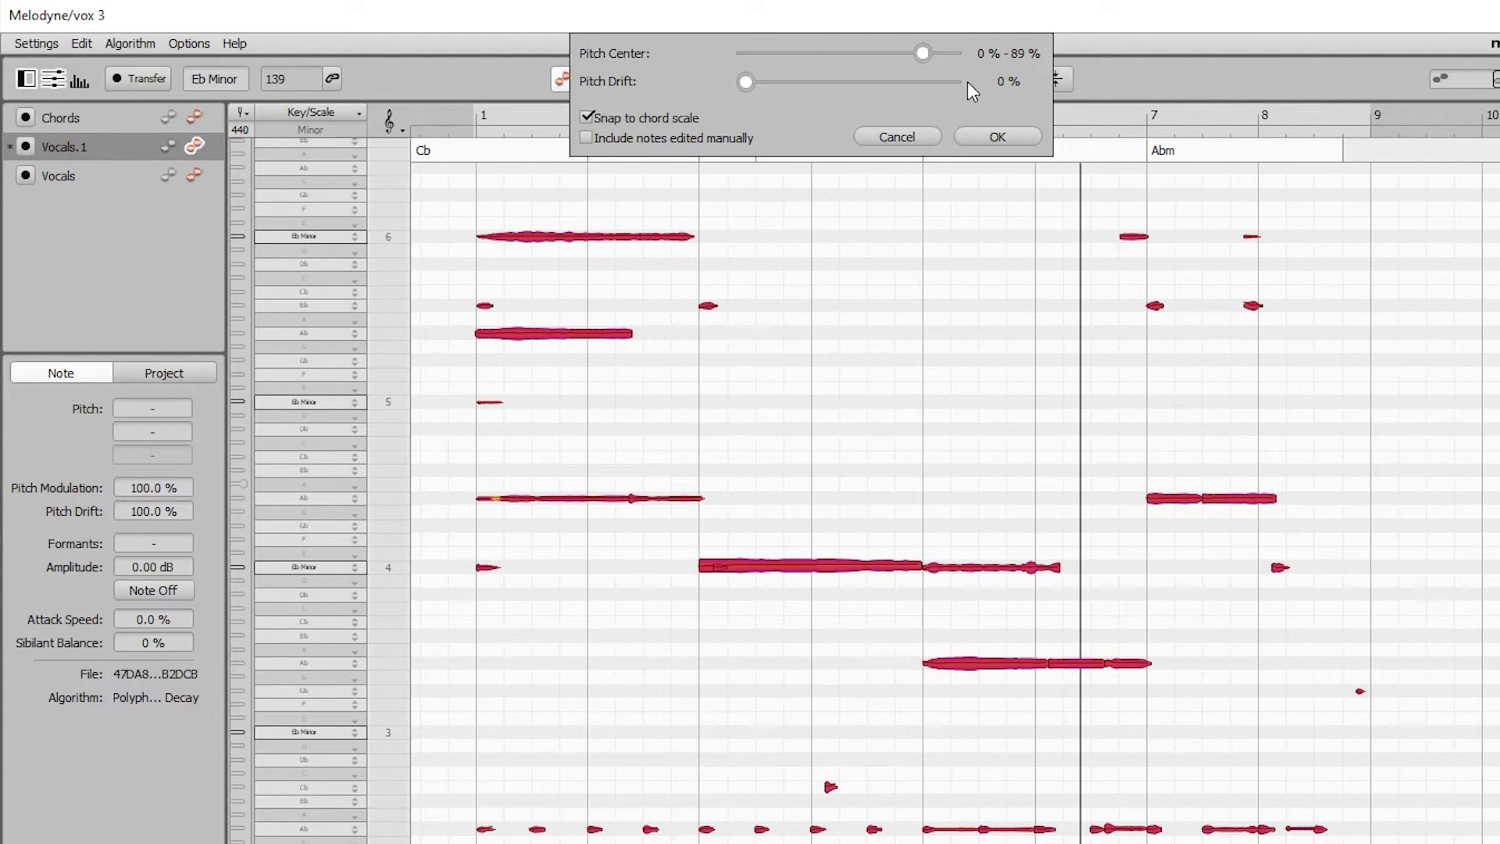
key("Return")
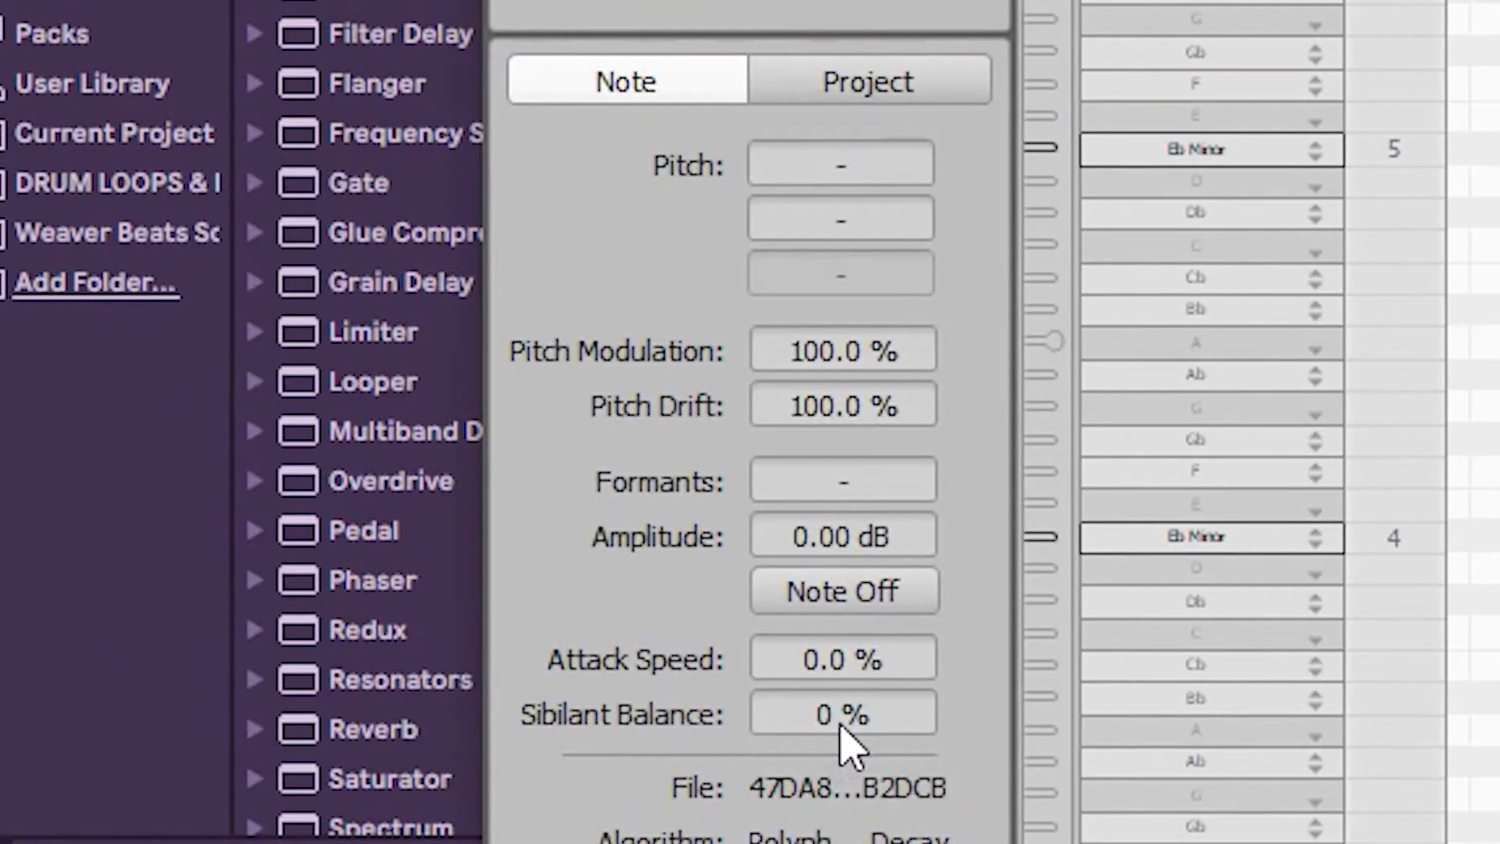
left_click_drag(841, 725, 841, 690)
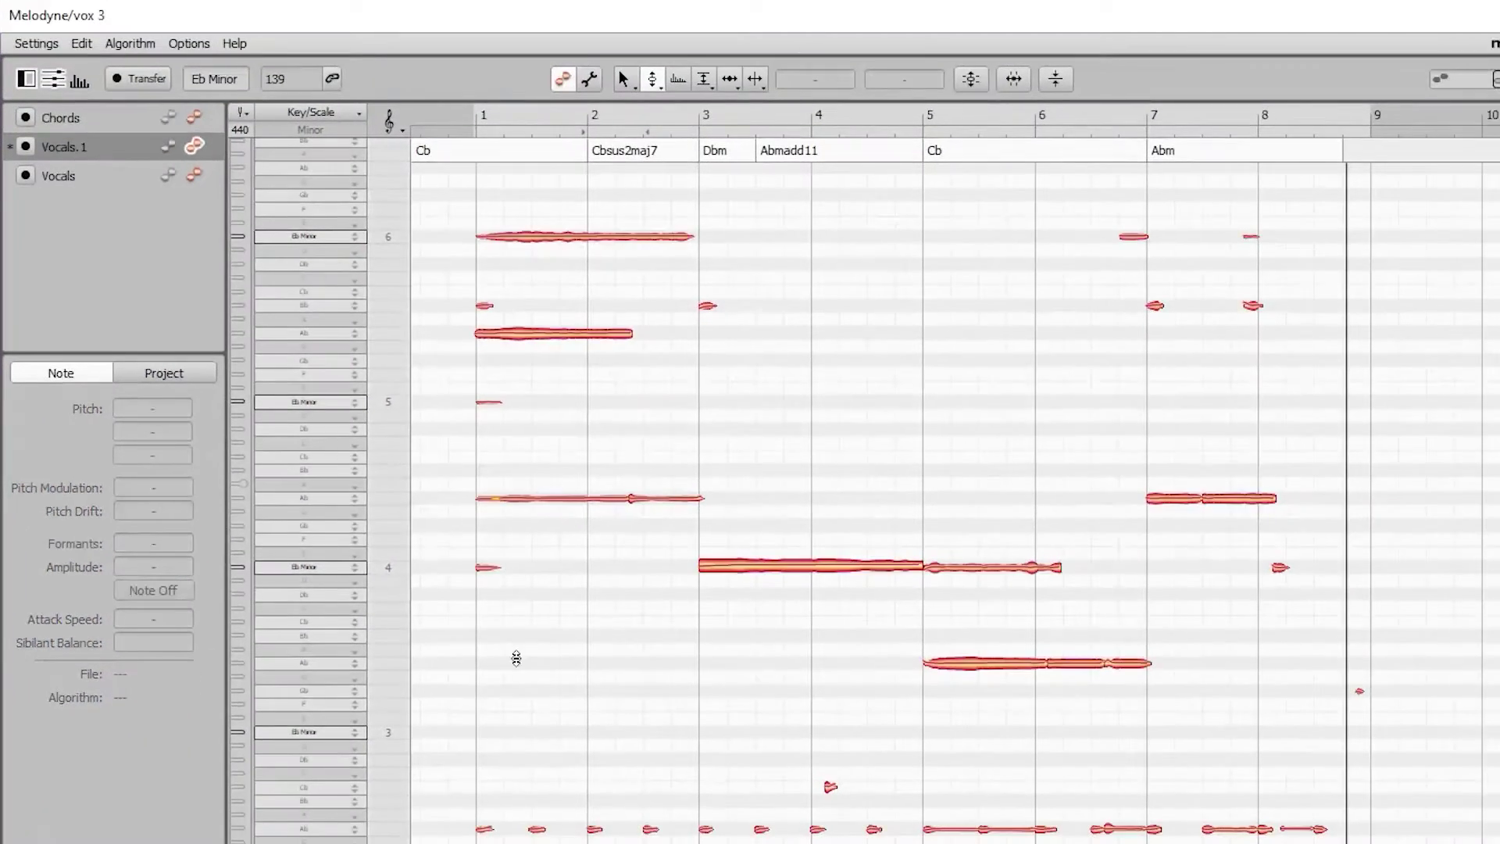
key("ctrl+a")
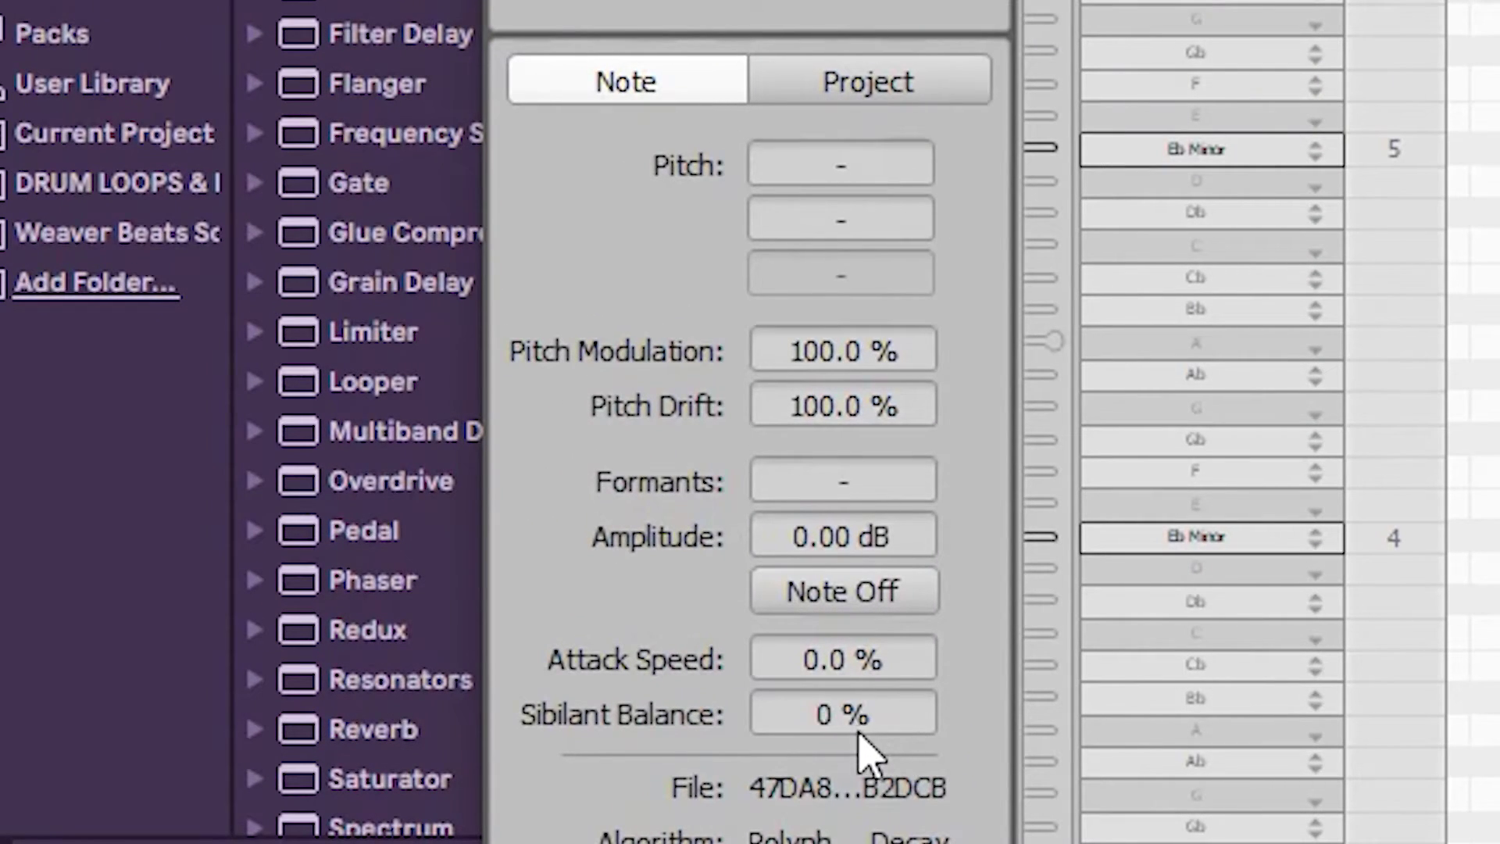
Step: In the Note inspector, set Pitch Modulation to 42% and Pitch Drift to 124%
left_click_drag(855, 730, 948, 459)
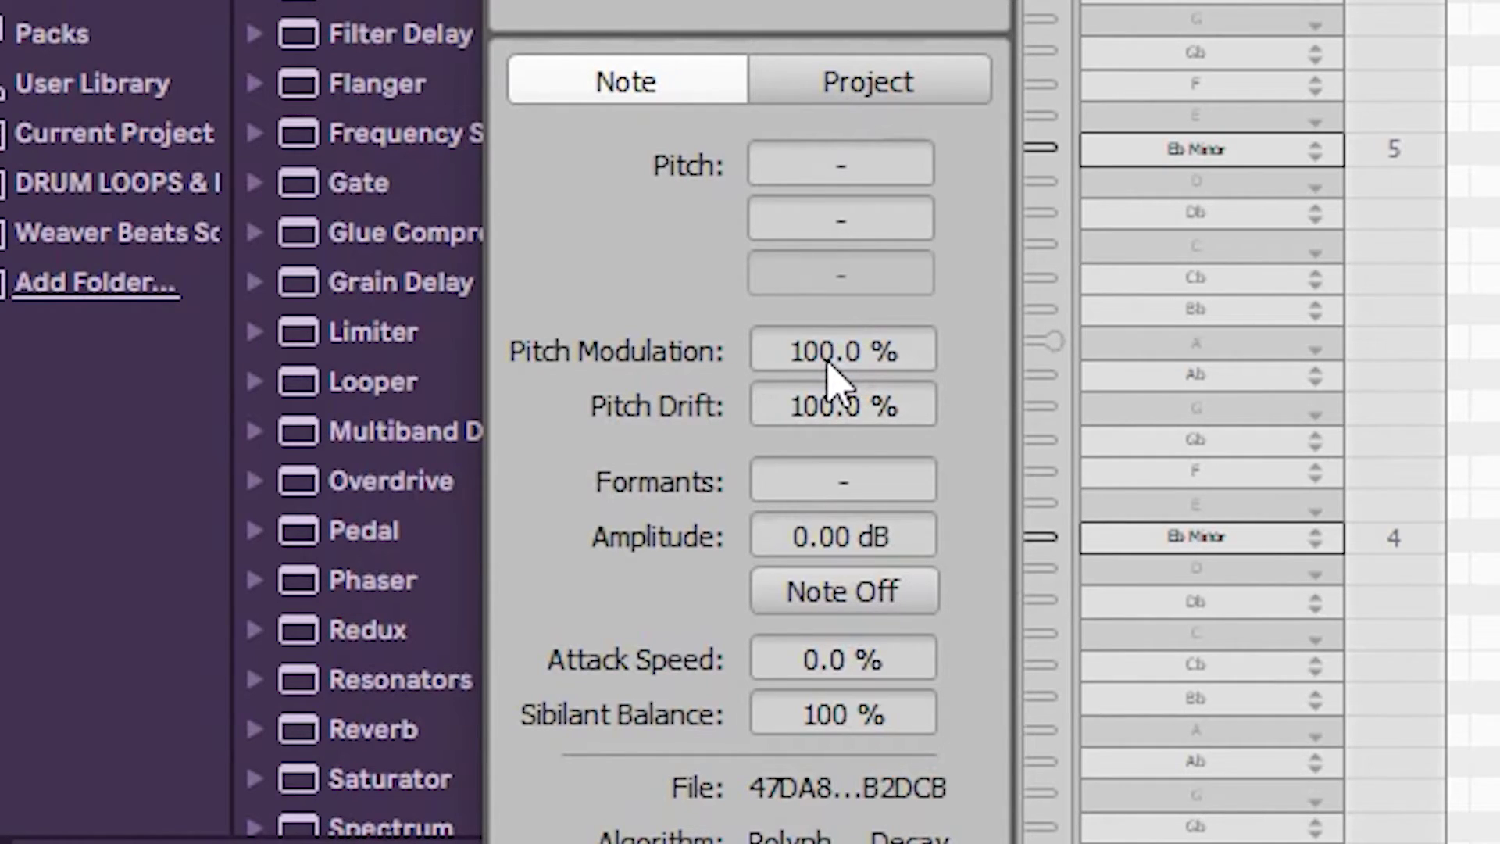
left_click_drag(828, 364, 813, 529)
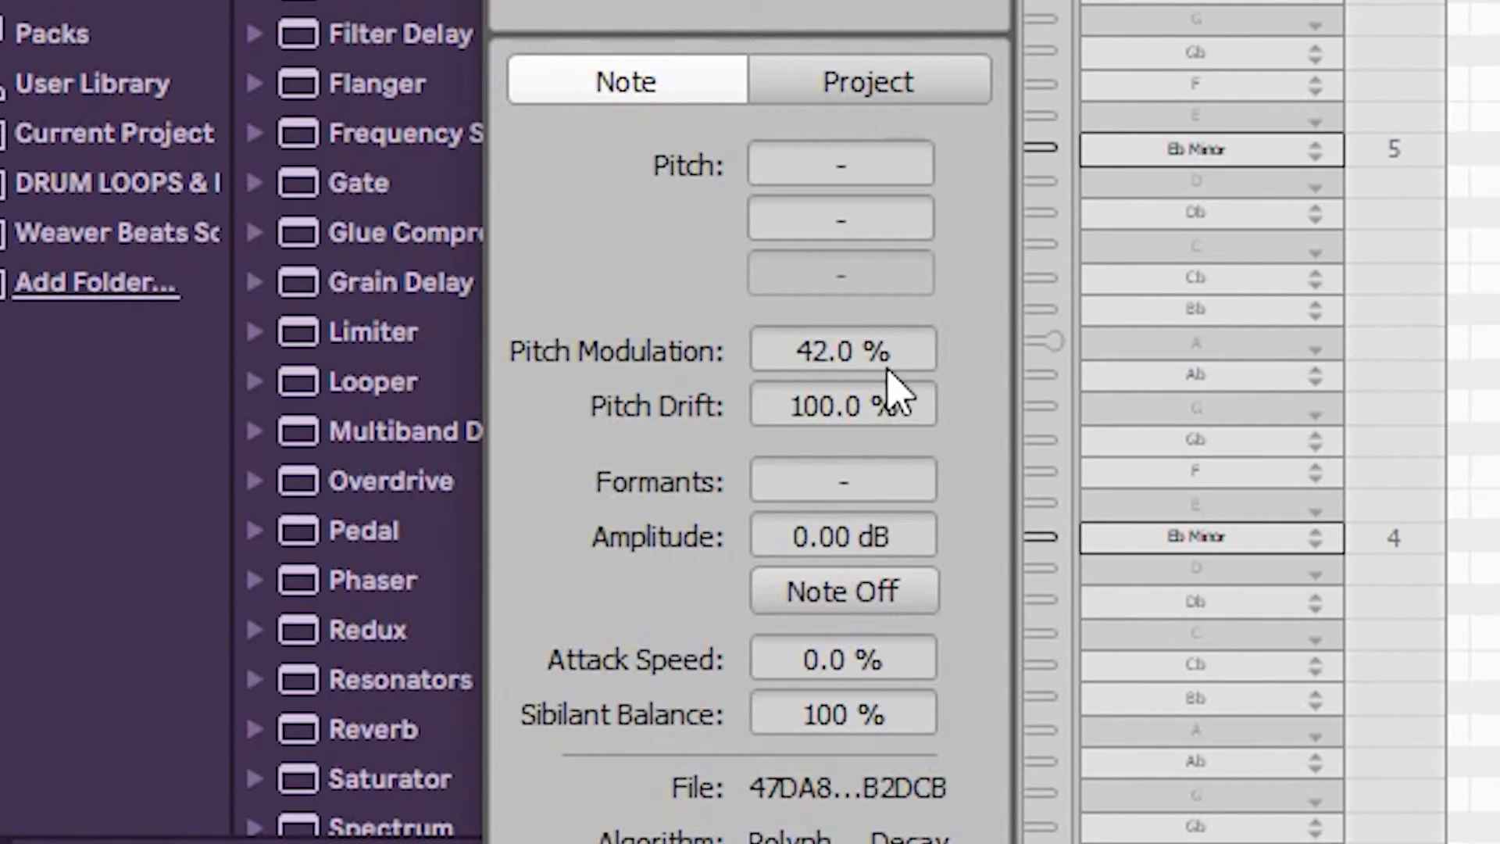
left_click_drag(870, 417, 860, 373)
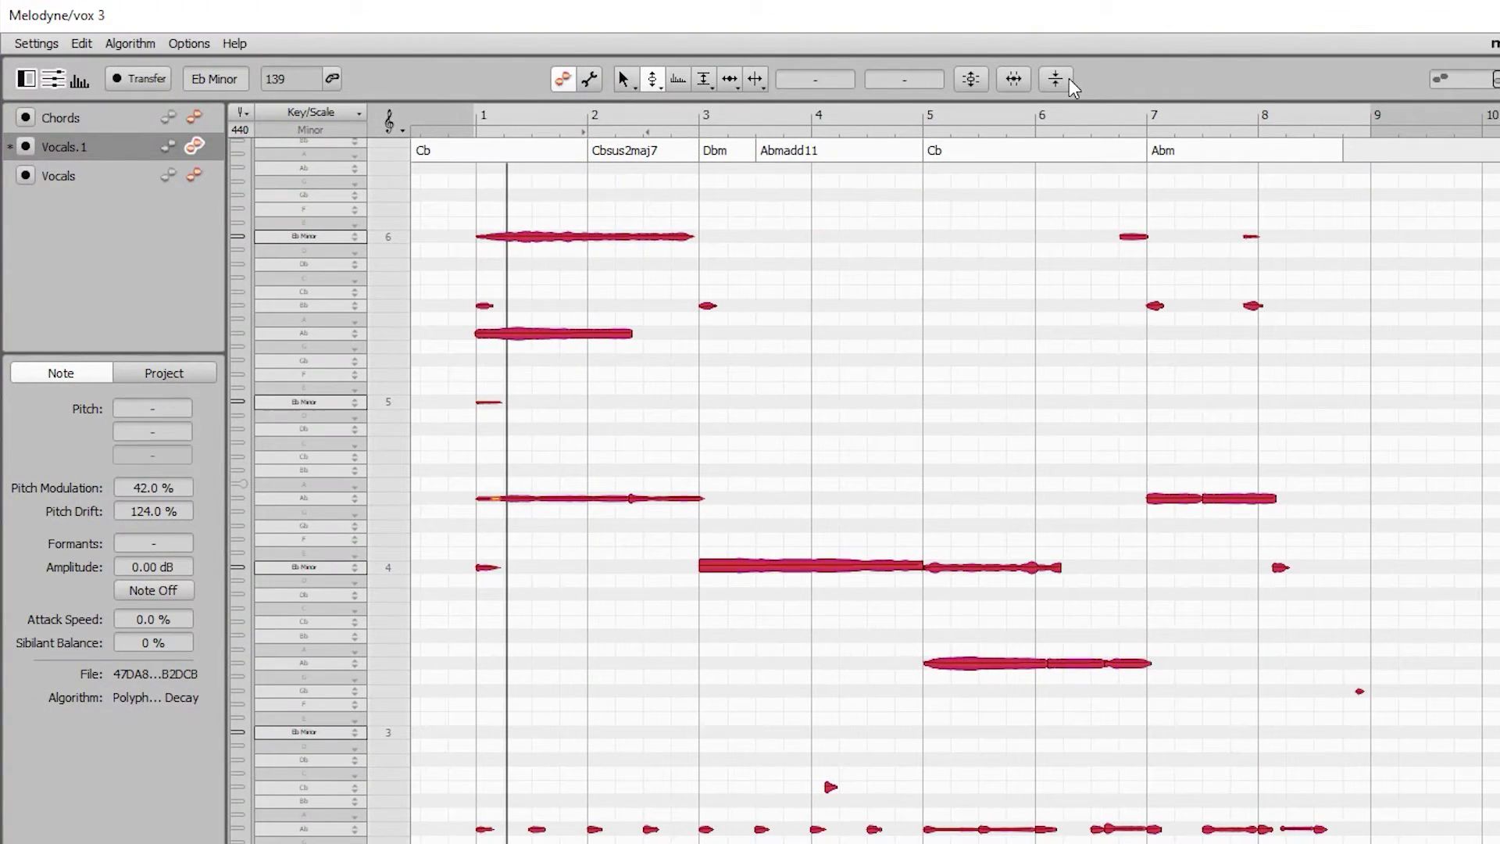
Step: Apply the Amplitude macro with quiet notes made 71% louder and loud notes 53% quieter
left_click(1056, 78)
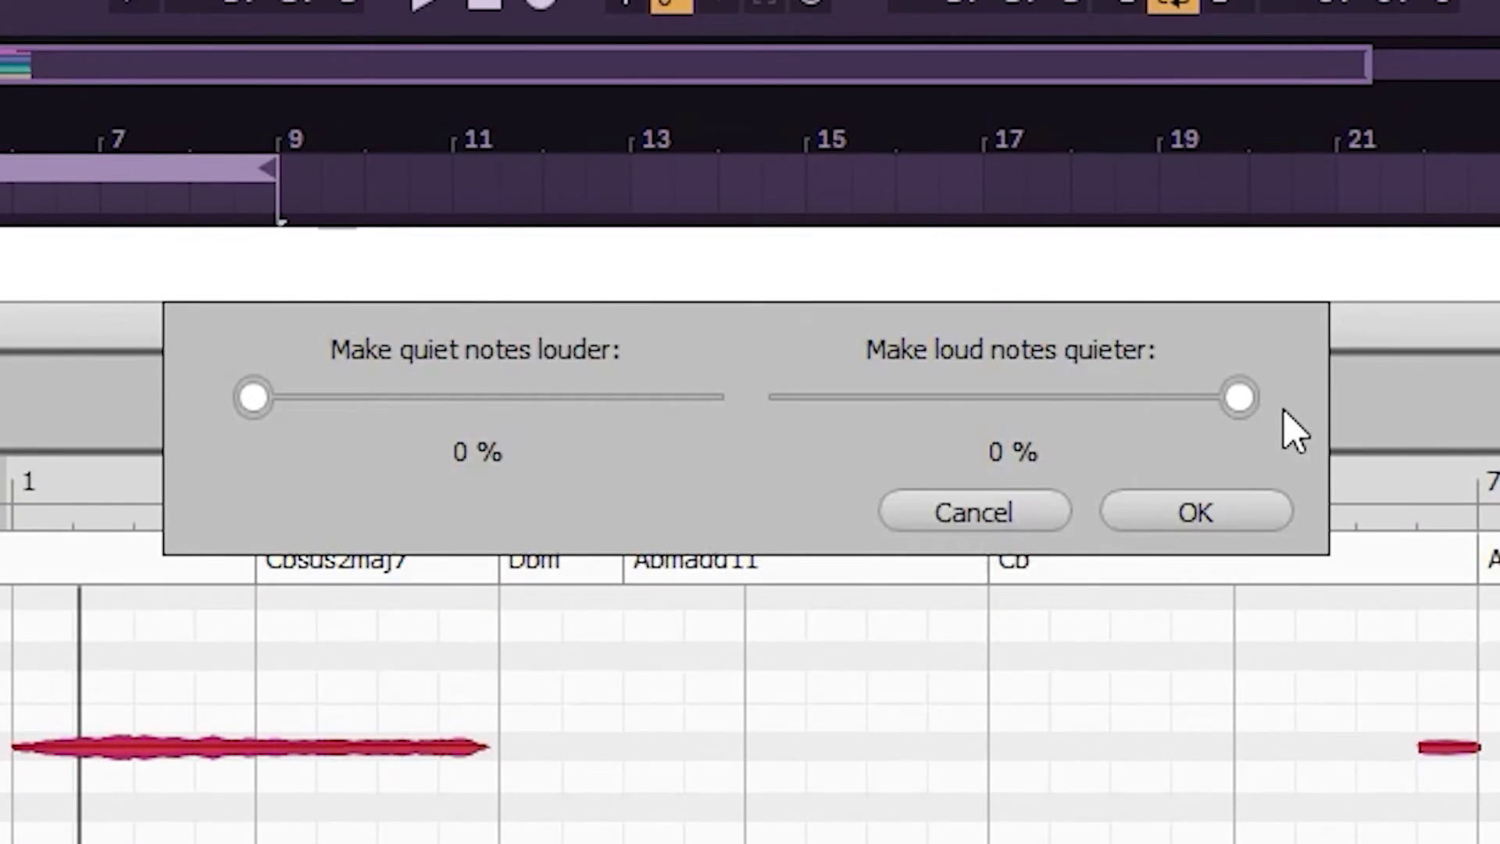
left_click_drag(244, 433, 411, 452)
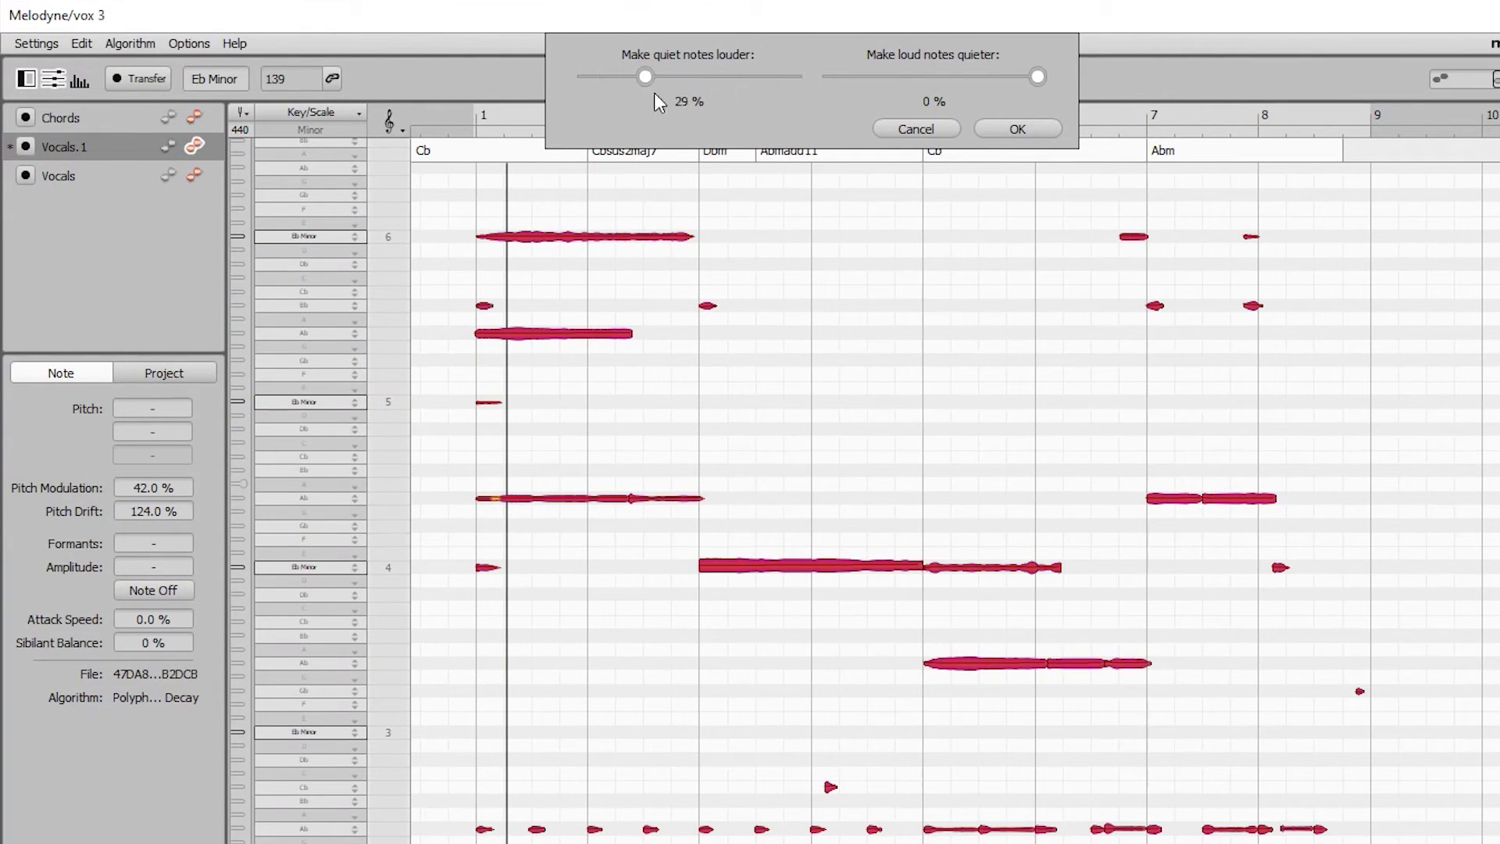
left_click_drag(733, 100, 748, 101)
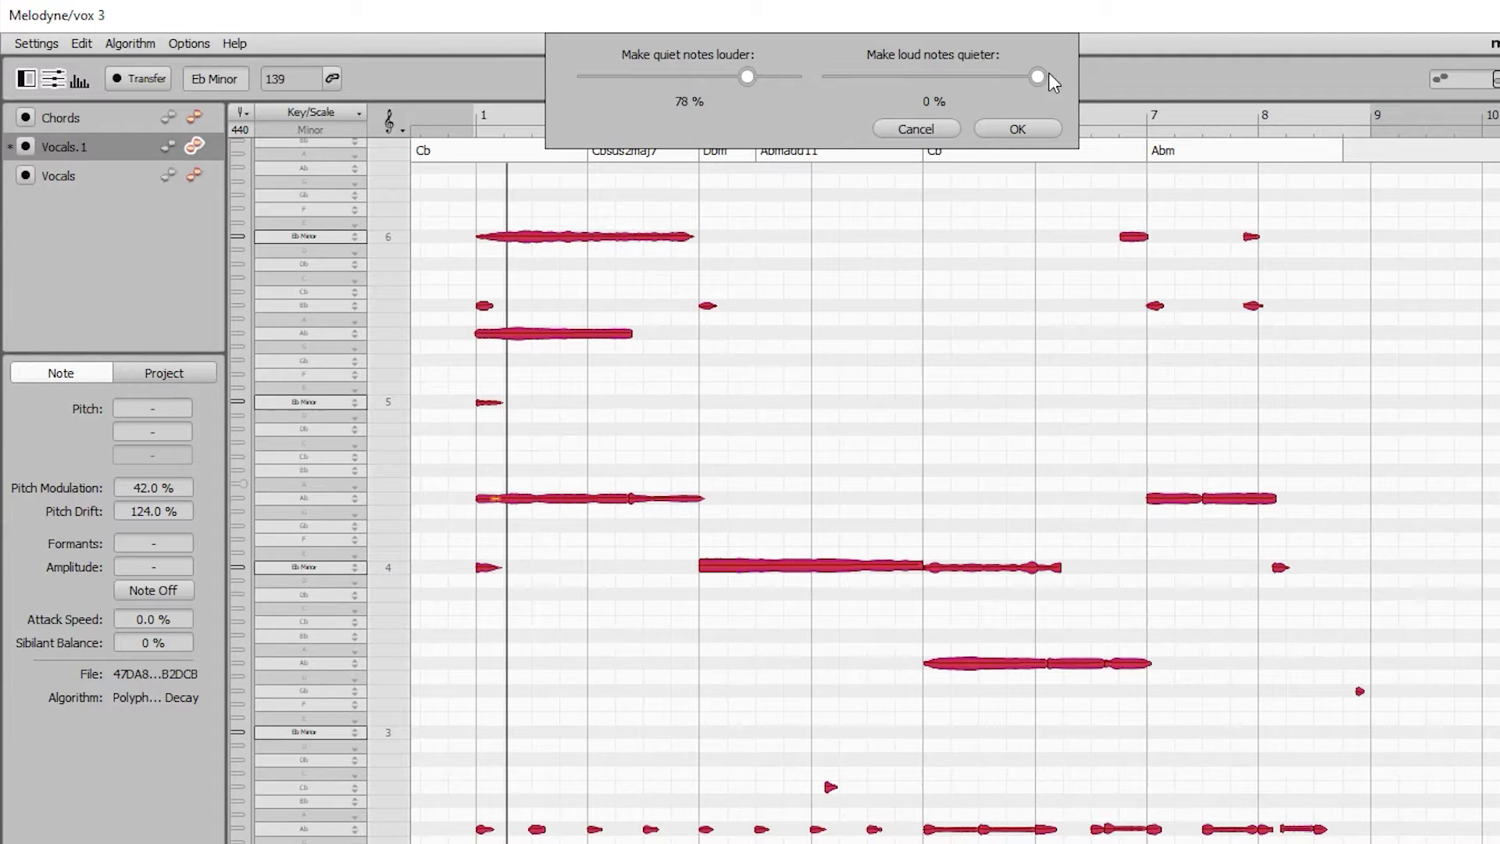
left_click_drag(1024, 81, 950, 83)
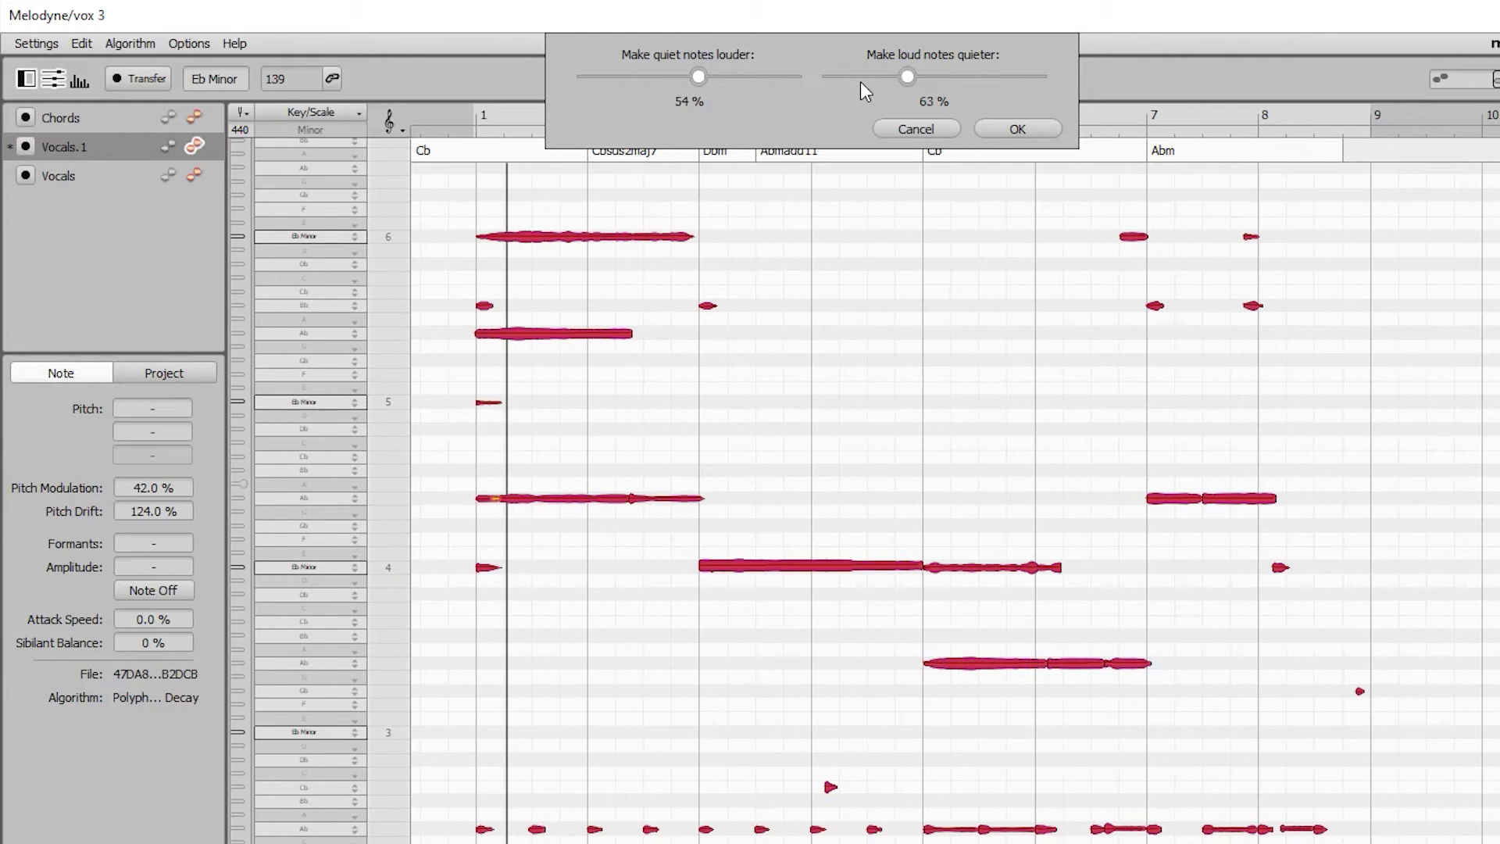
left_click(753, 77)
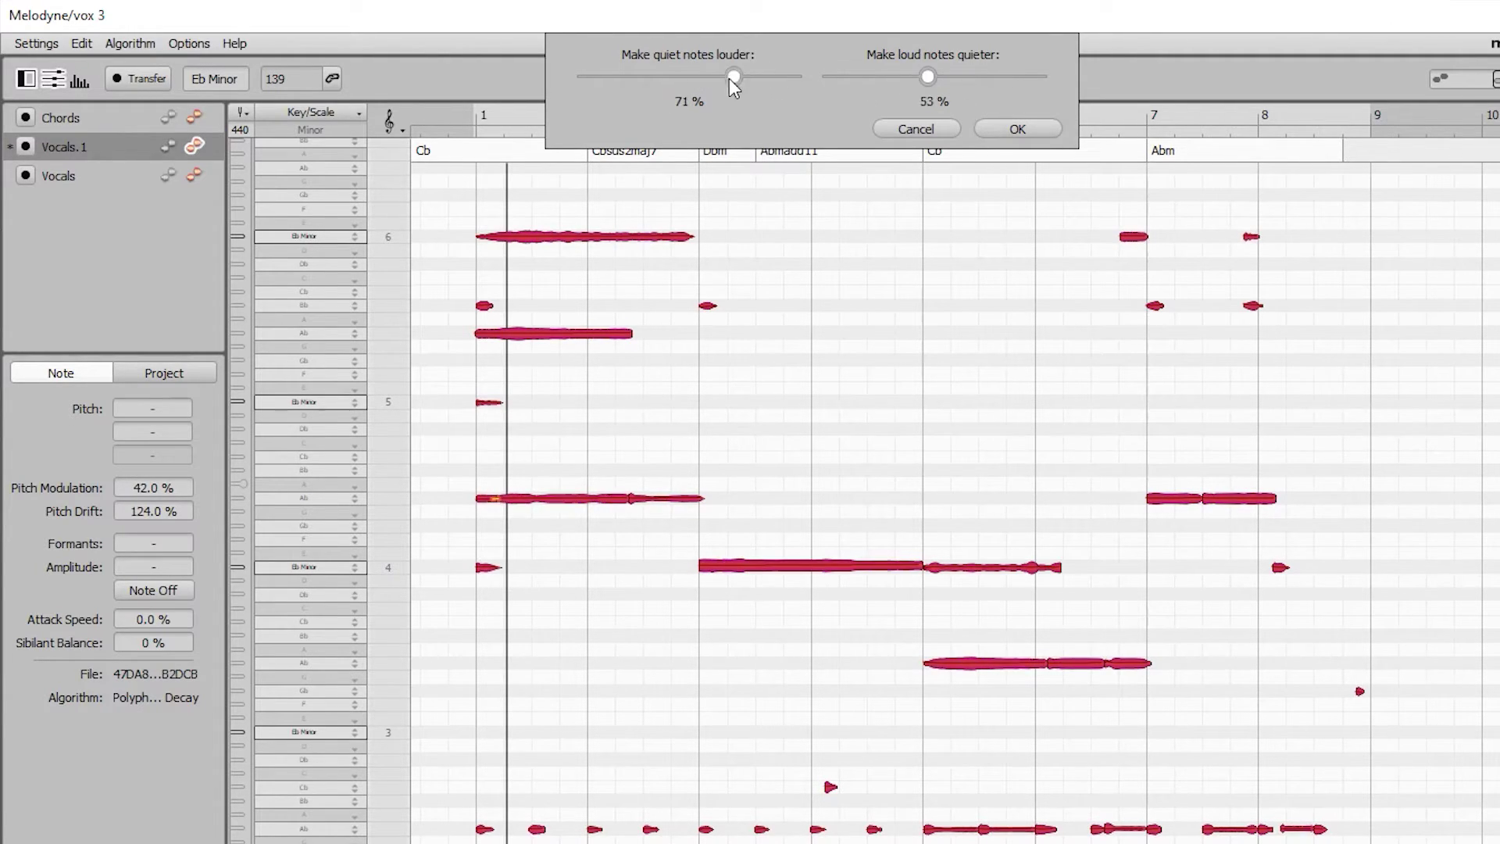
key("Return")
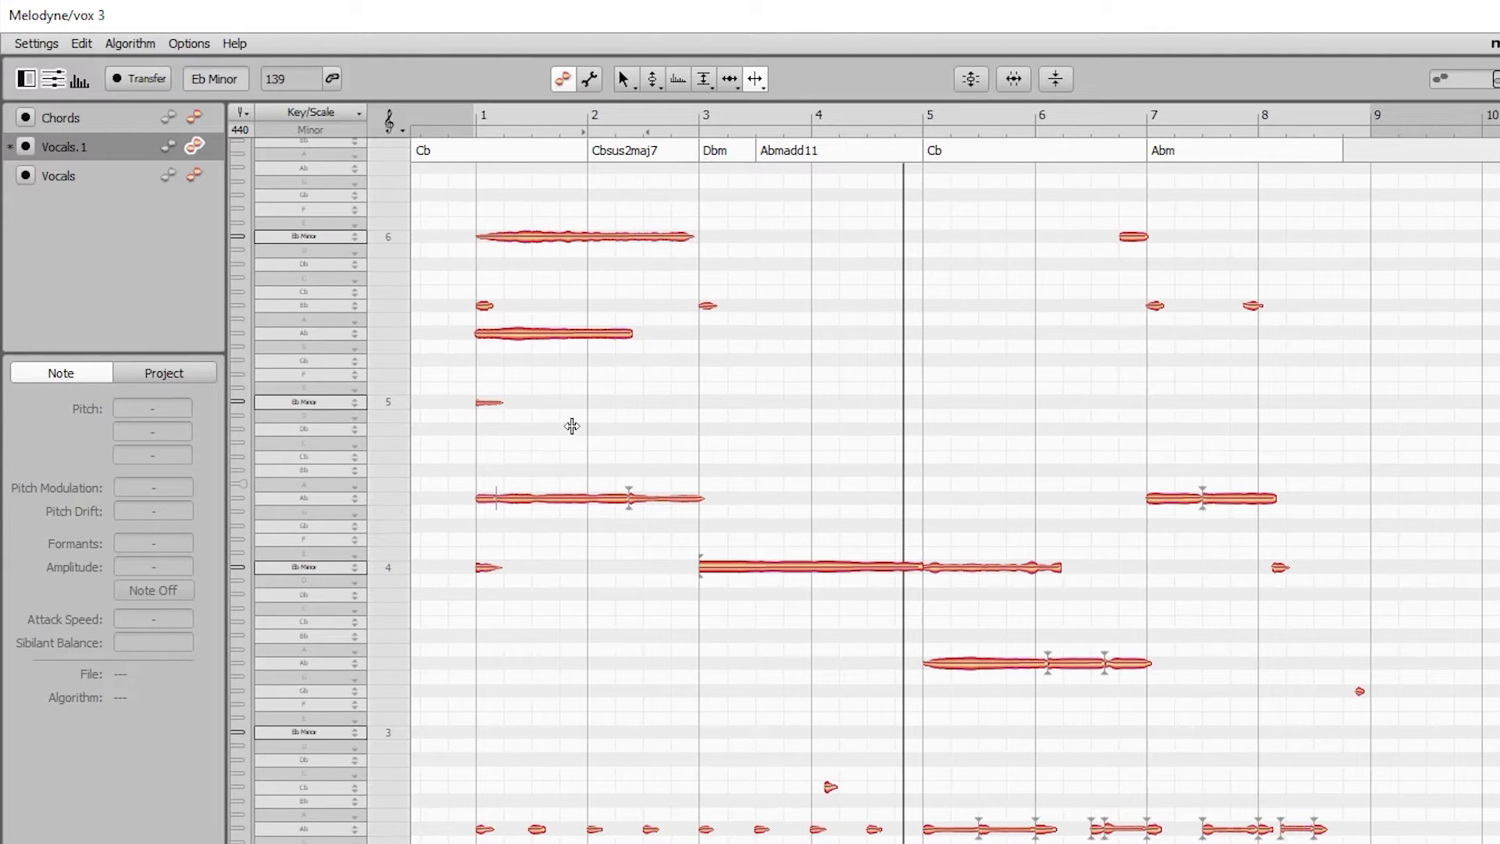
Step: Split the long held note around bars 3–4 at four points into short pieces
double_click(729, 566)
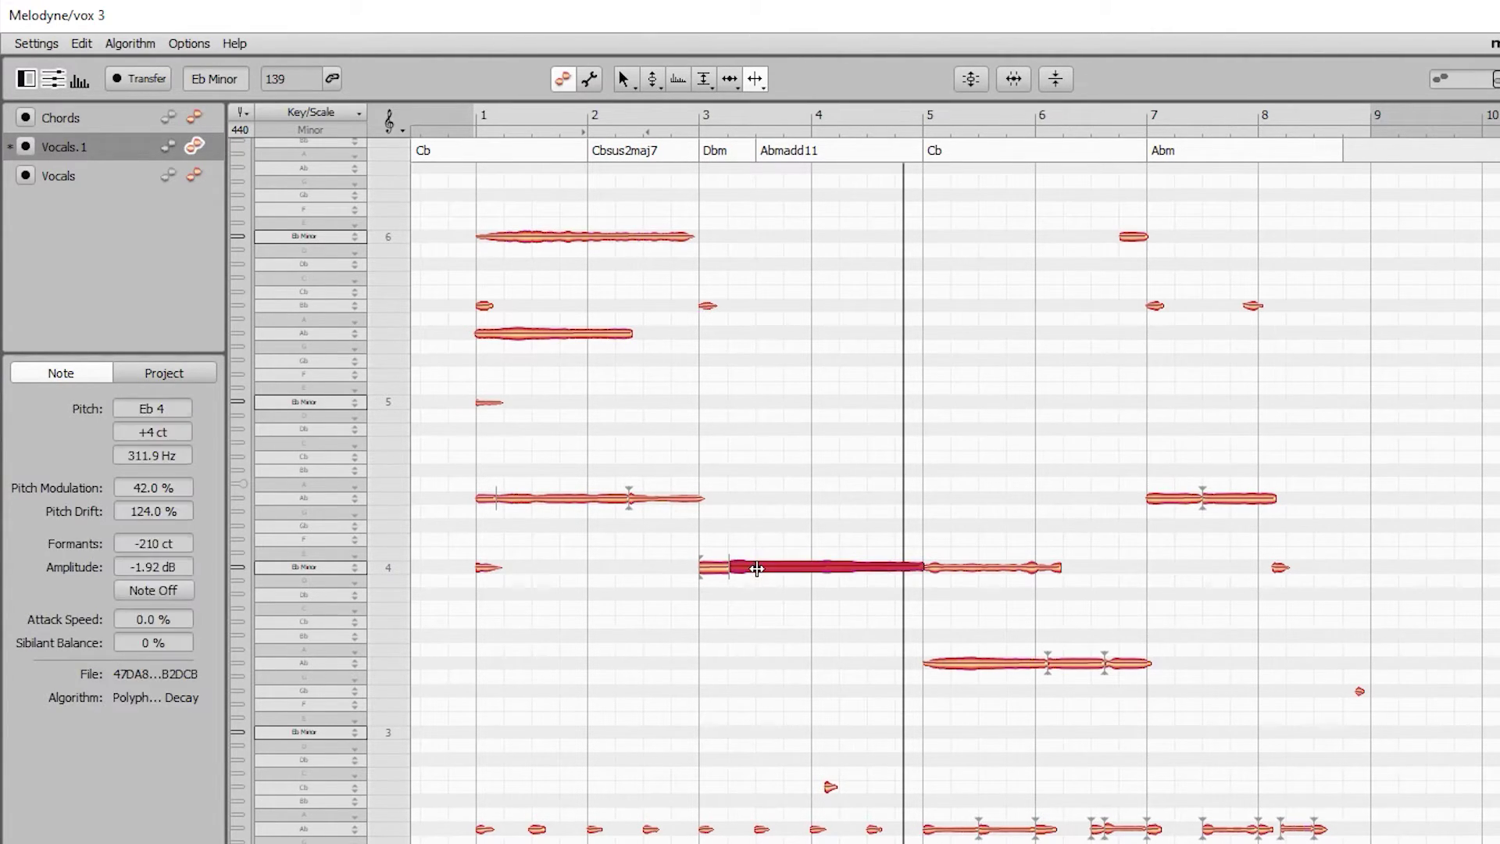
double_click(757, 567)
double_click(785, 568)
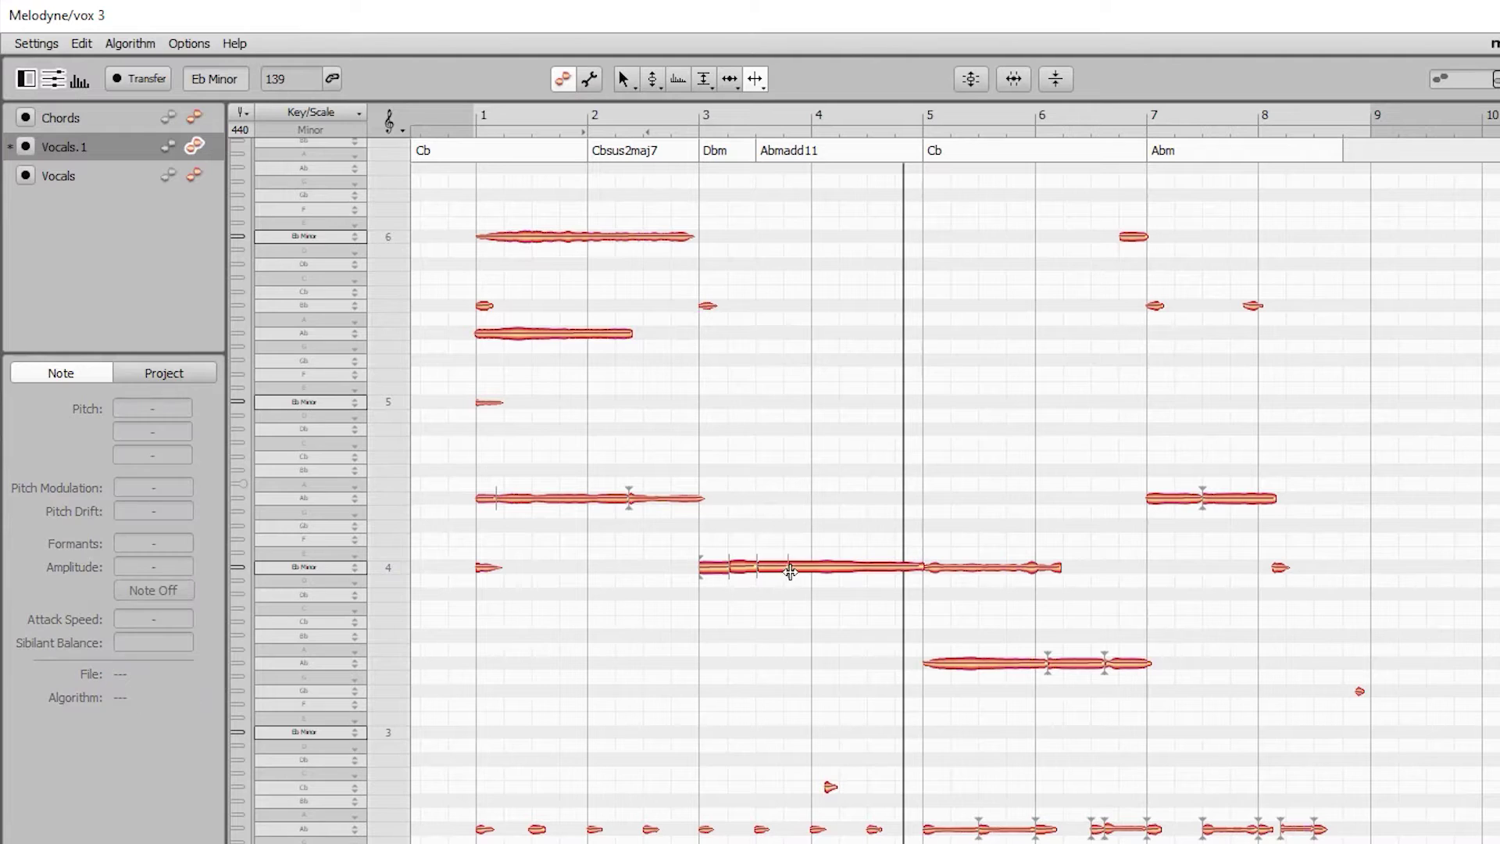
double_click(838, 568)
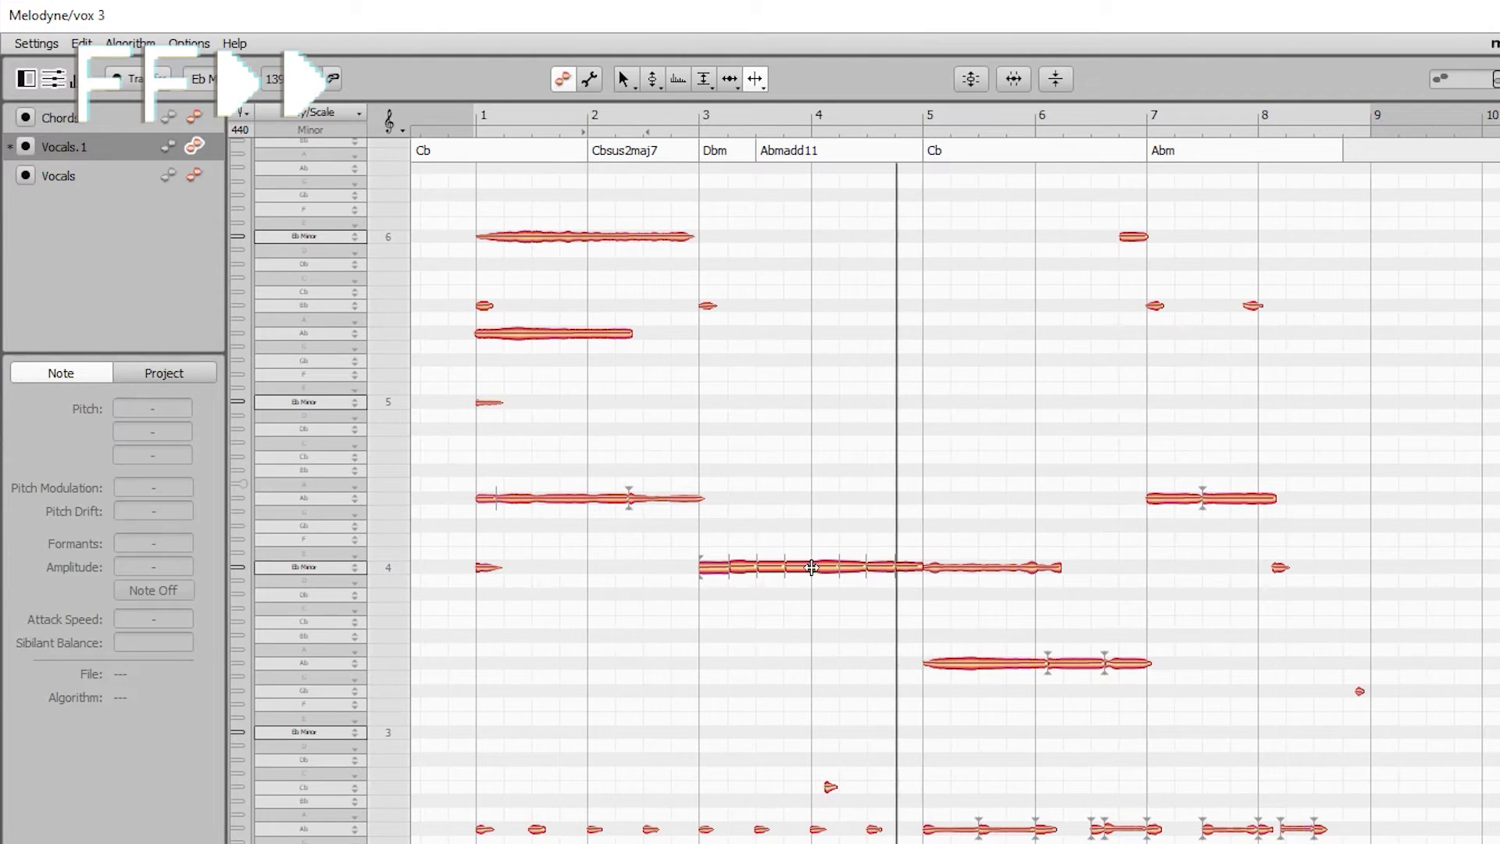
Step: Raise the first split pieces up to about F4 and Ab 4
left_click(623, 79)
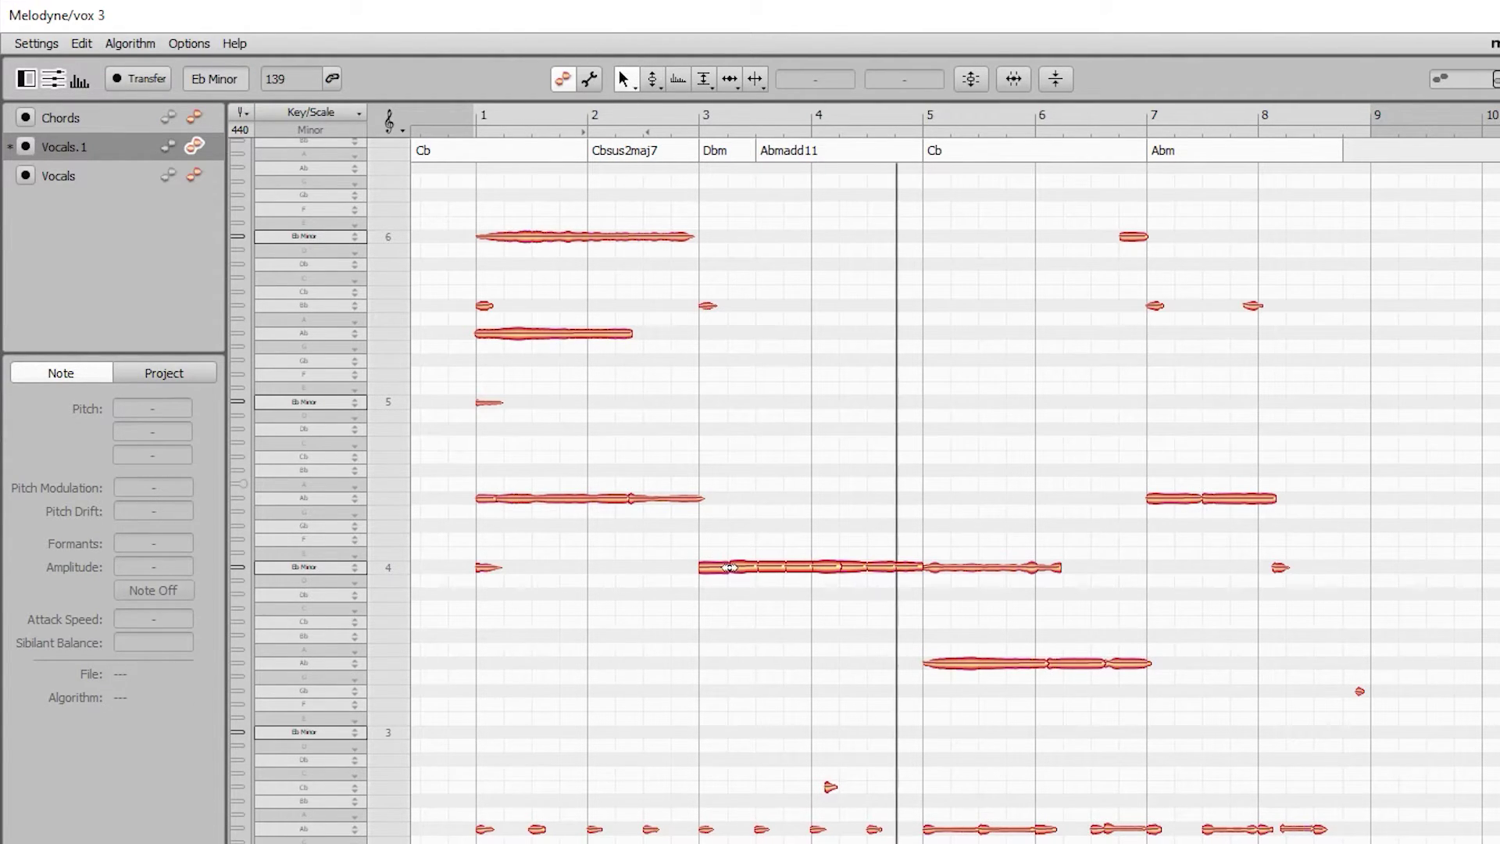
left_click_drag(729, 568, 784, 525)
left_click(757, 569)
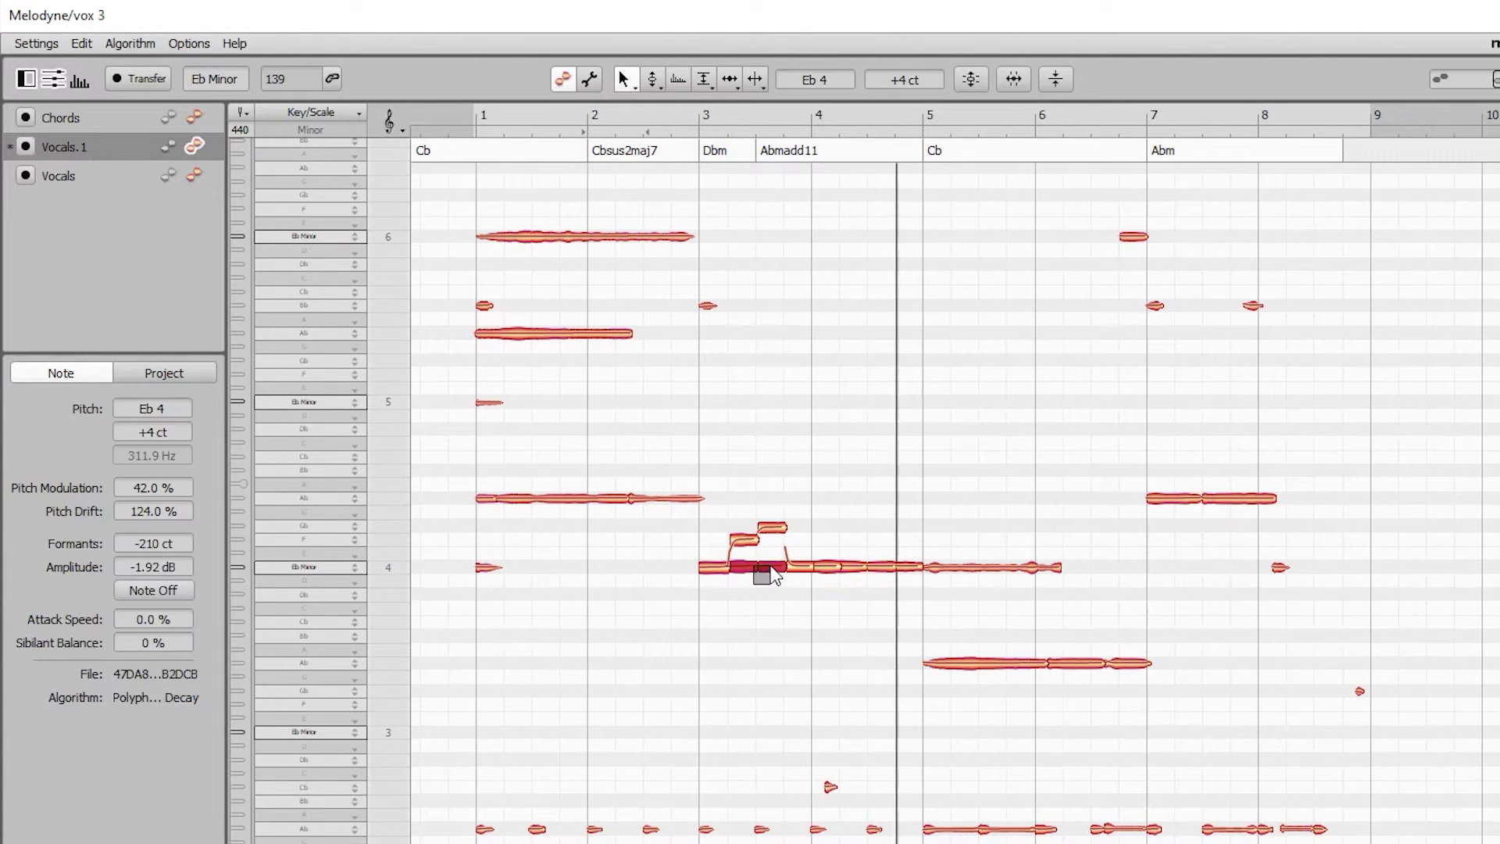
left_click(804, 560)
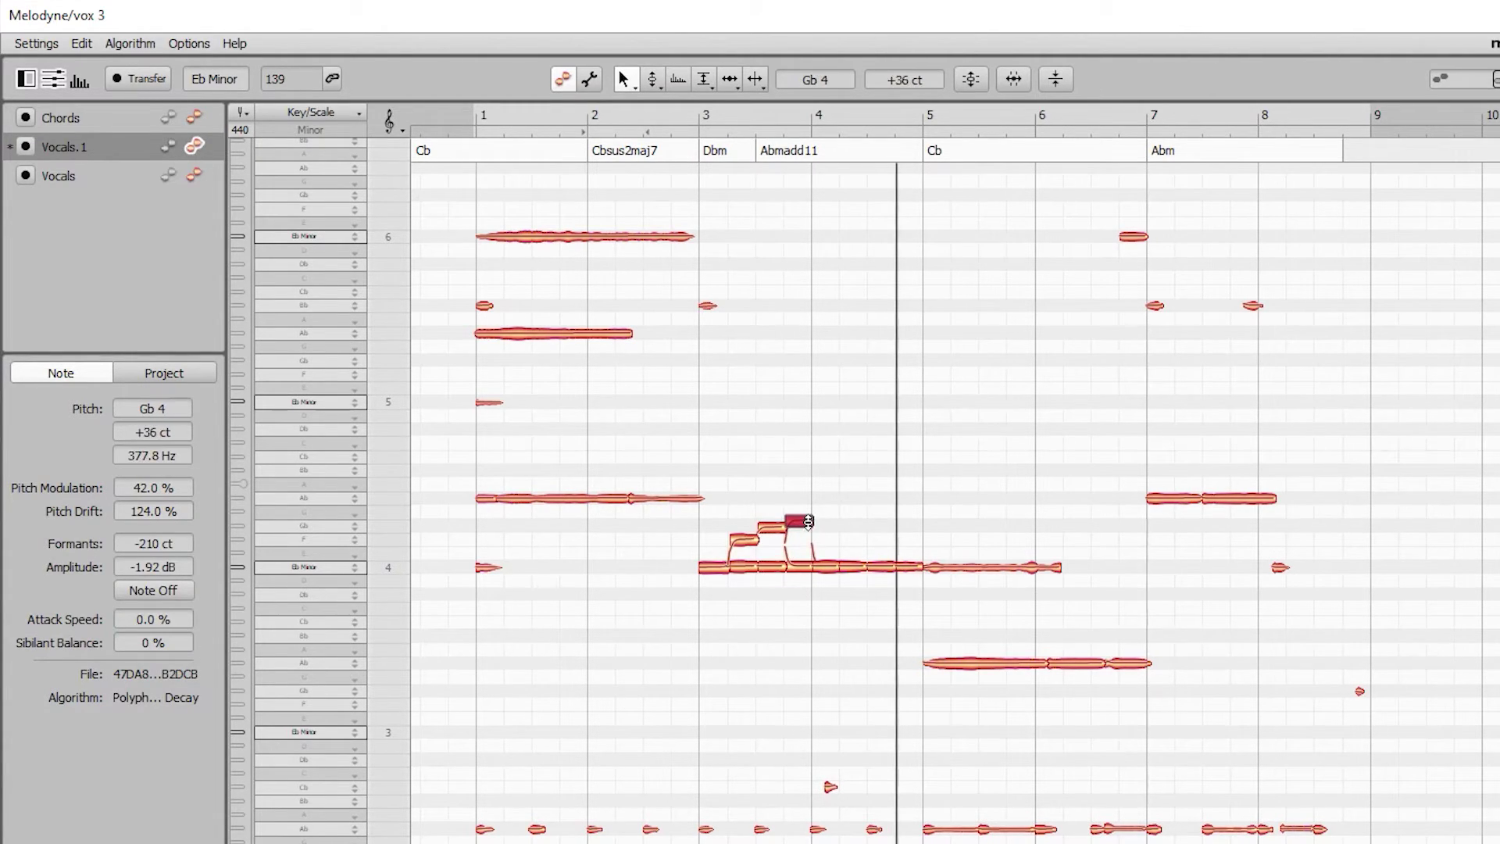
left_click_drag(808, 521, 809, 504)
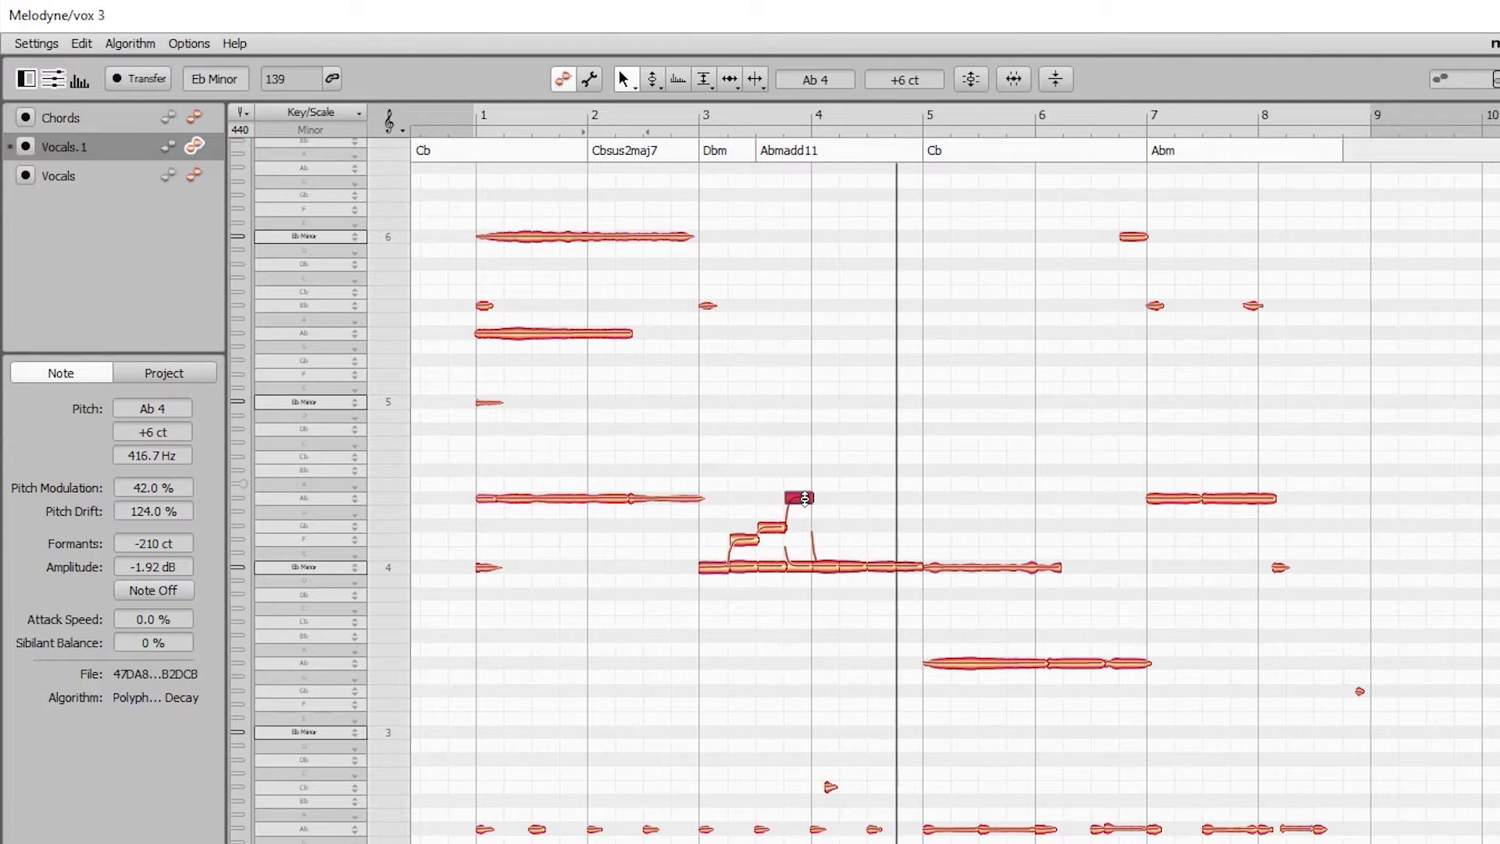
Step: Raise the remaining pieces to Bb 4 and Cb 4, the last one just below the peak, and audition
left_click_drag(831, 569, 837, 474)
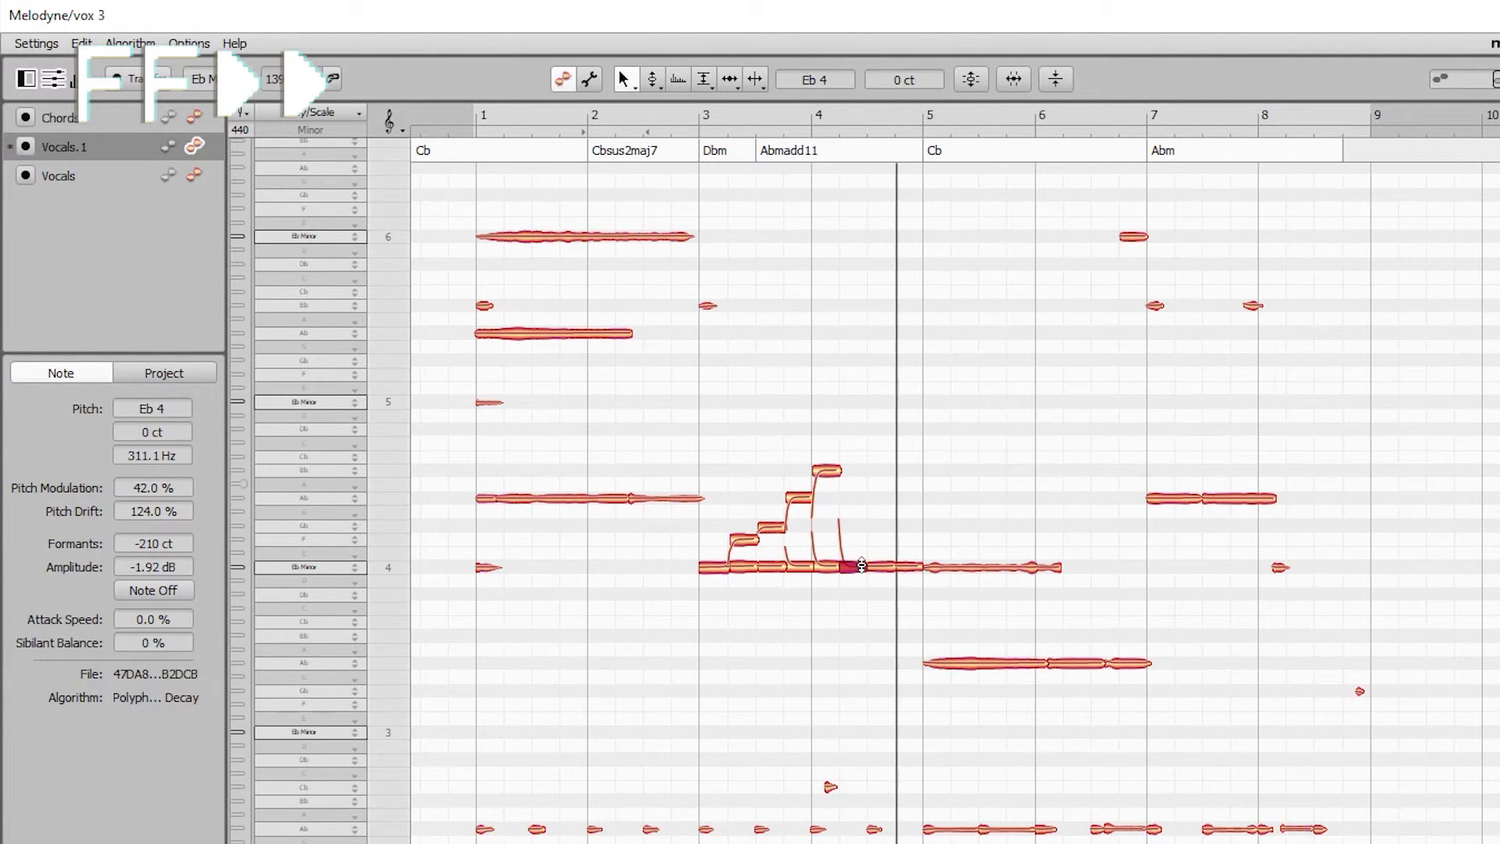
left_click_drag(852, 575, 853, 461)
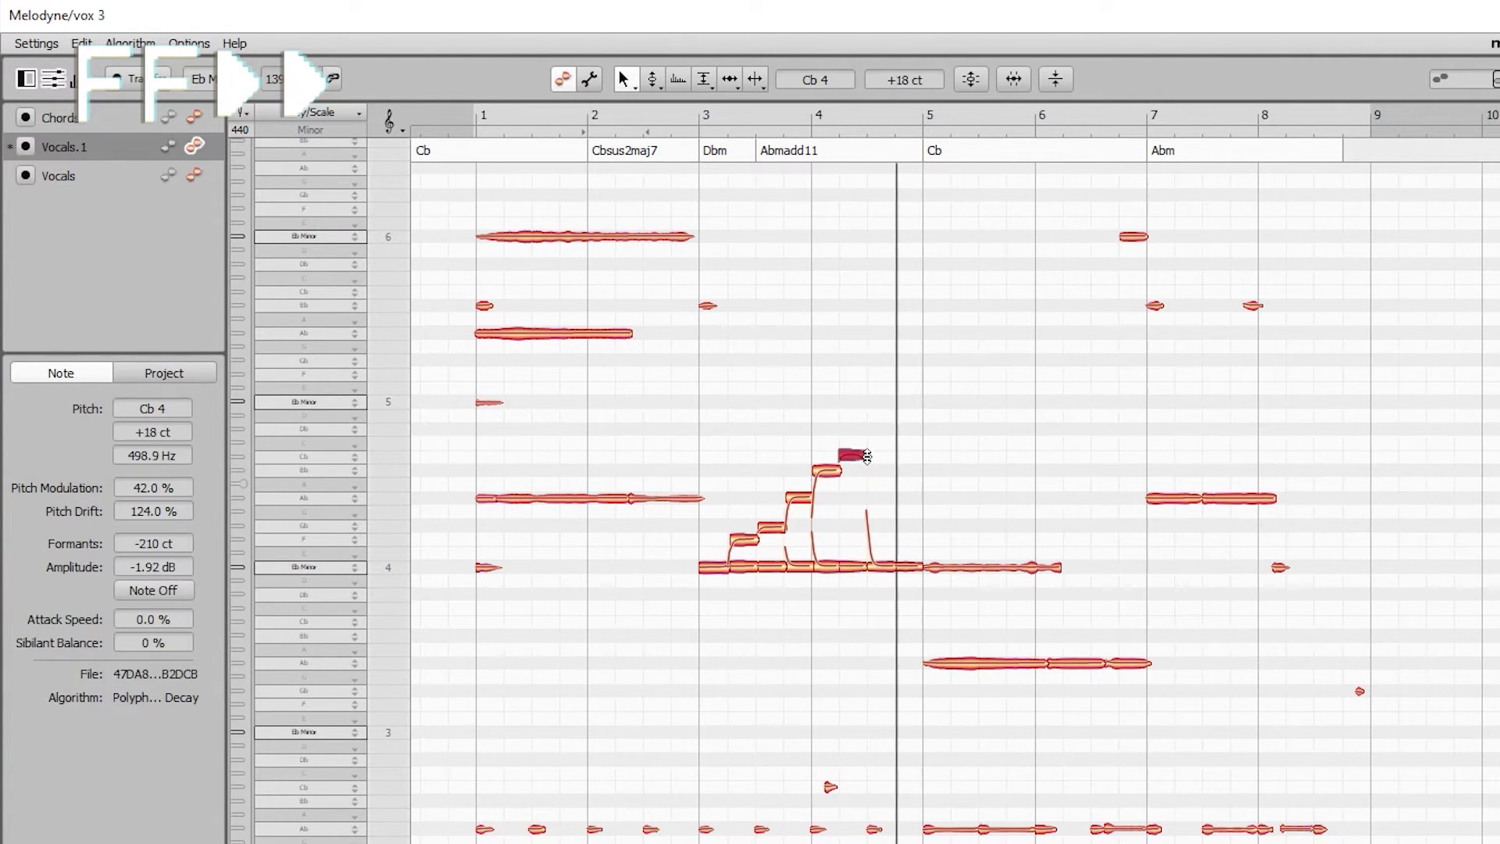
key("space")
left_click_drag(889, 570, 896, 471)
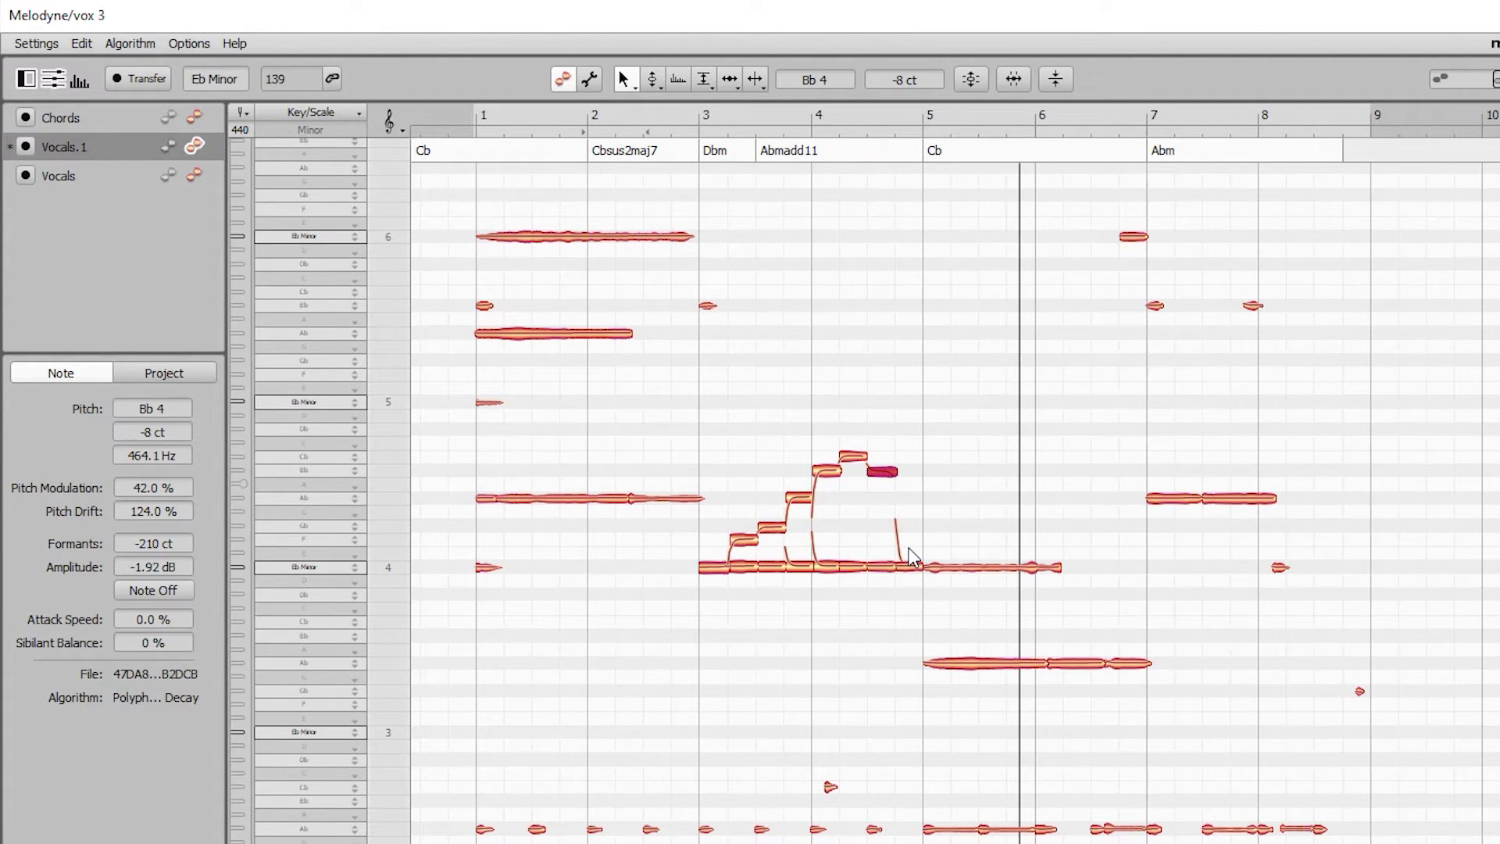
left_click(891, 290)
key("space")
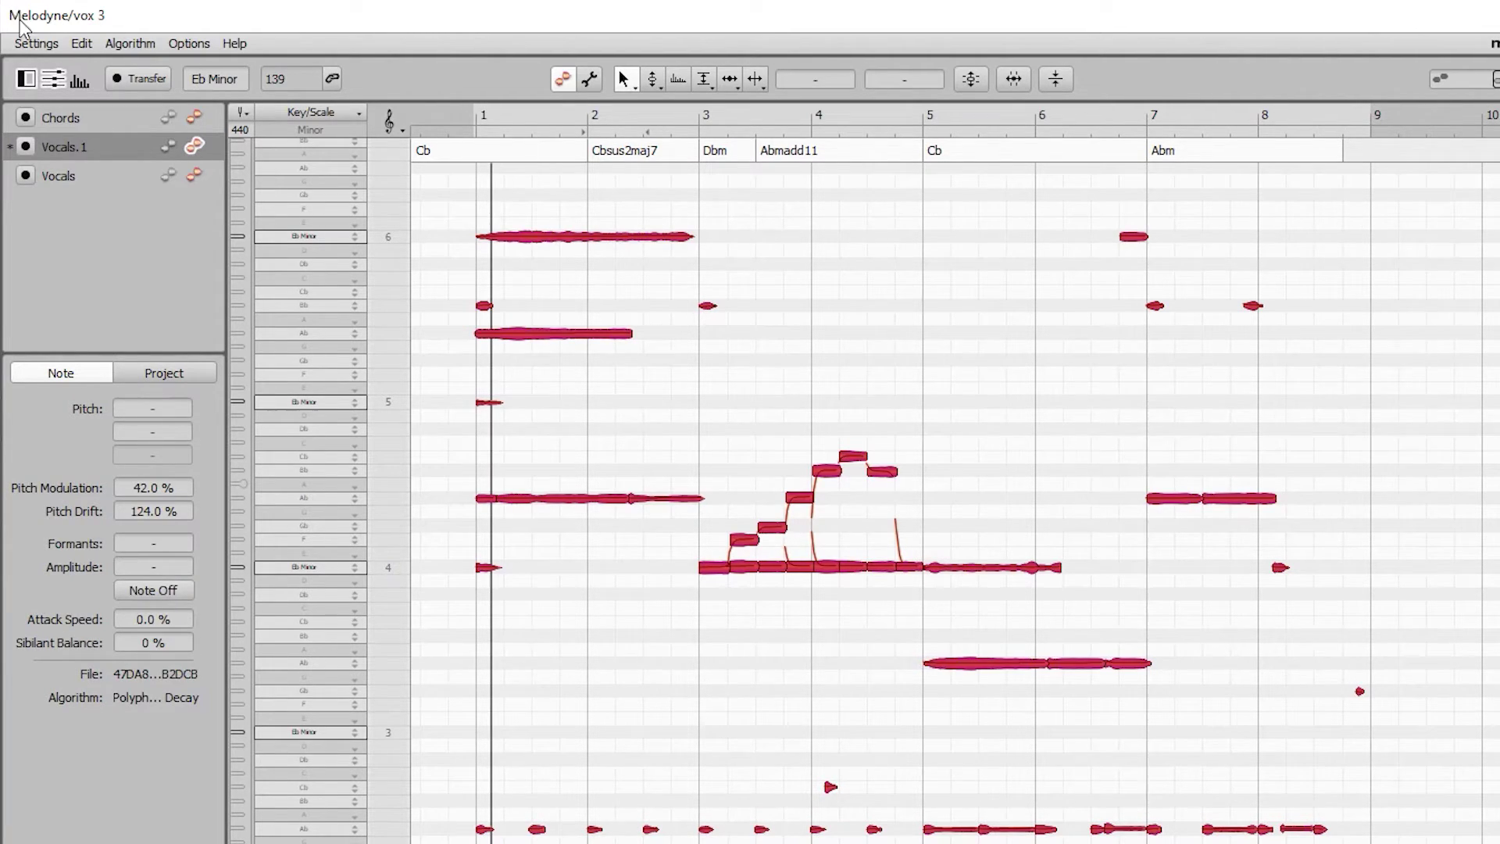
Step: Apply the Correct Pitch macro with Pitch Center at 100%, then switch back to Ableton Live
left_click(130, 43)
left_click(117, 43)
left_click(967, 79)
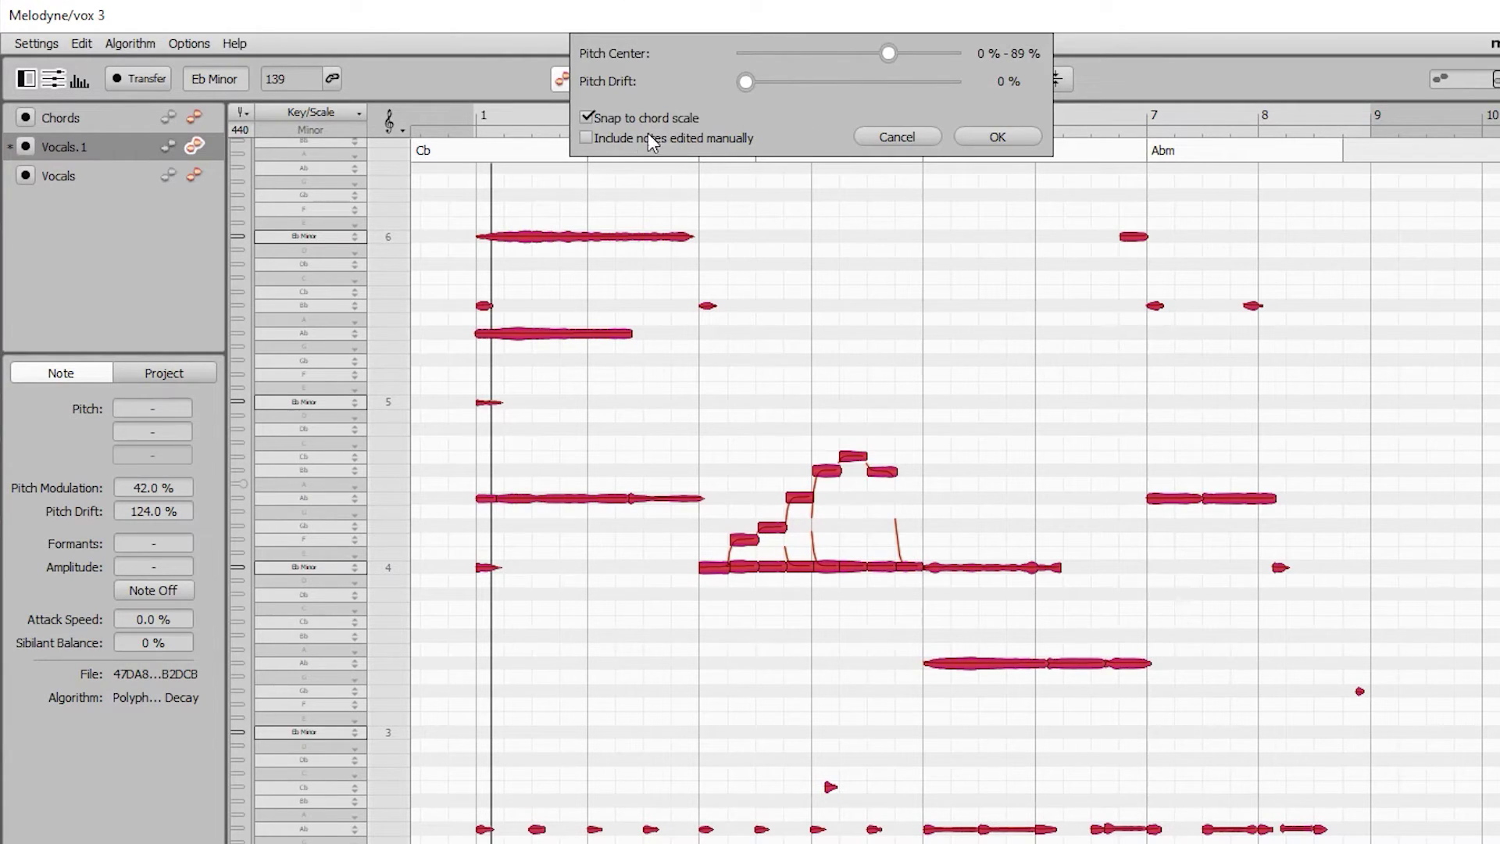
mouse_move(912, 59)
left_mouse_down()
mouse_move(982, 73)
mouse_move(936, 63)
left_mouse_up()
key("Return")
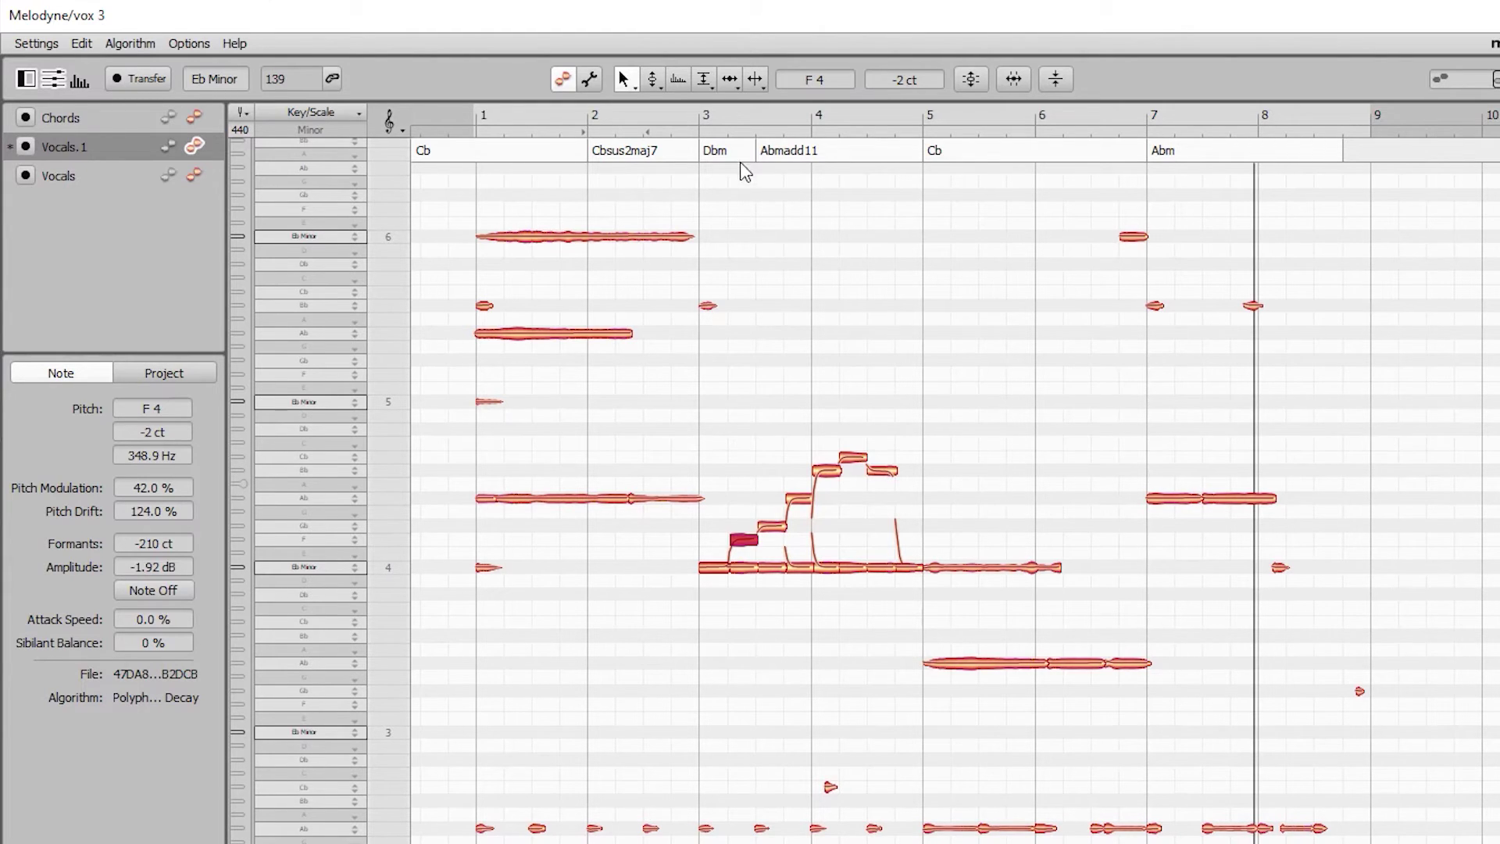
key("alt+Tab")
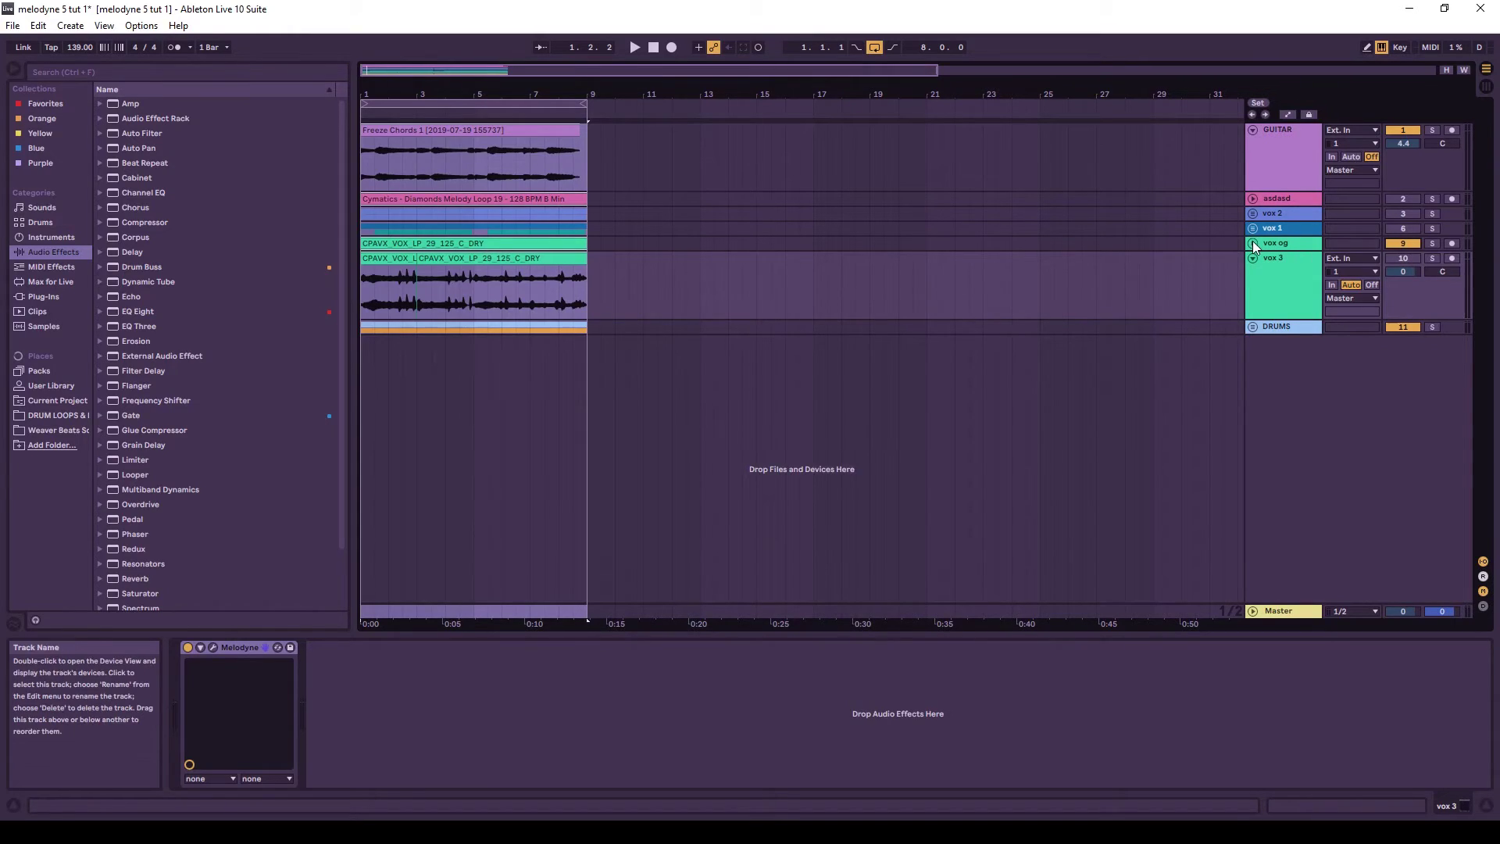
Step: Expand the vox og track and play the arrangement to hear the original vocal
left_click(1253, 243)
key("space")
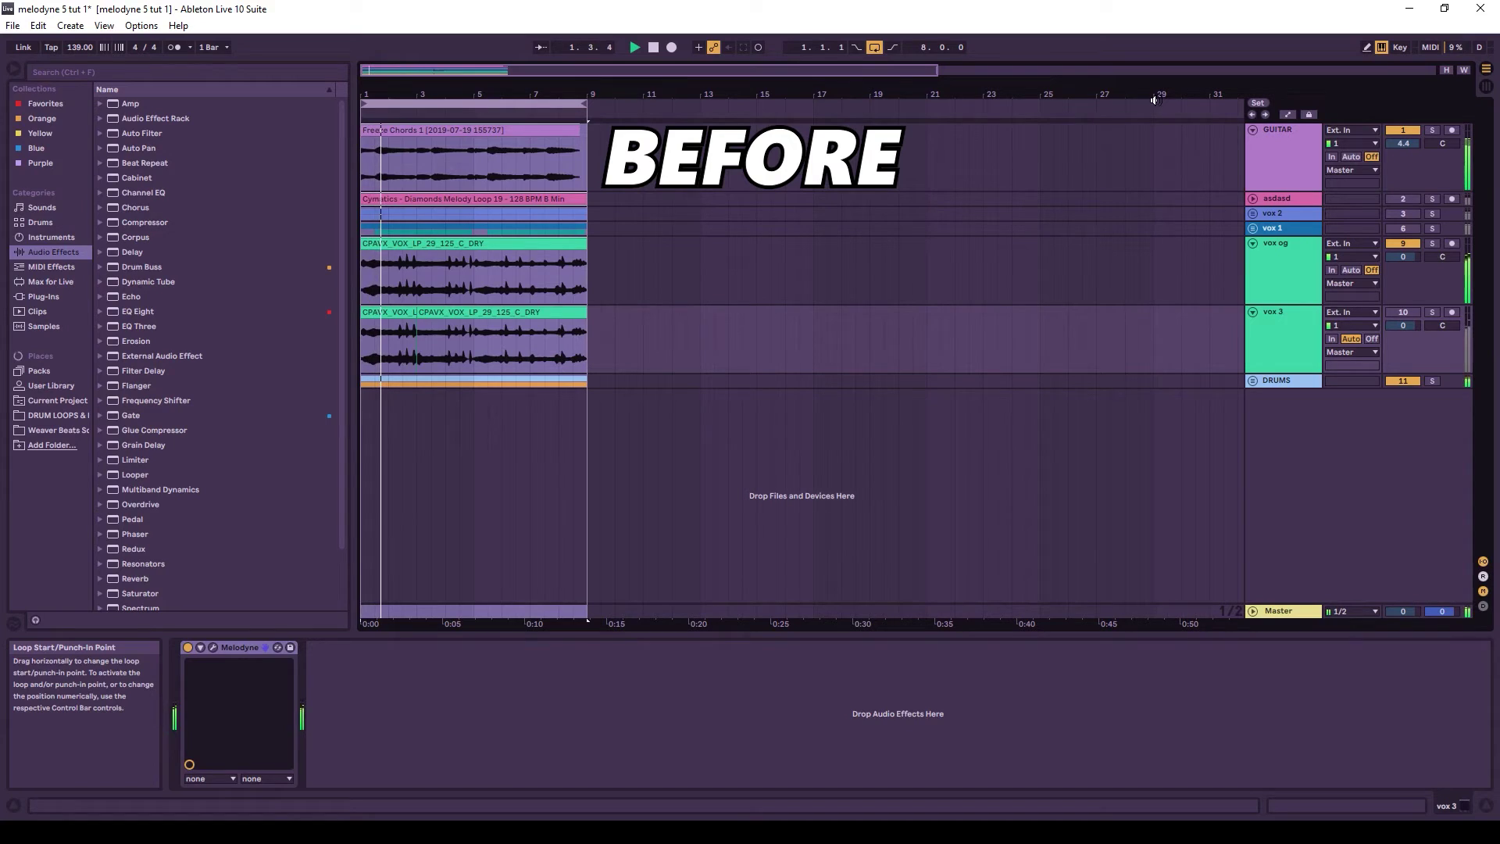
key("ctrl+a")
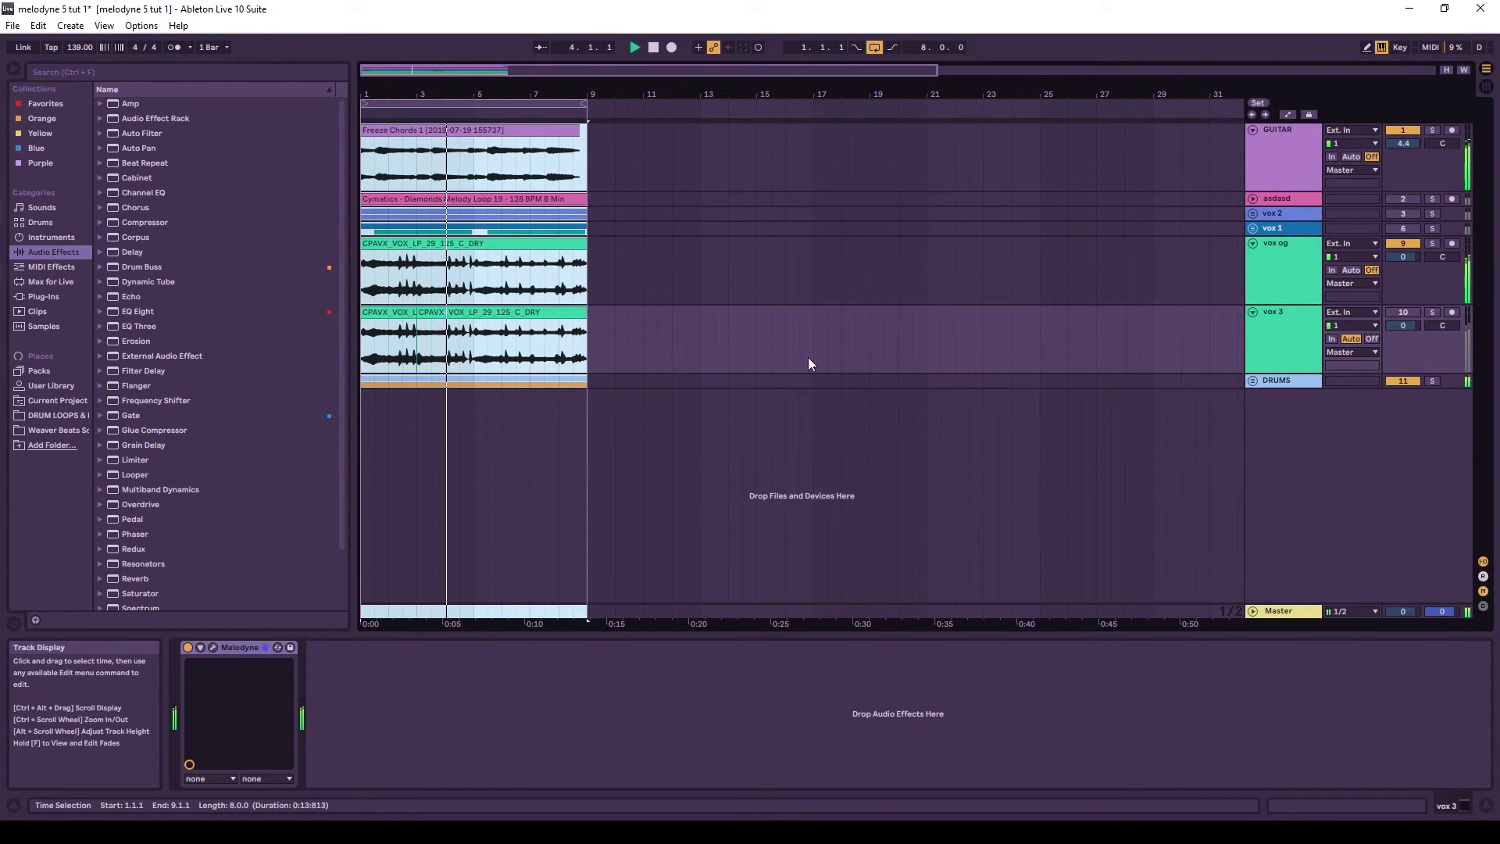
left_click(1277, 270)
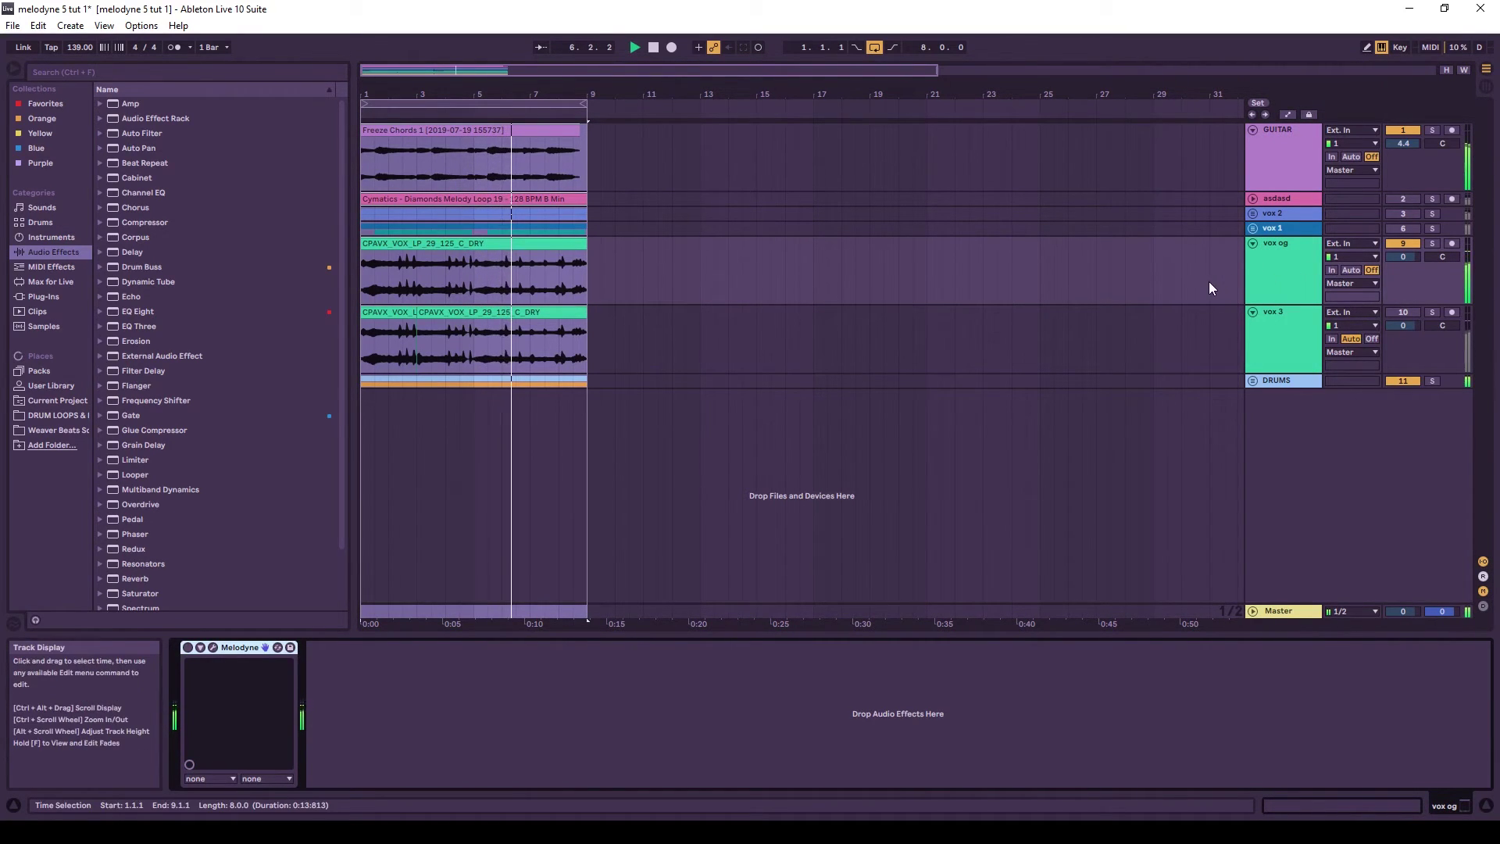
Step: Deactivate vox og and activate vox 3 to hear the tuned version
left_click(1408, 244)
left_click(1399, 314)
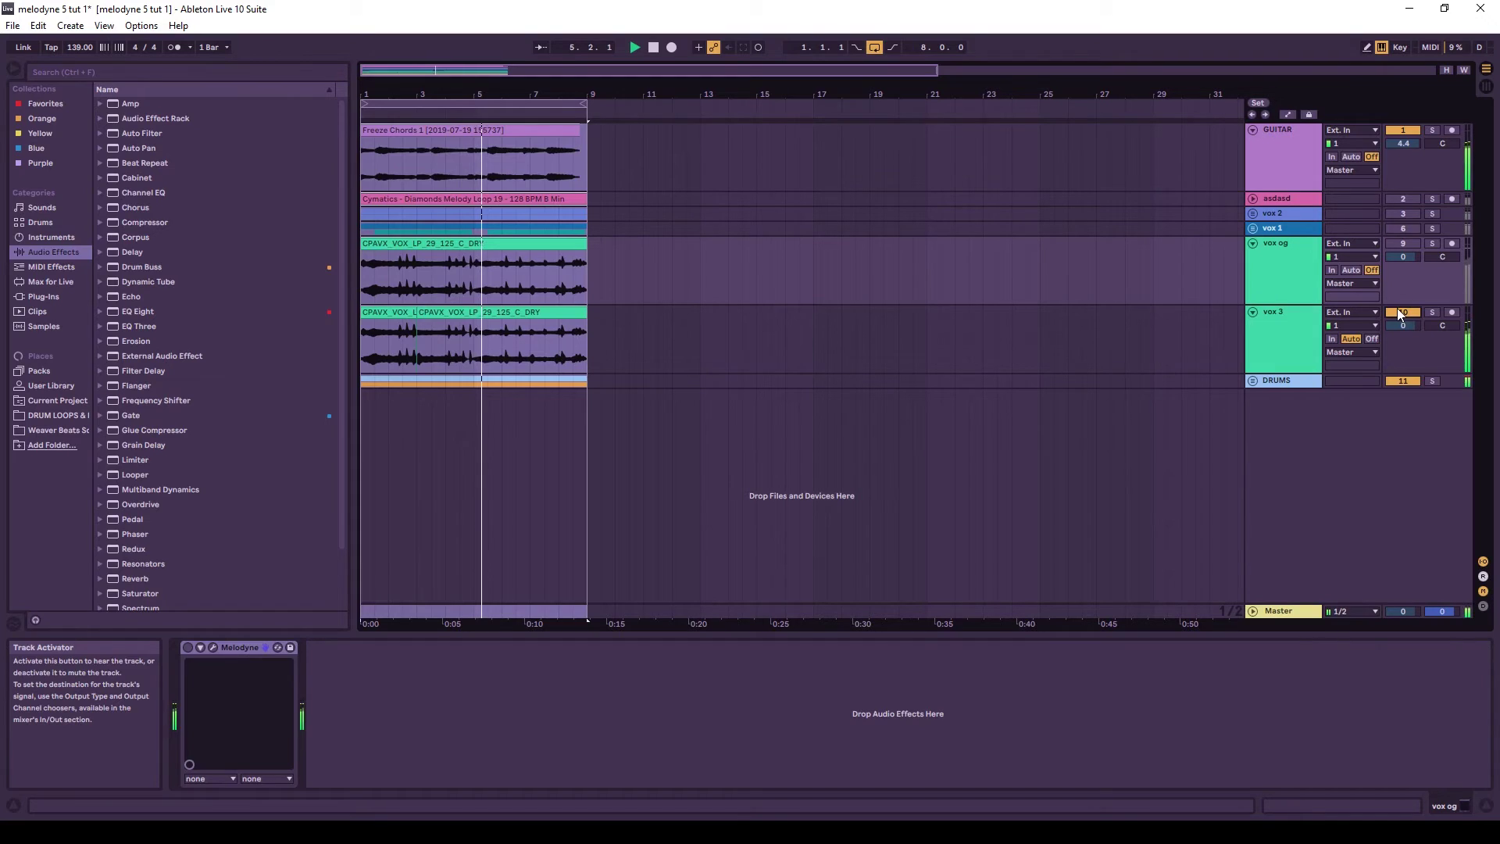
key("Tab")
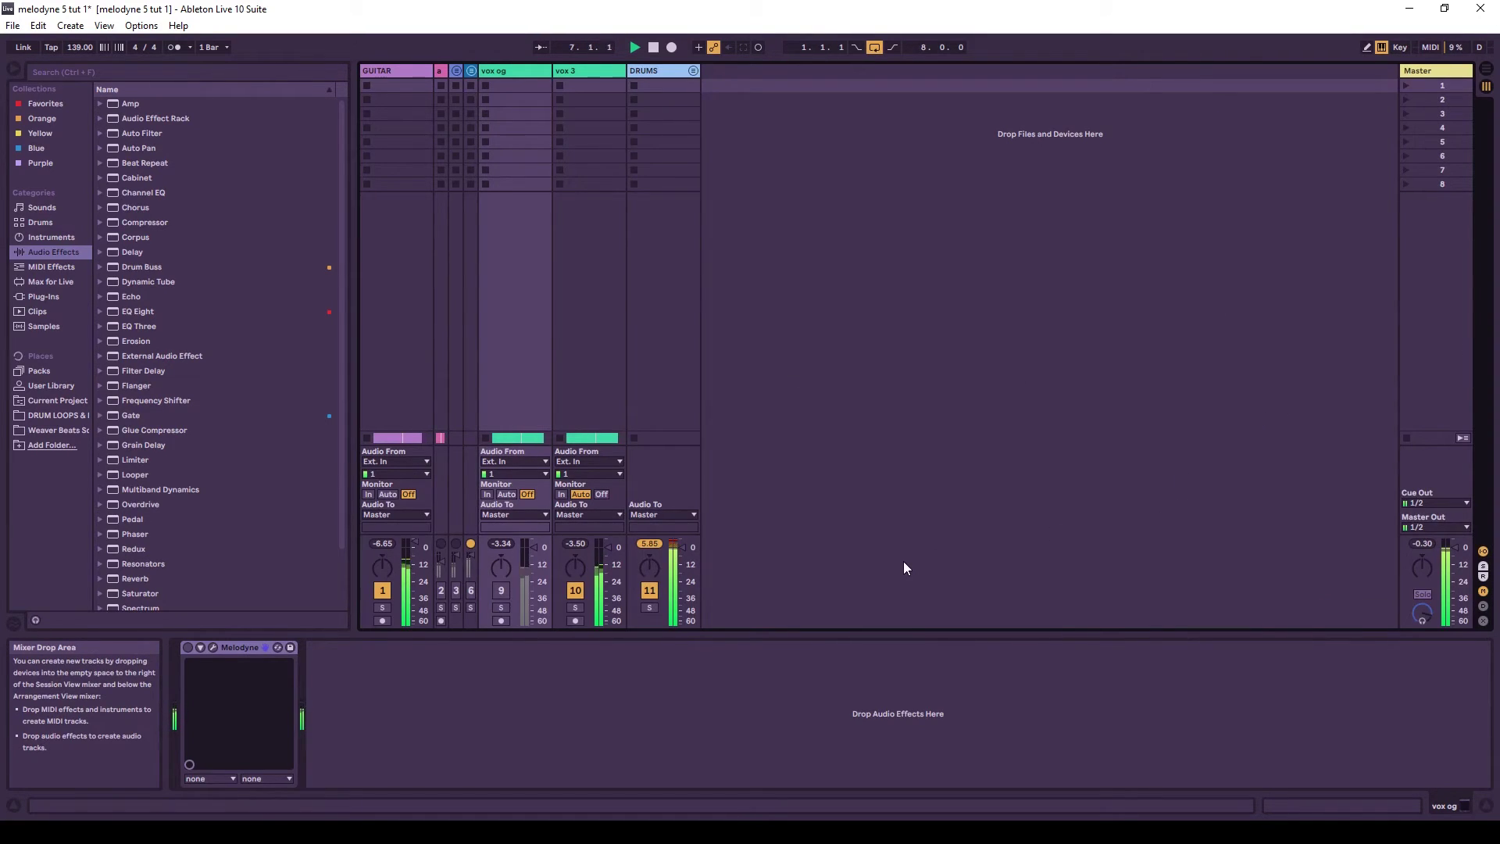
key("Tab")
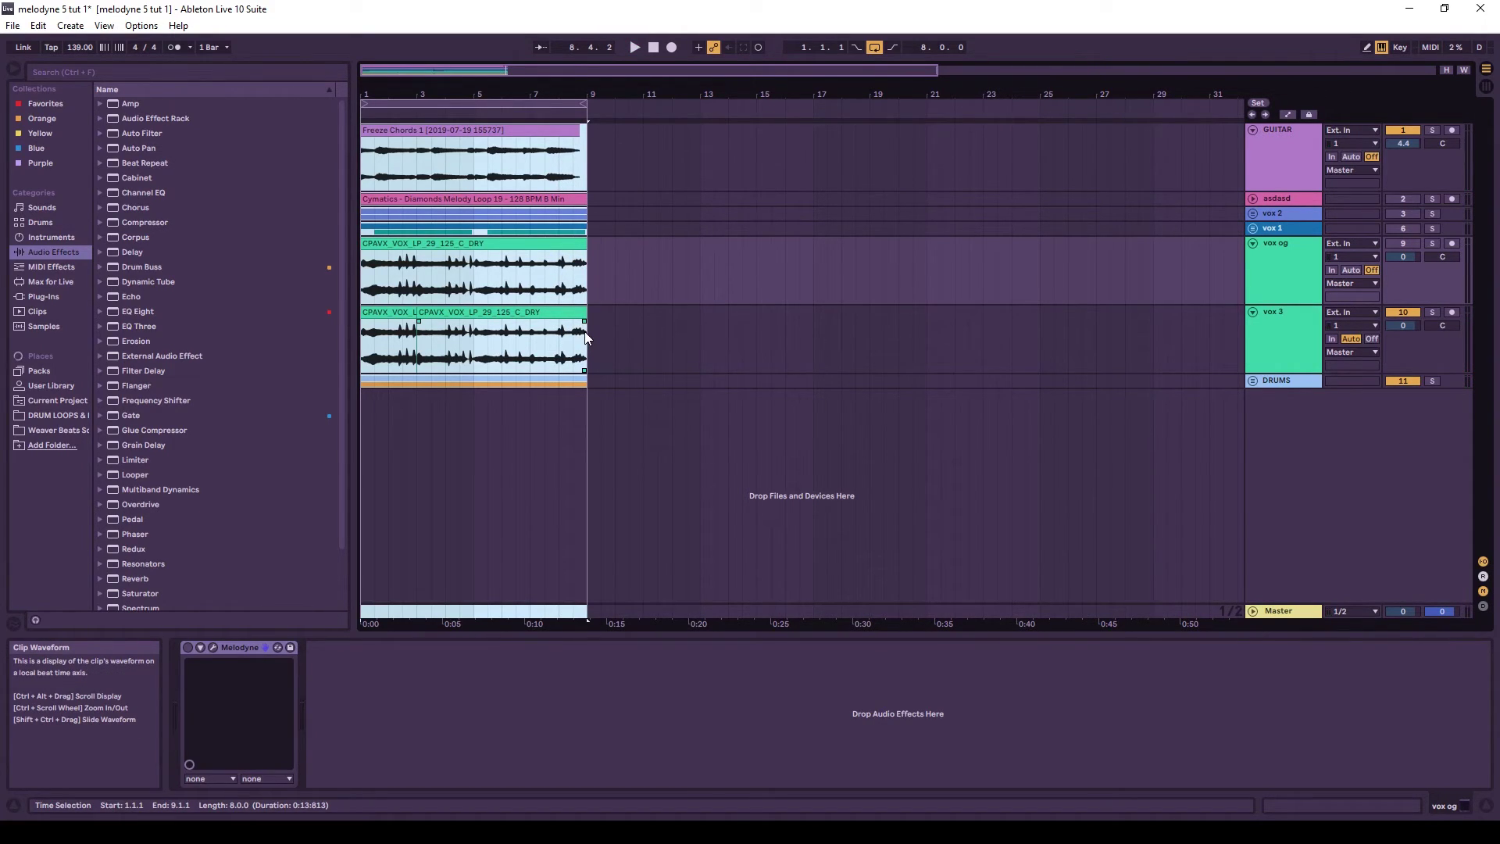
Step: Return to the Session view and locate Redux in the Audio Effects browser
key("Tab")
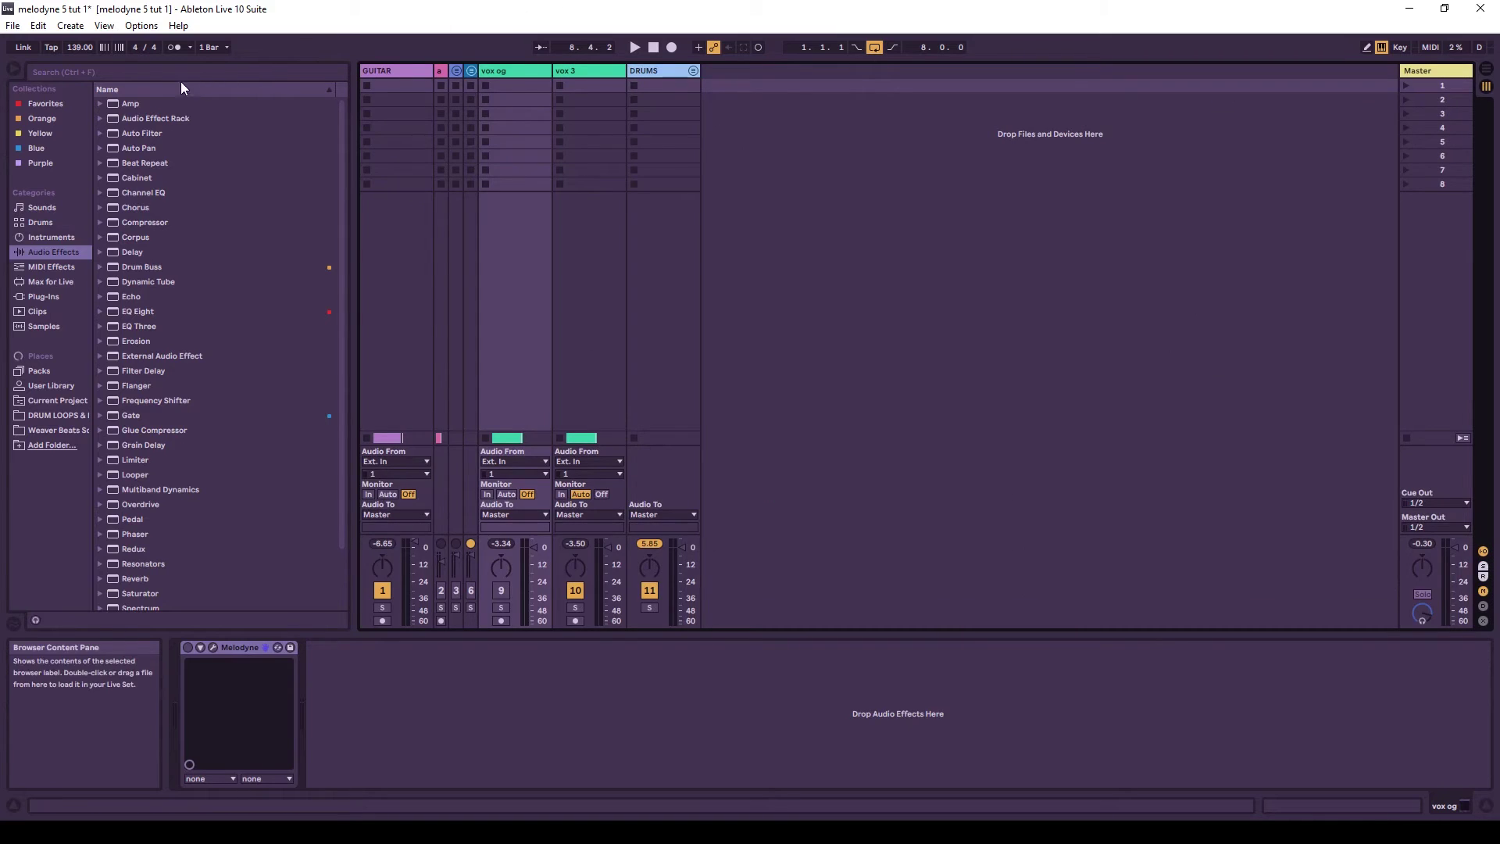
left_click(114, 549)
scroll(137, 490, "down", 2)
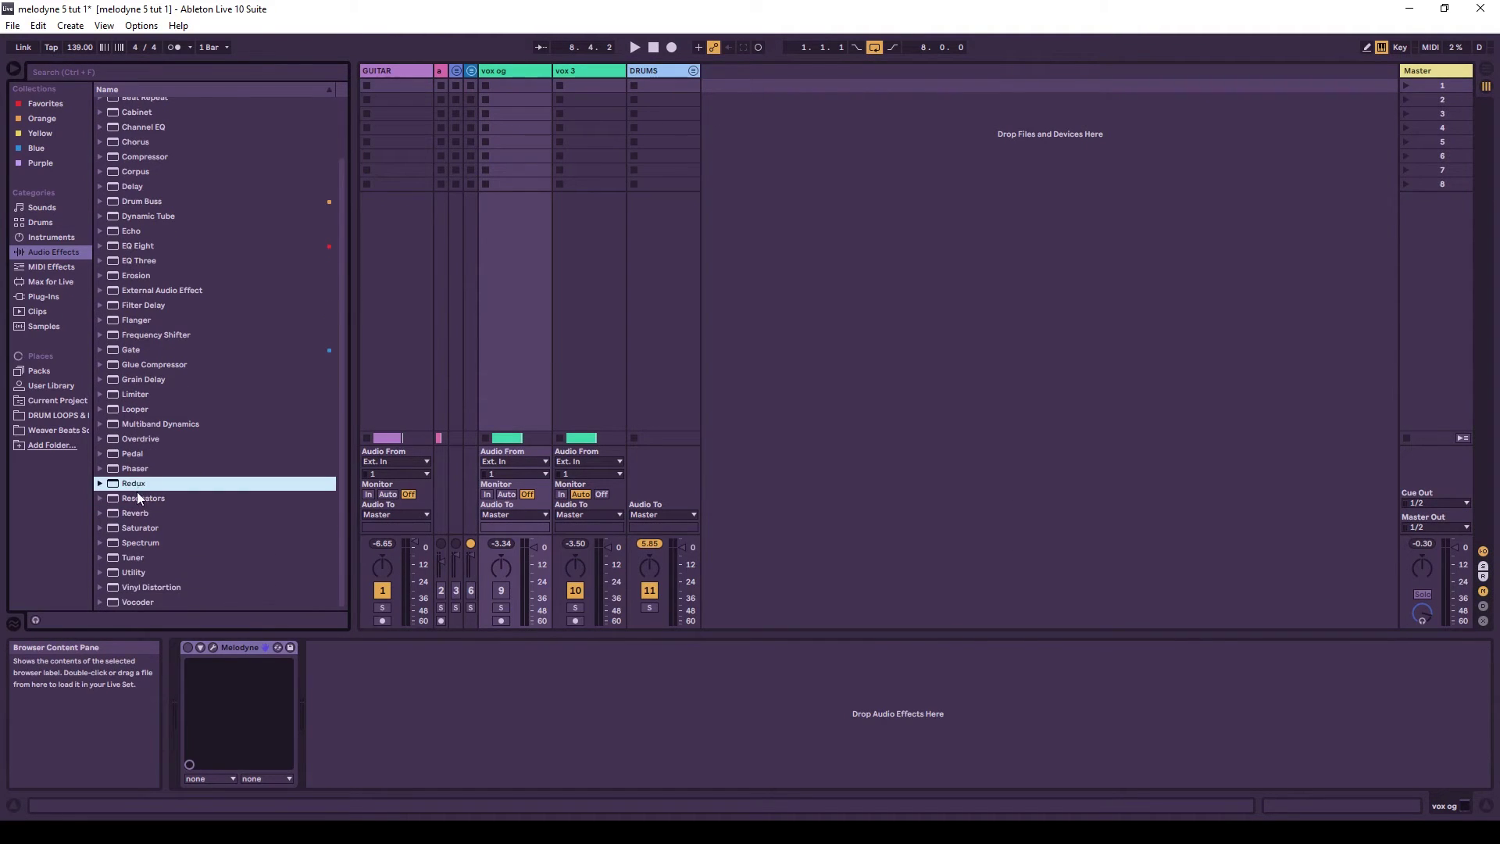